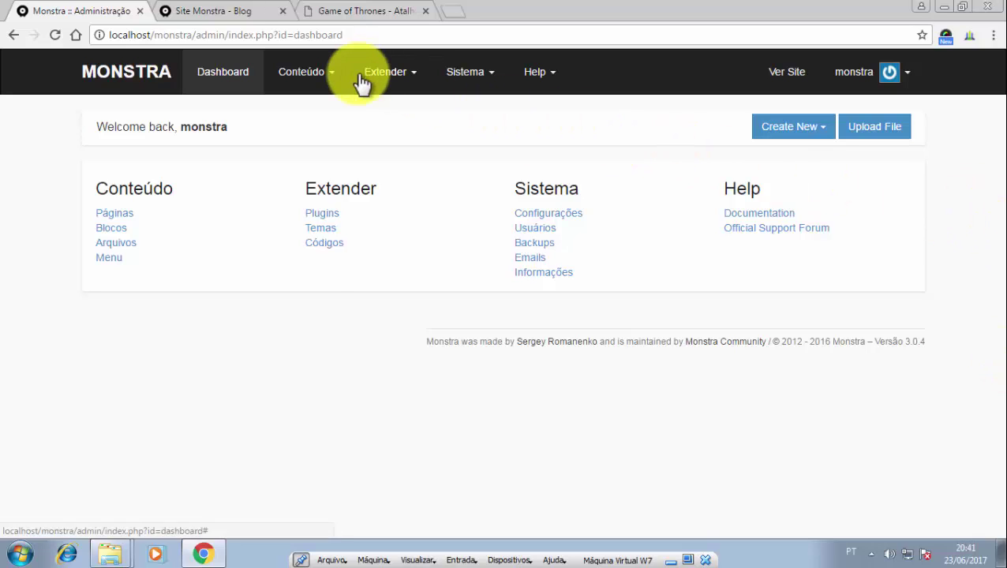
Look over the Game of Thrones page from its trailers up to the introduction, and return to the Monstra administration dashboard.
click(331, 84)
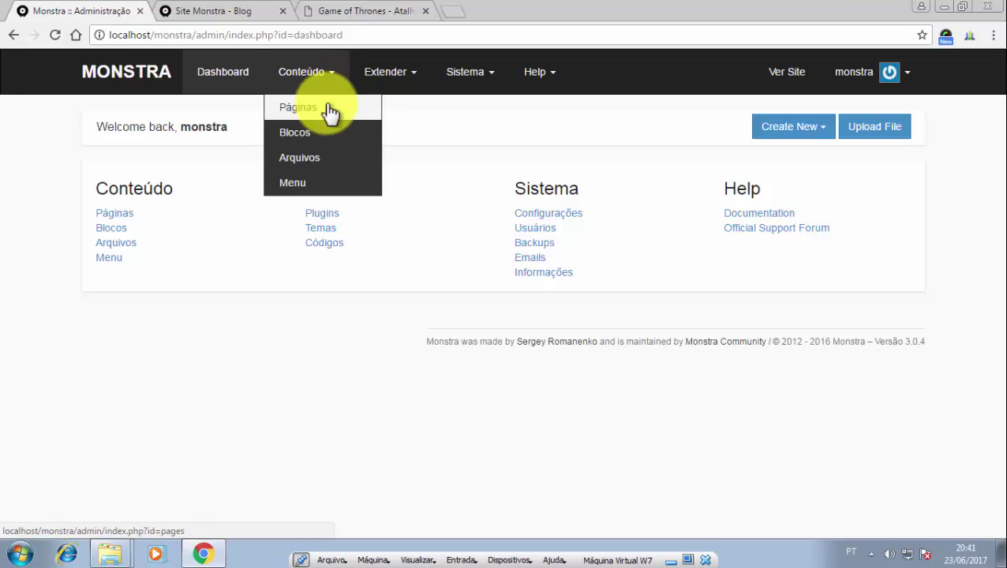
click(405, 16)
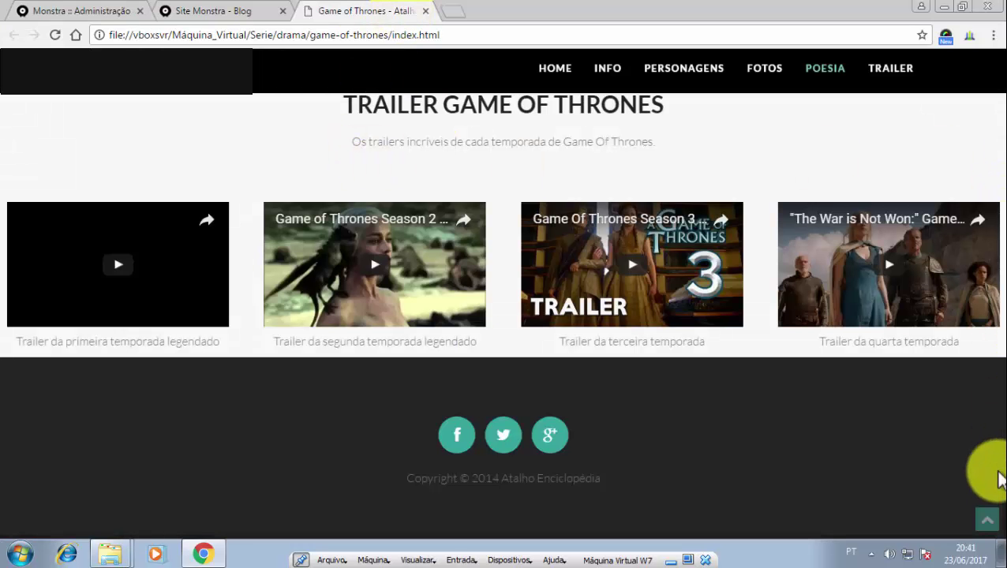
scroll(996, 450, up, 6)
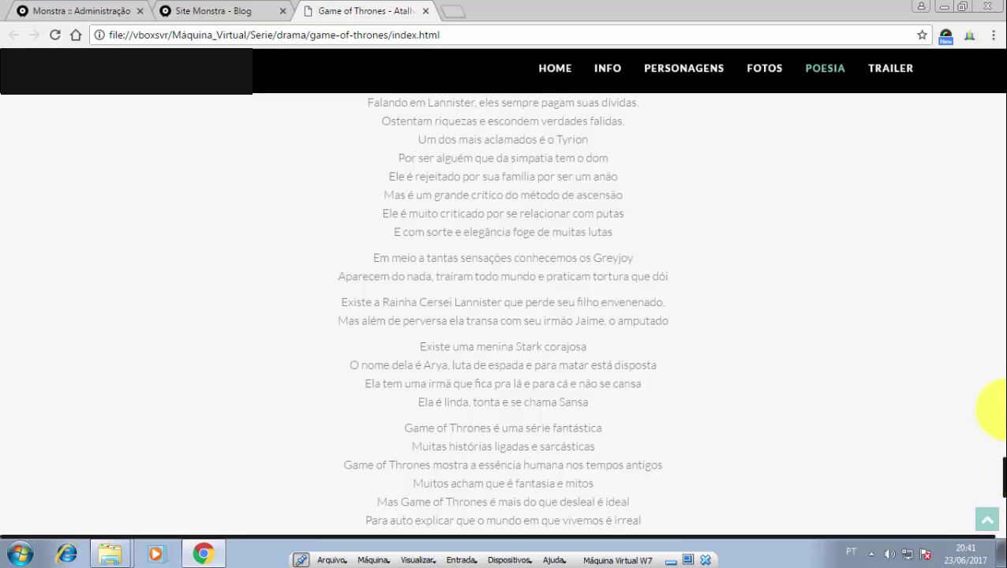
scroll(996, 409, up, 15)
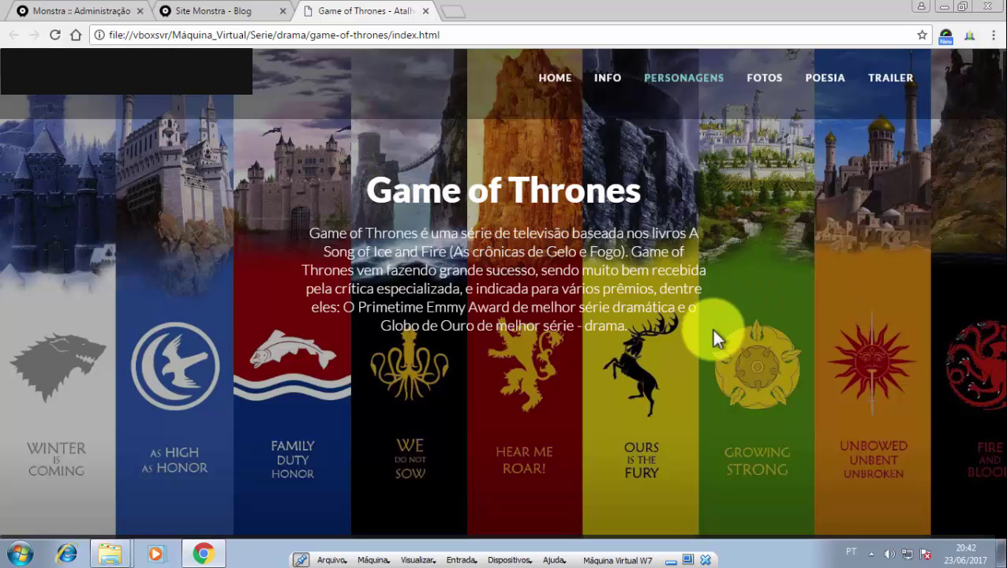
drag(631, 328, 676, 343)
click(338, 180)
click(676, 343)
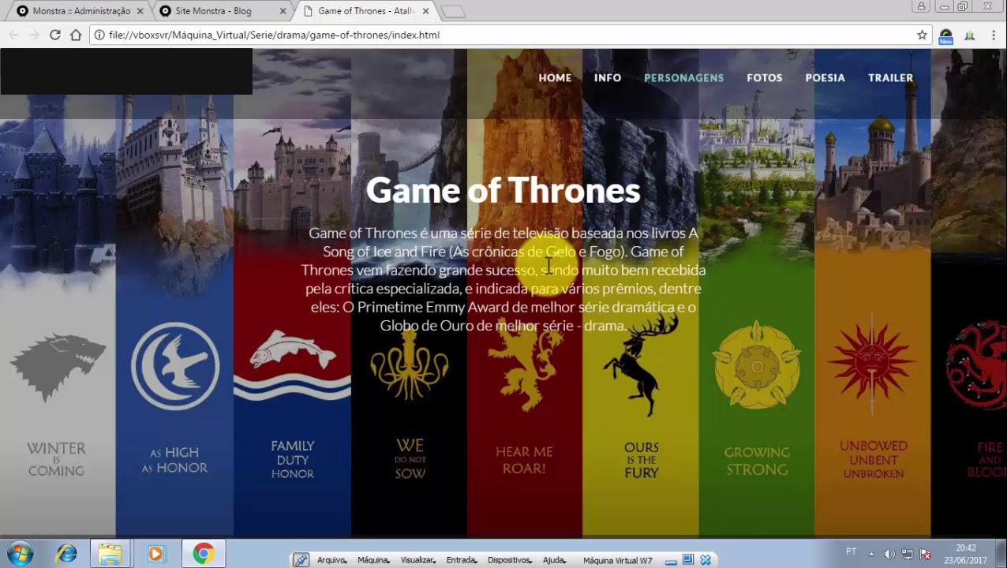
click(222, 14)
click(86, 9)
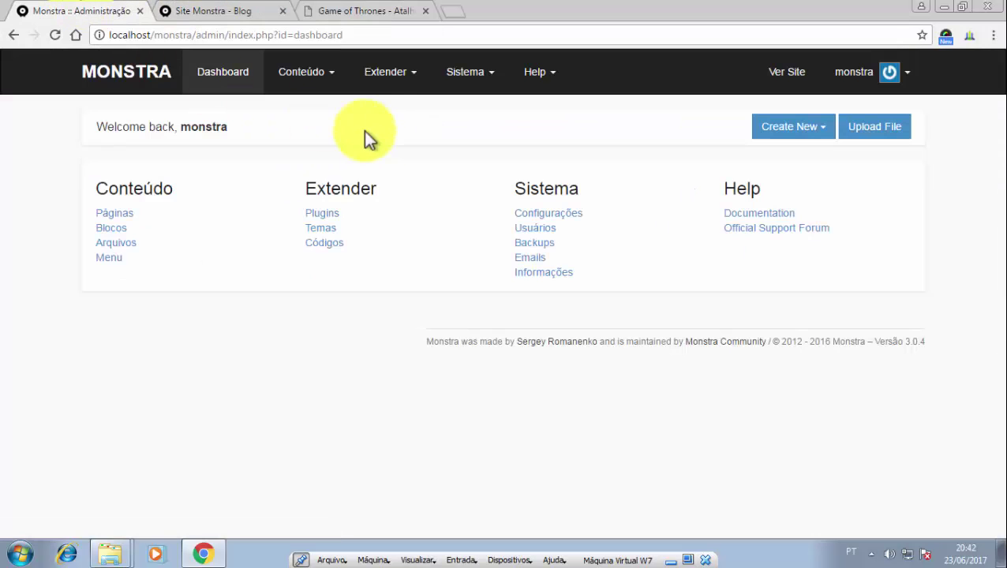
Expand the Blog entry in the list of site pages and open its Hello world! post for editing.
click(318, 84)
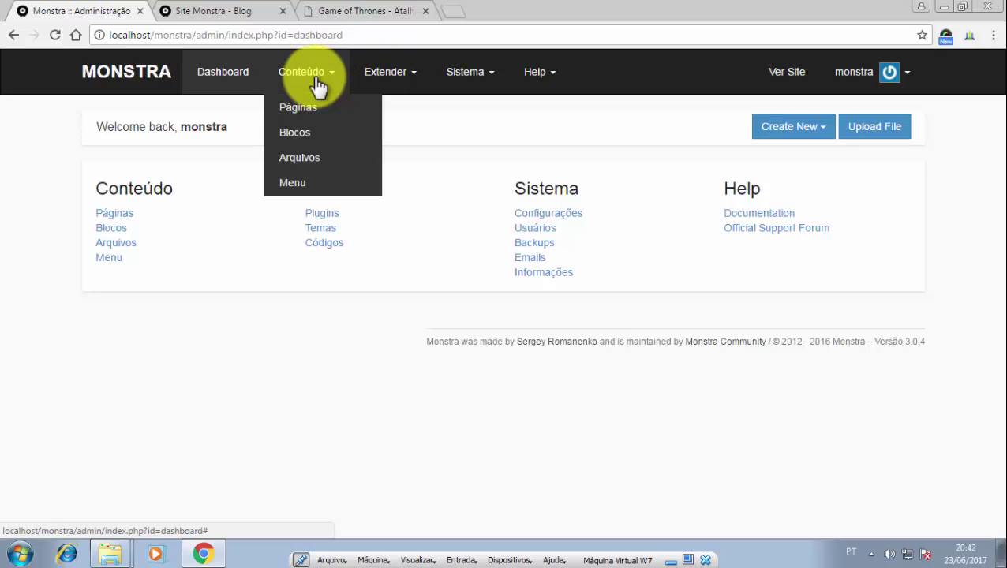
click(314, 108)
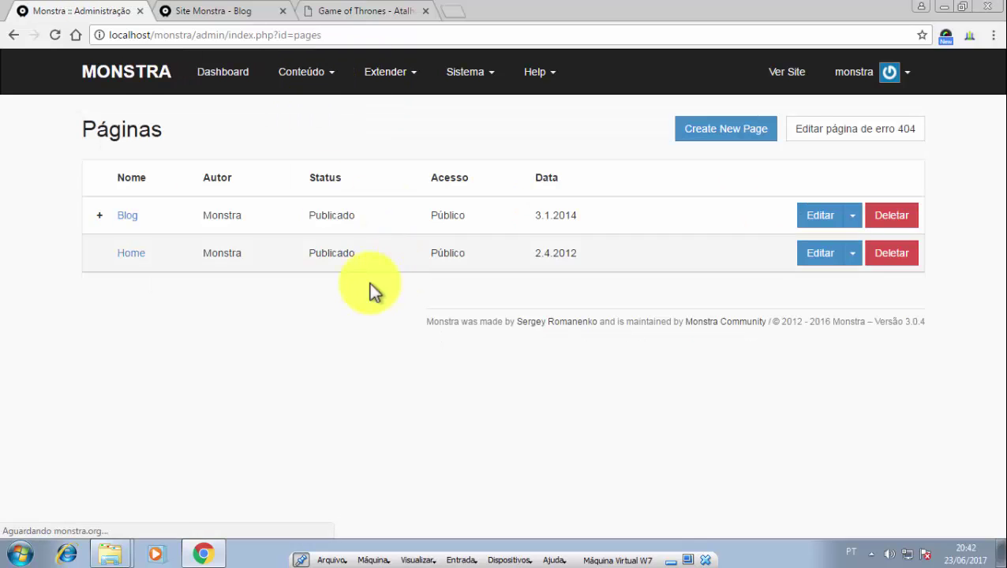
click(100, 216)
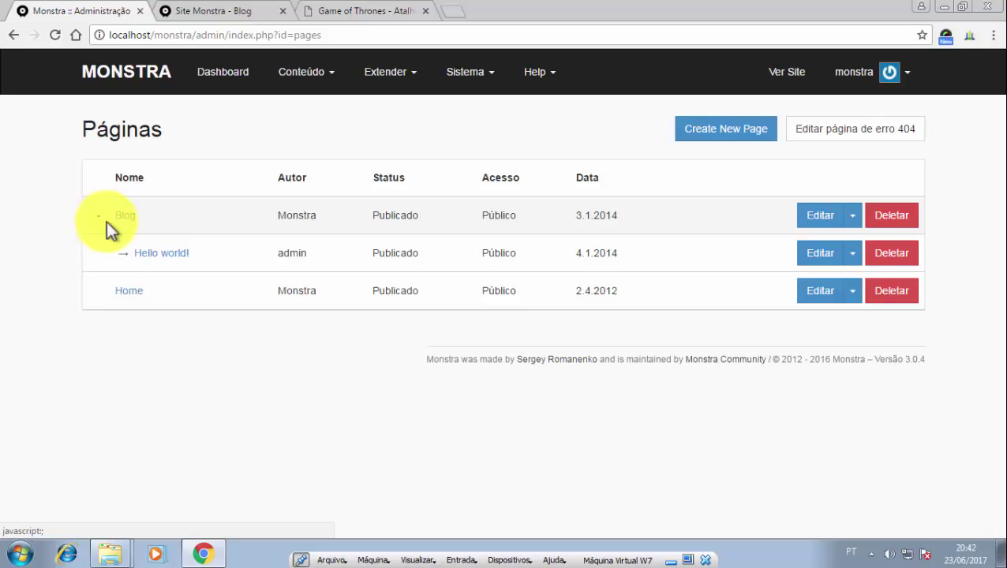
click(101, 224)
click(101, 224)
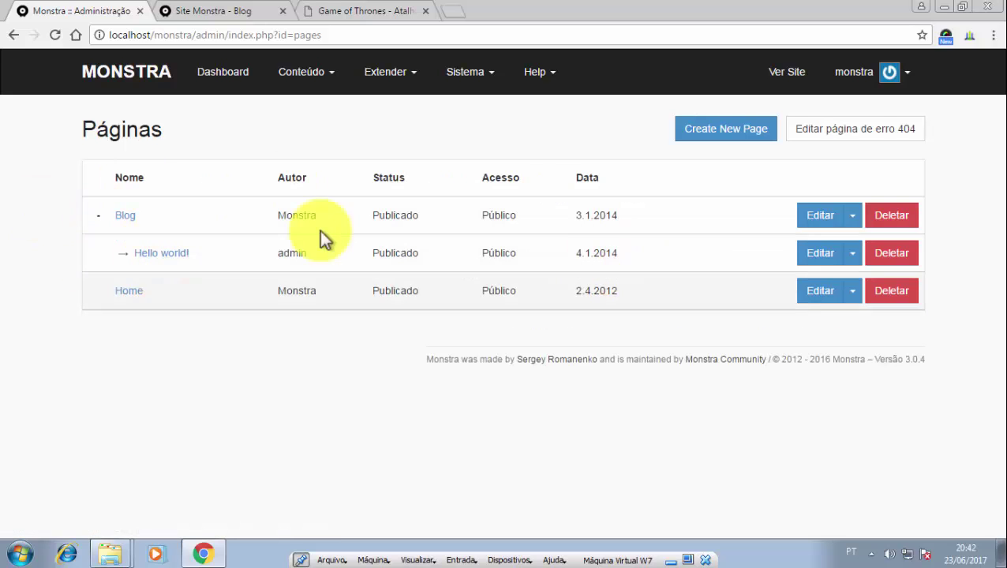
click(822, 256)
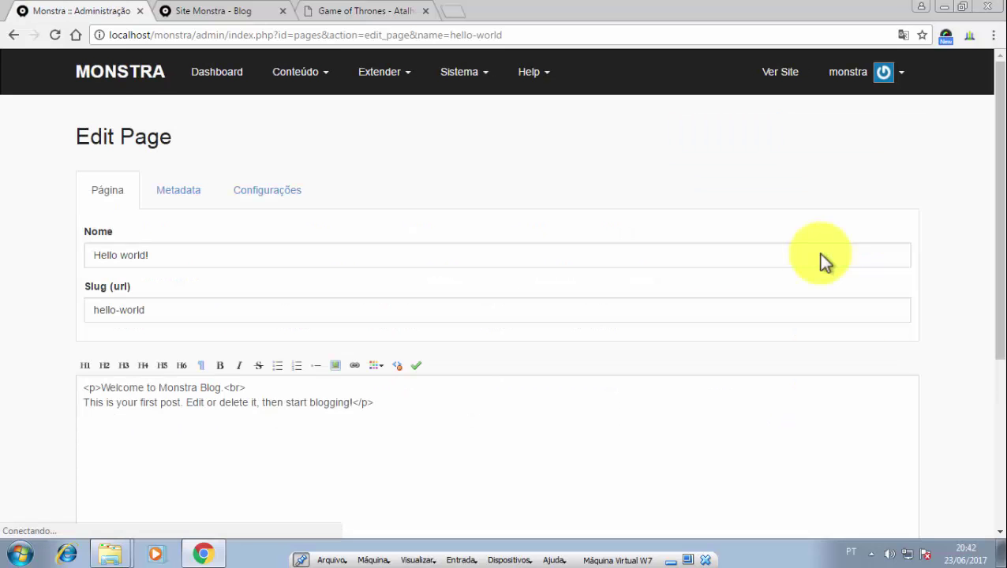
Examine the layout of the post's edit form, especially its name and slug fields.
scroll(989, 217, down, 3)
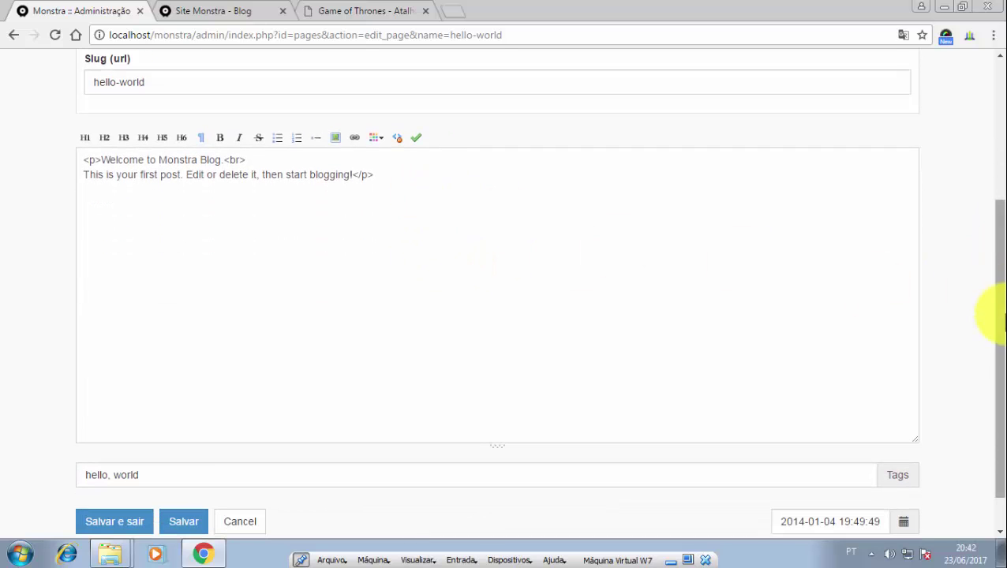
scroll(997, 300, up, 3)
scroll(989, 197, down, 1)
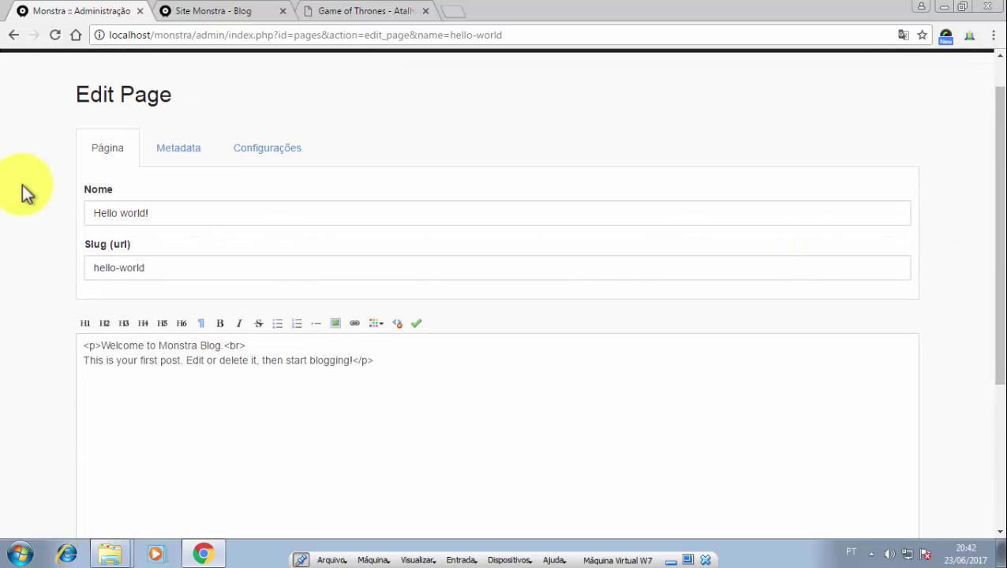
drag(250, 207, 24, 166)
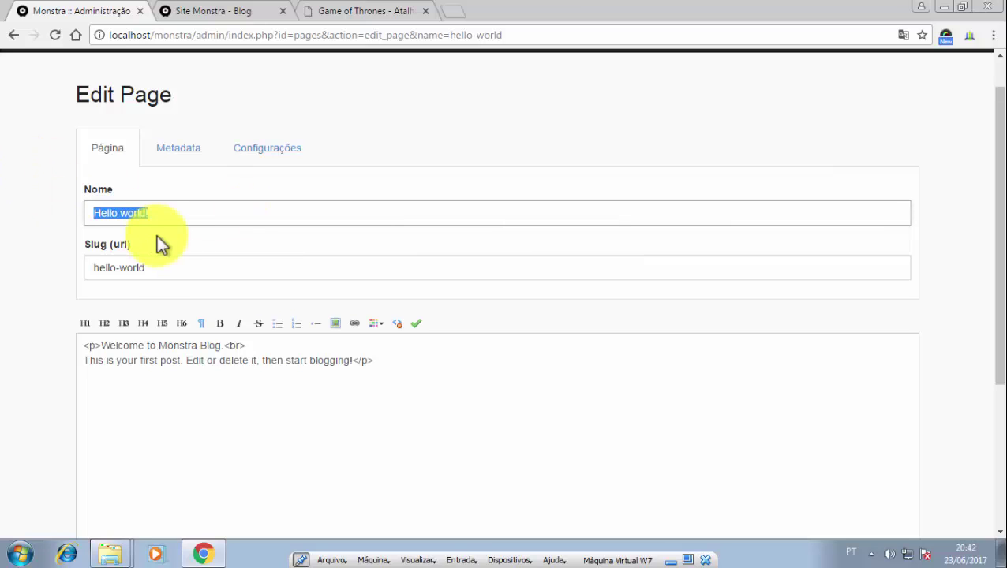
click(175, 208)
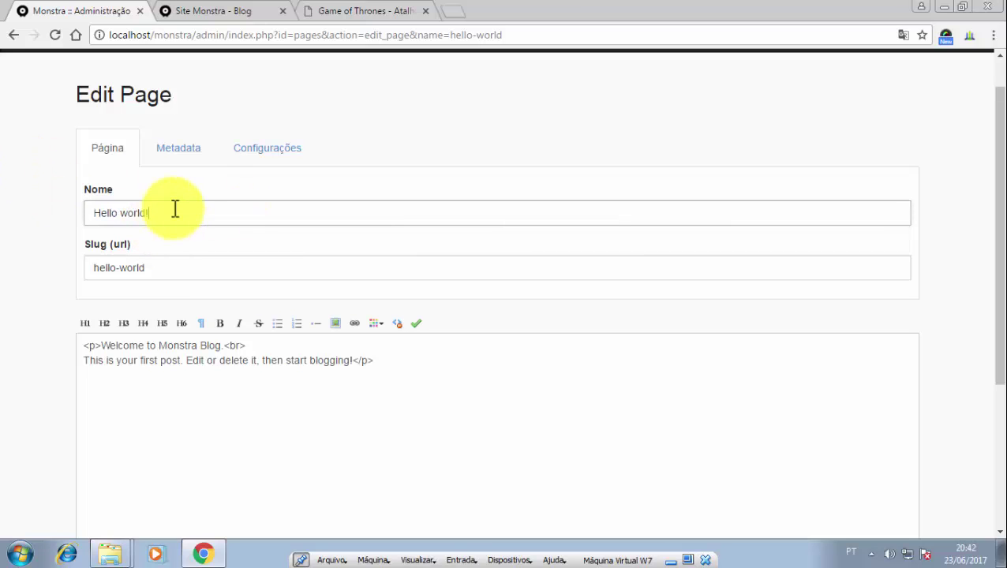
drag(175, 209, 5, 222)
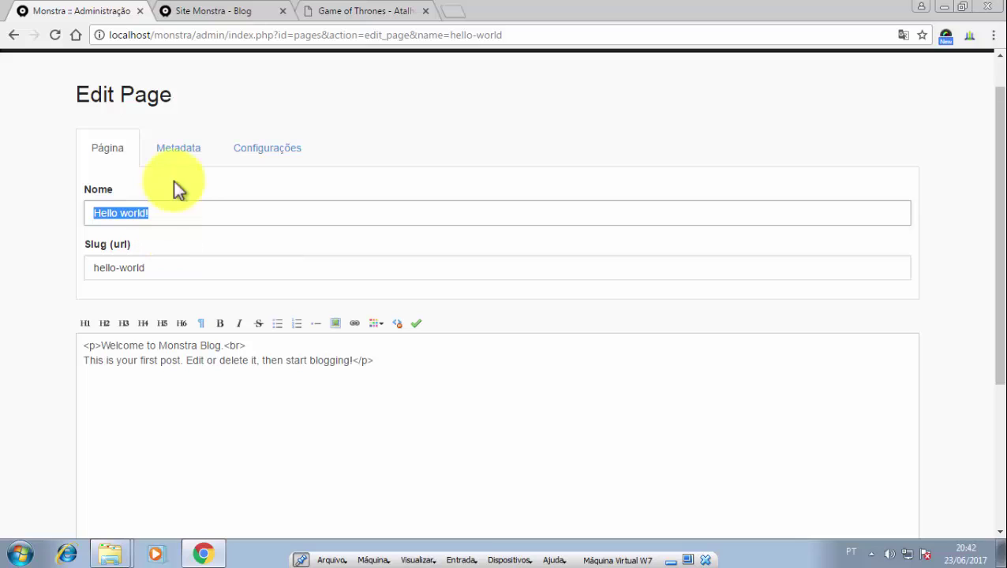
click(175, 210)
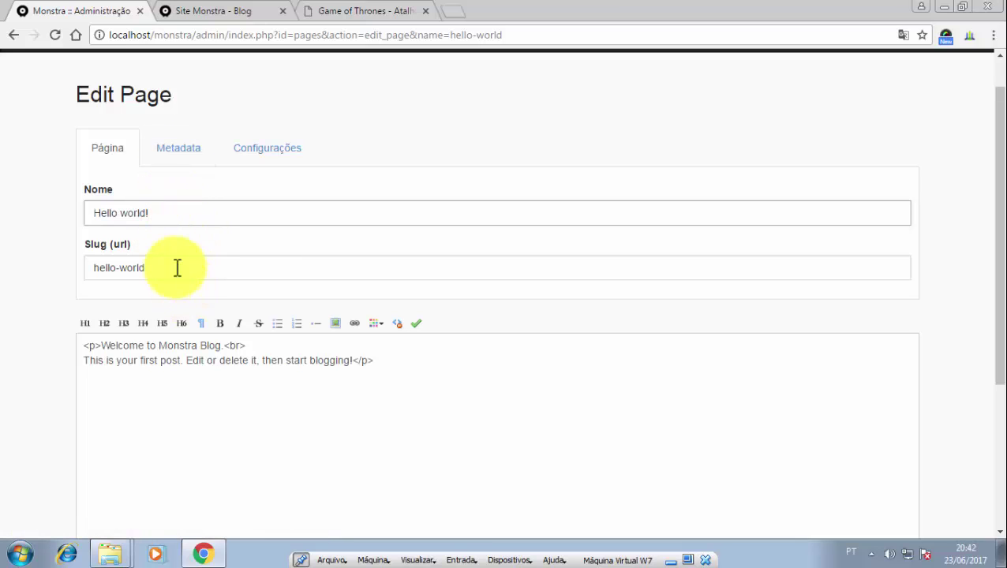
click(178, 268)
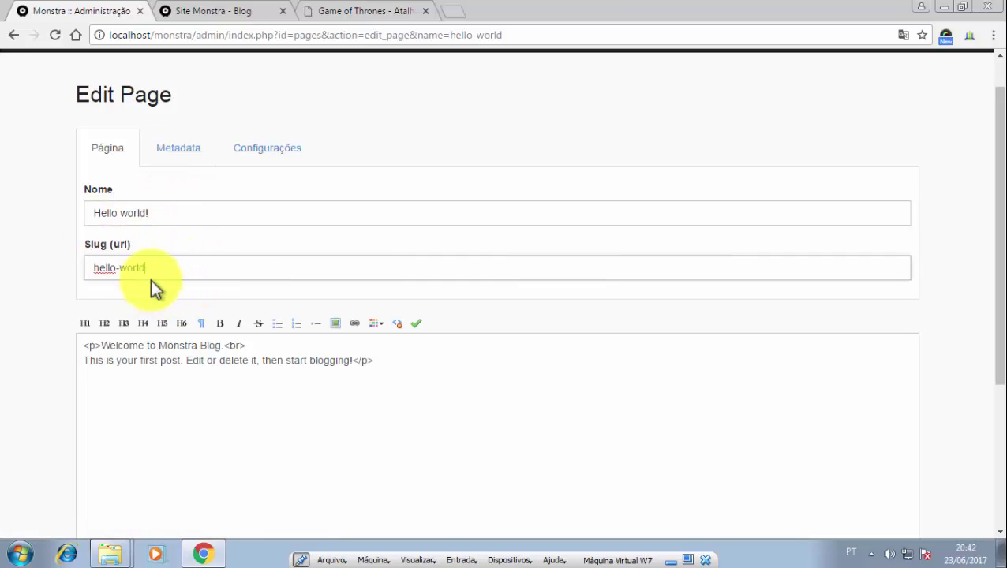
drag(151, 278, 88, 274)
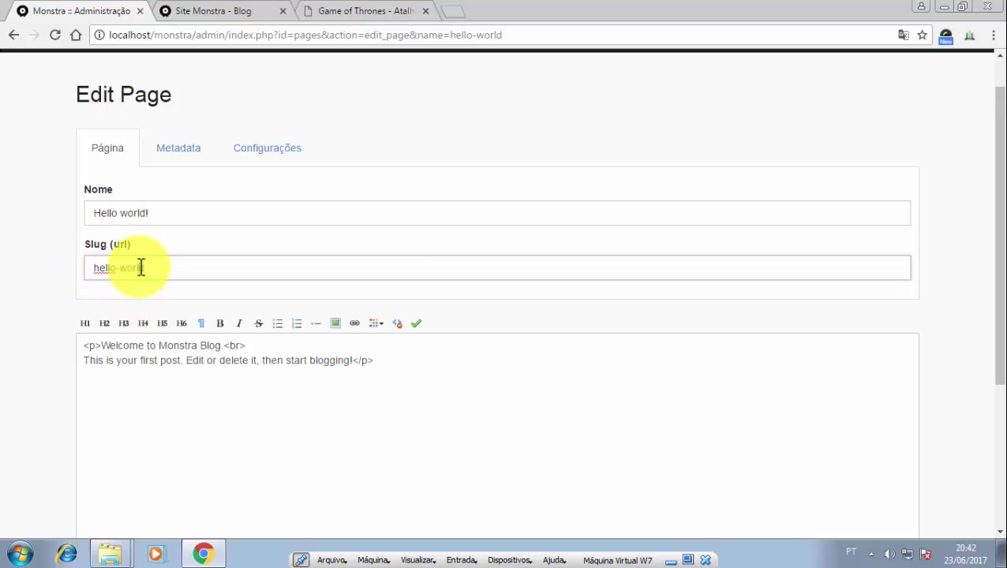
Check the Blog page's address on the published site and compare it with the name and slug in the post's edit form.
click(209, 11)
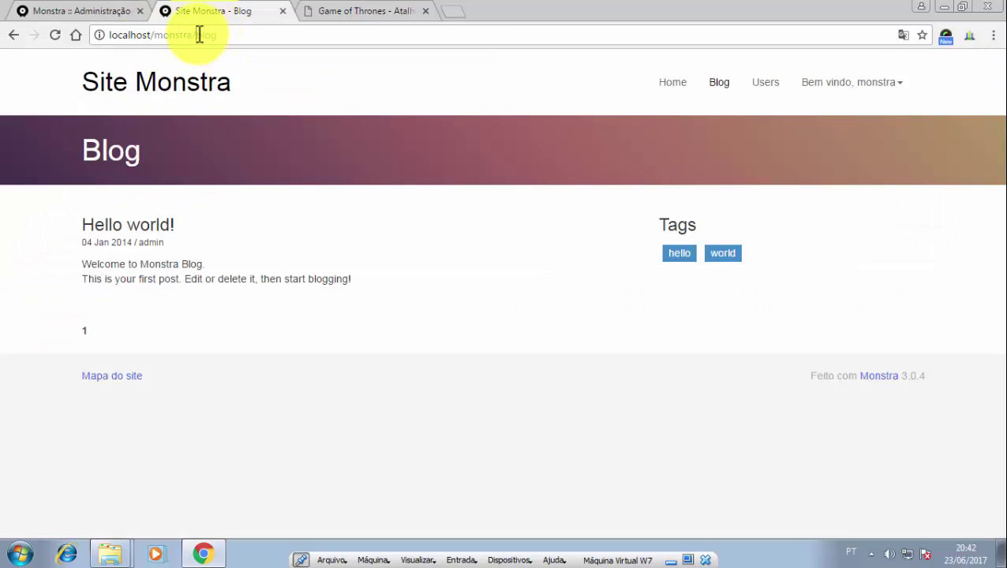
drag(199, 35, 263, 36)
click(119, 17)
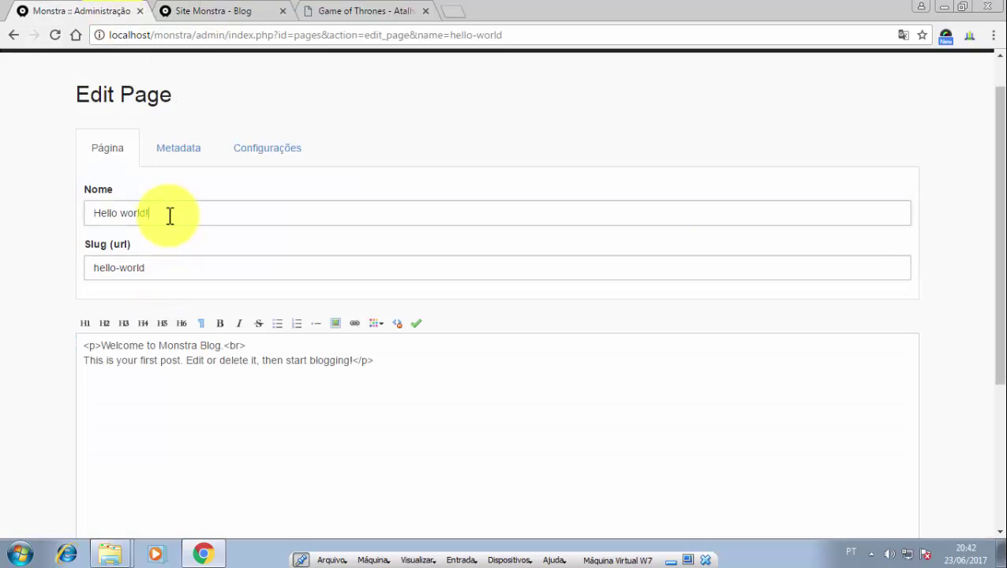
drag(169, 218, 71, 210)
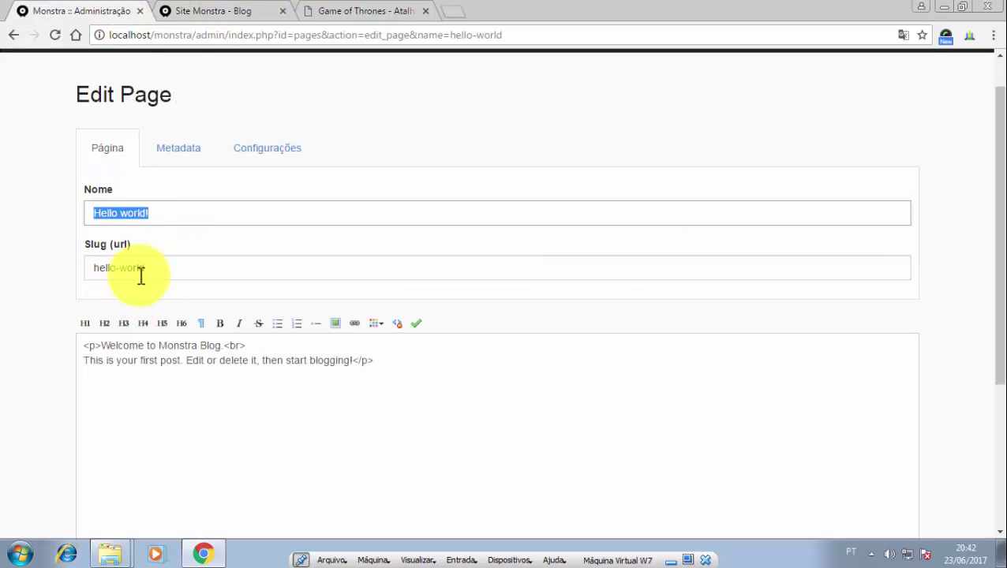
Examine the HTML paragraph and line-break tags around the text in the post's content.
drag(999, 302, 970, 393)
drag(421, 219, 389, 202)
click(101, 192)
click(443, 209)
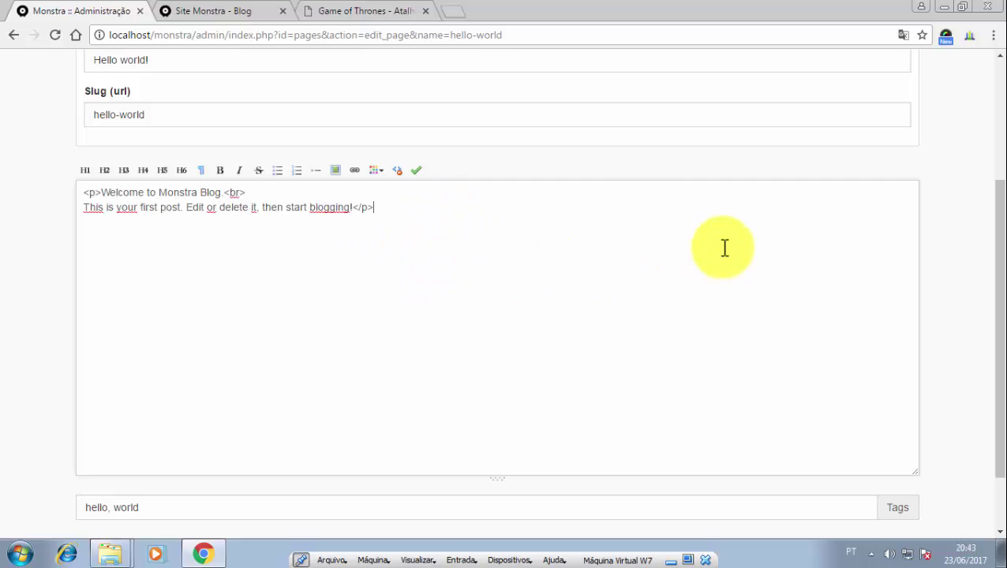
drag(387, 209, 79, 218)
click(82, 227)
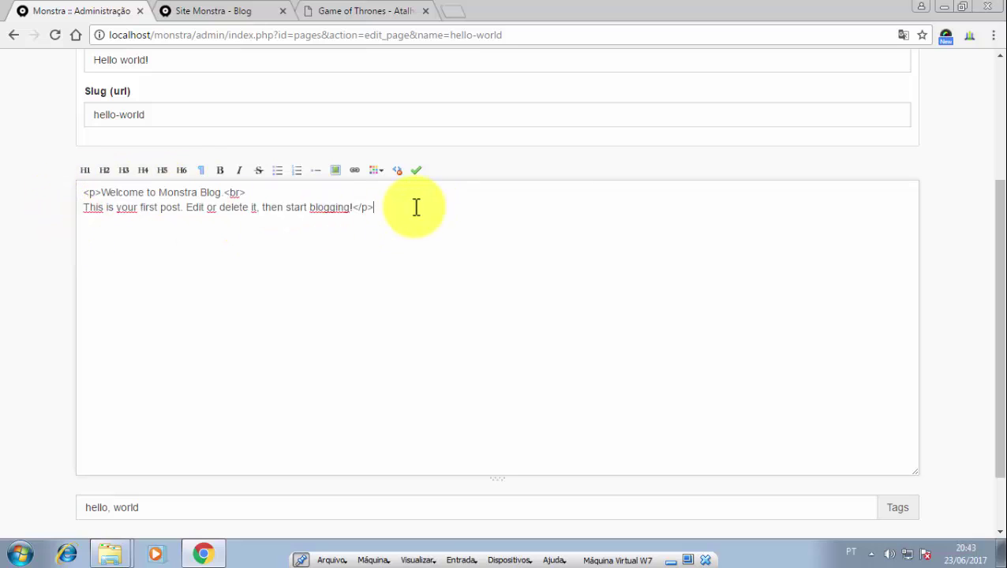
Strip the HTML tags from the entire body text of the Hello world! post.
key(ctrl+a)
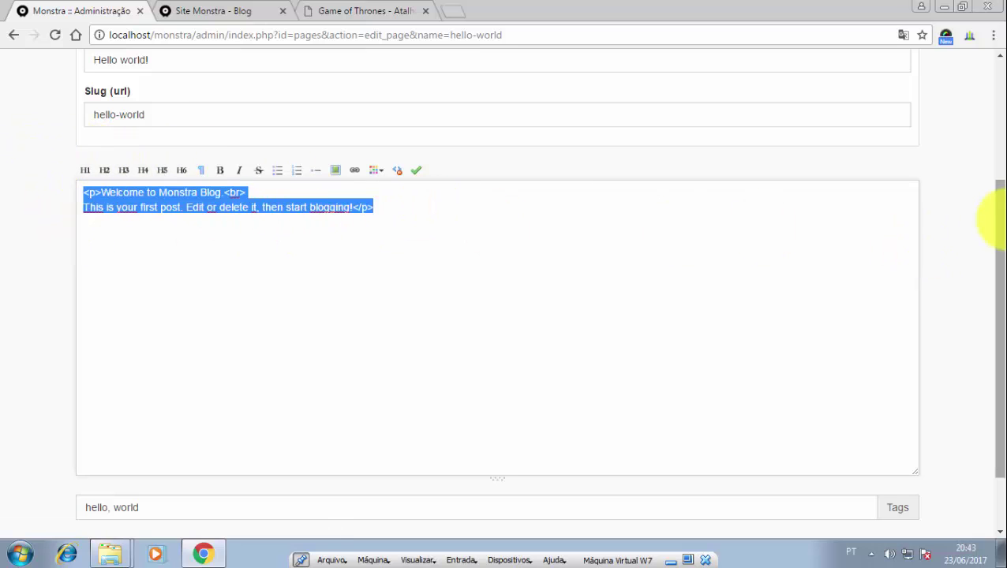
drag(996, 221, 992, 274)
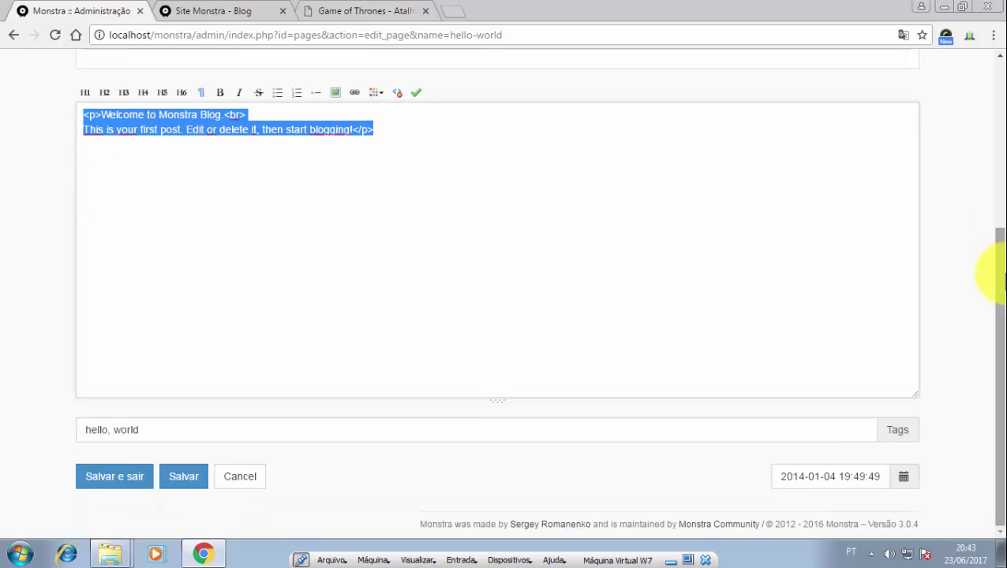
click(399, 99)
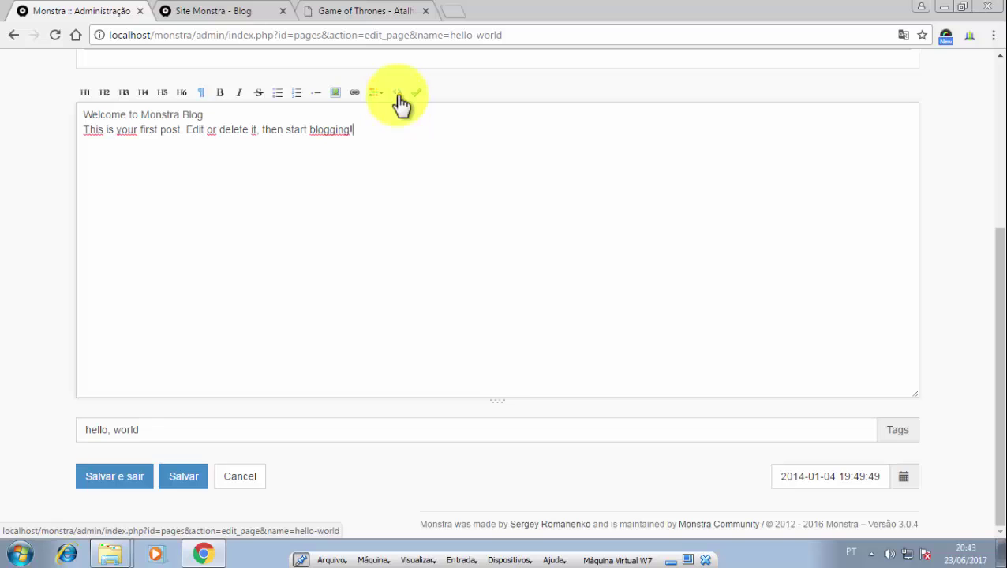
mouse_move(386, 98)
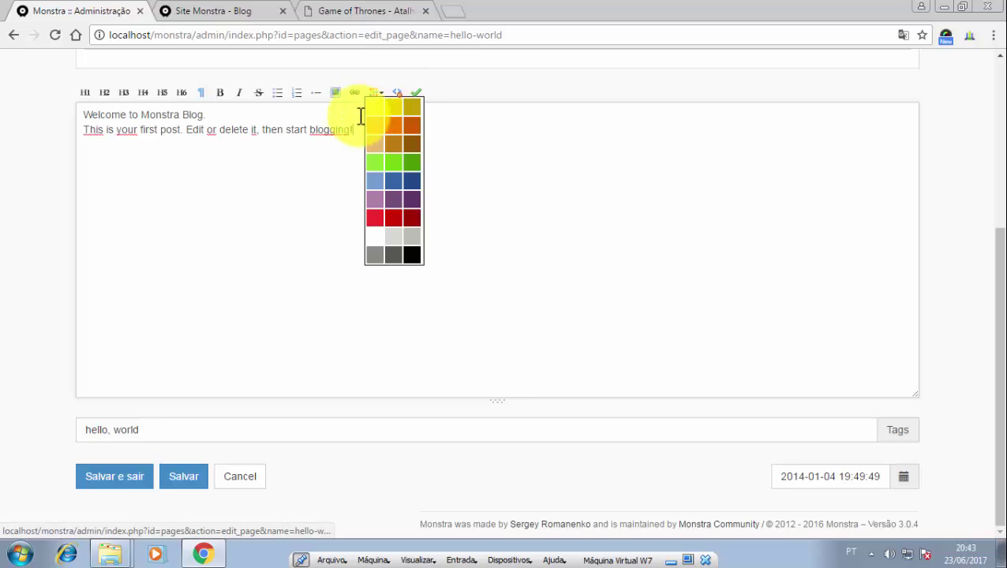
Examine the Hello world! post's tags, including their comma separation, and its publication date field.
click(183, 429)
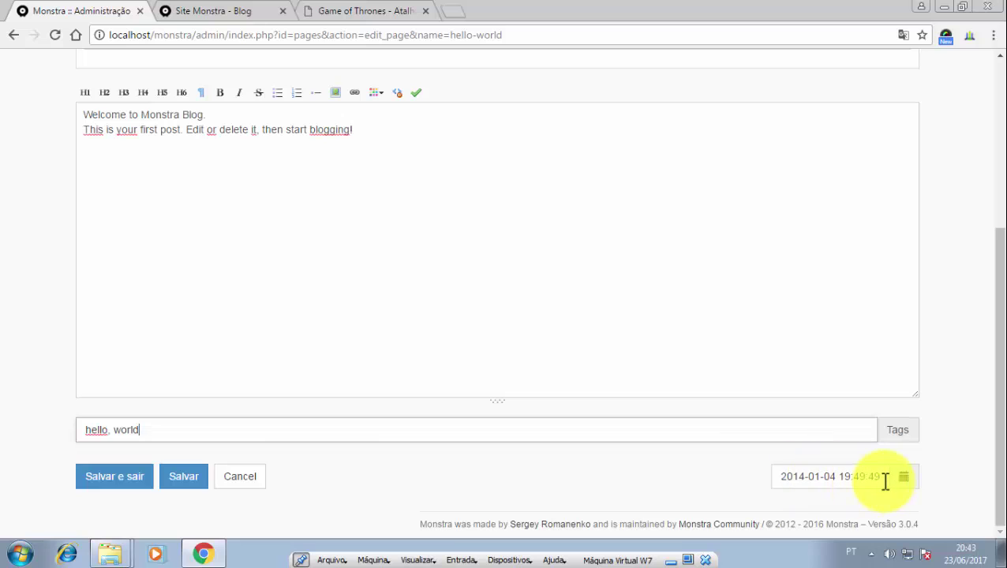
drag(884, 478, 764, 483)
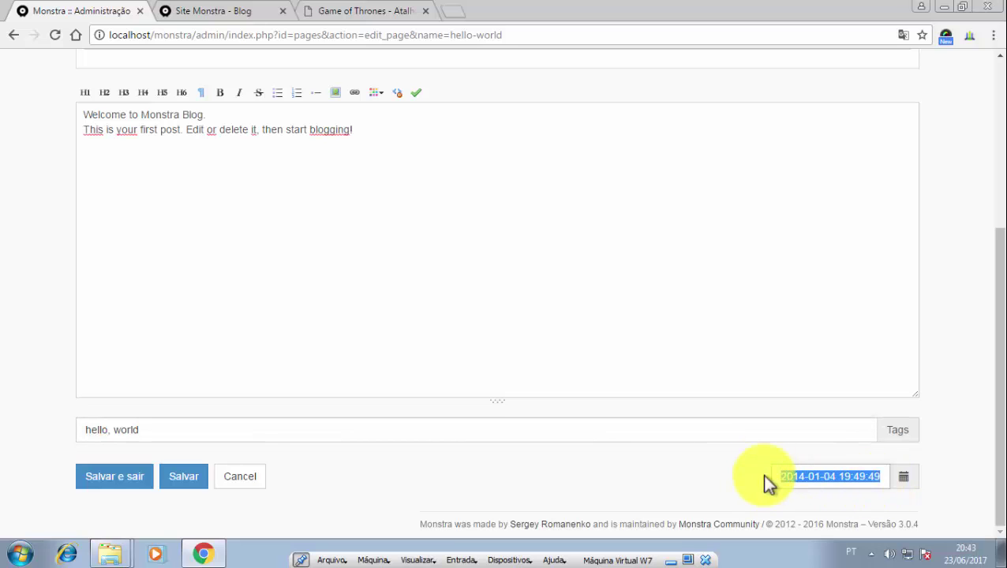
click(865, 479)
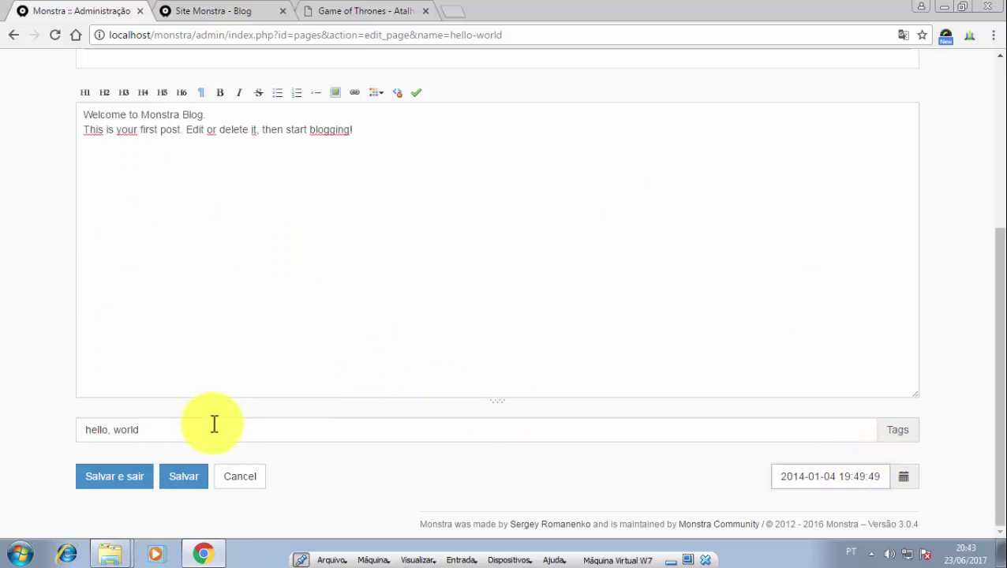
drag(167, 418, 12, 416)
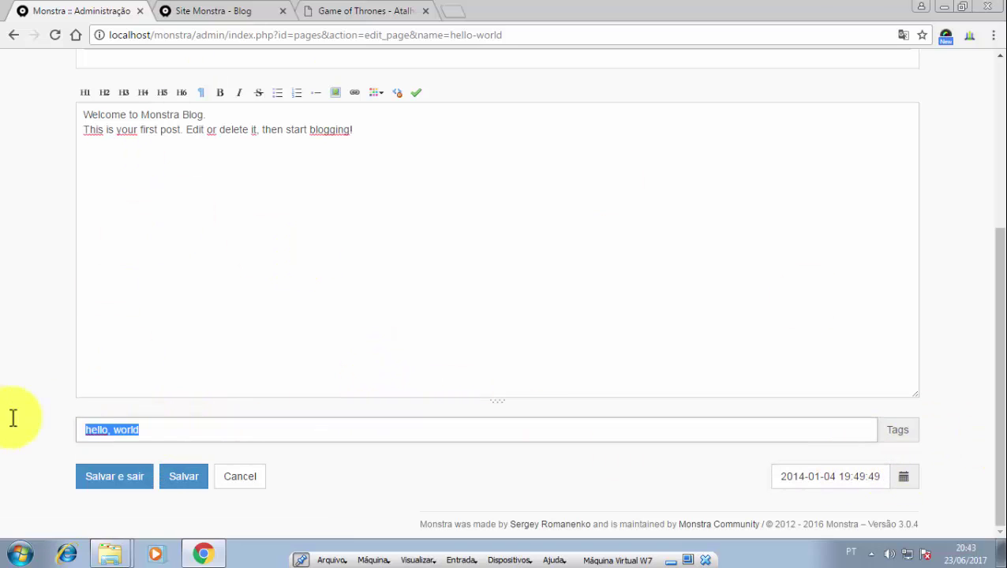
double_click(107, 430)
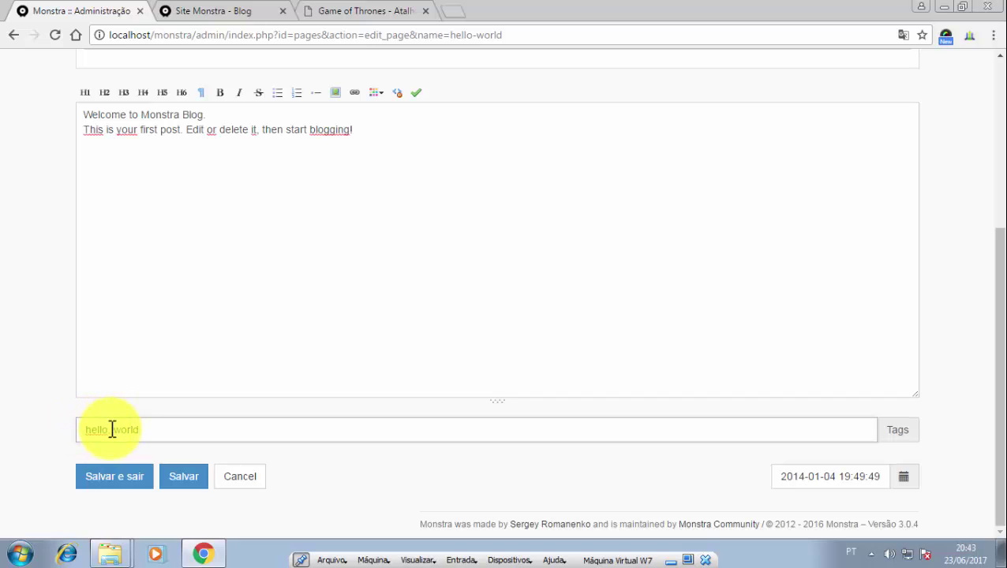
click(115, 430)
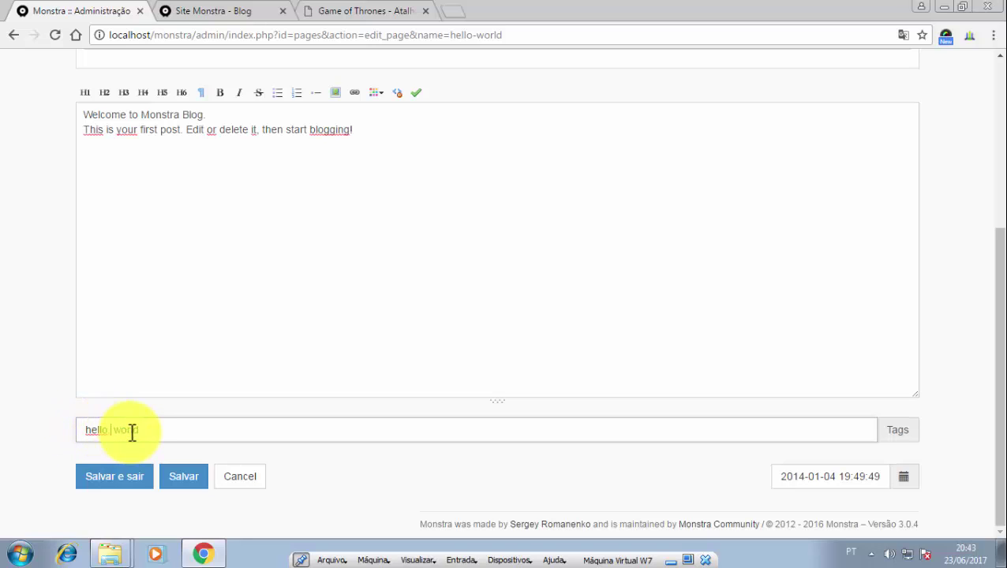
drag(120, 430, 177, 433)
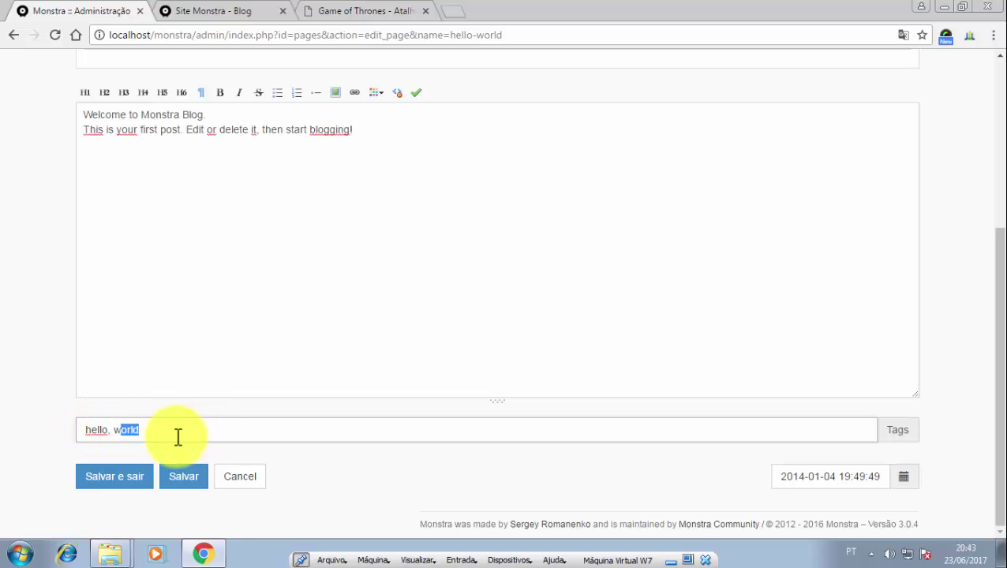
Compare the tags in the Hello world! post's edit form with the tags shown on the published Blog page.
double_click(107, 429)
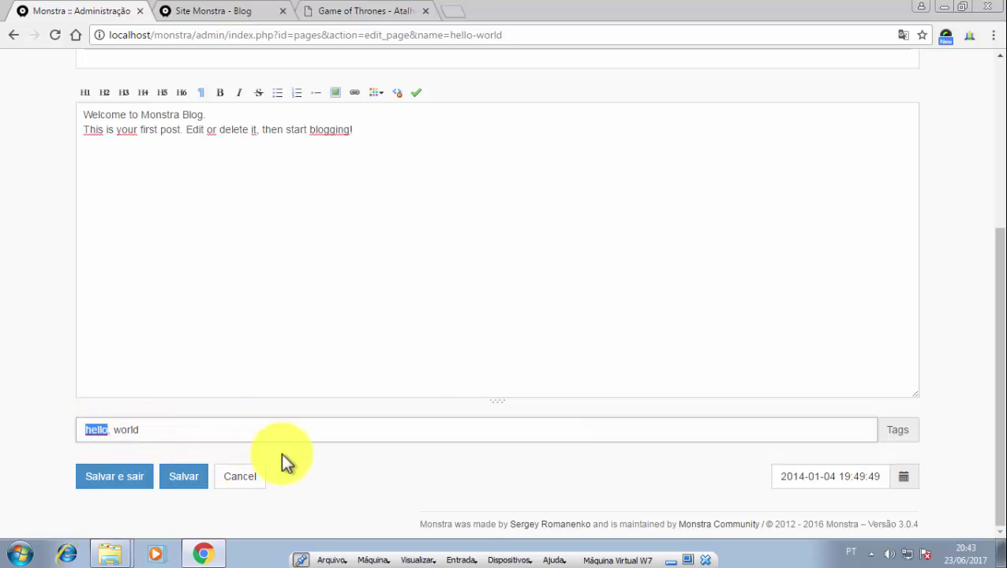
click(234, 10)
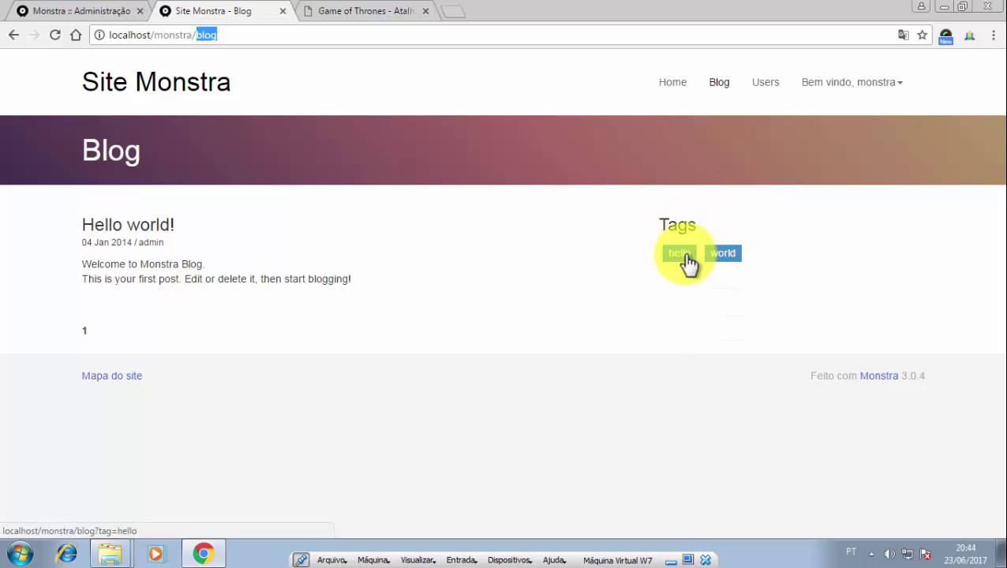
click(85, 11)
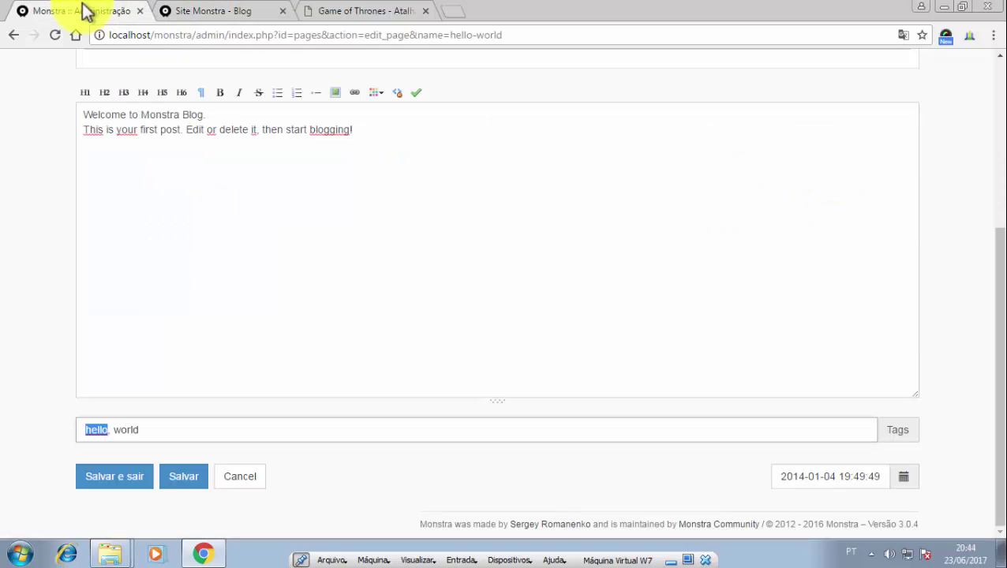
Examine the Hello world! post's metadata: title, keywords, description and the no Index and no Follow search crawler options.
drag(993, 314, 992, 151)
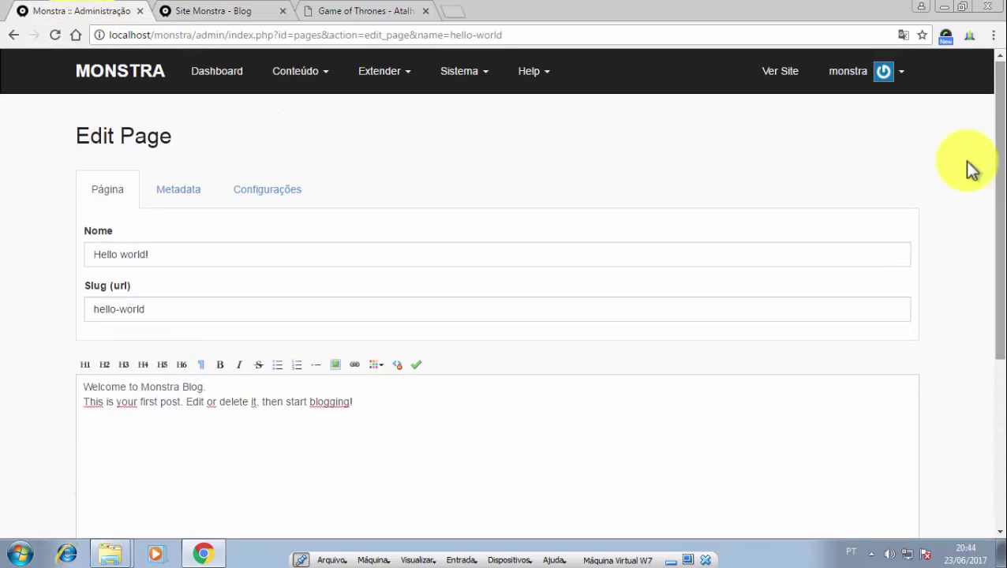
click(180, 207)
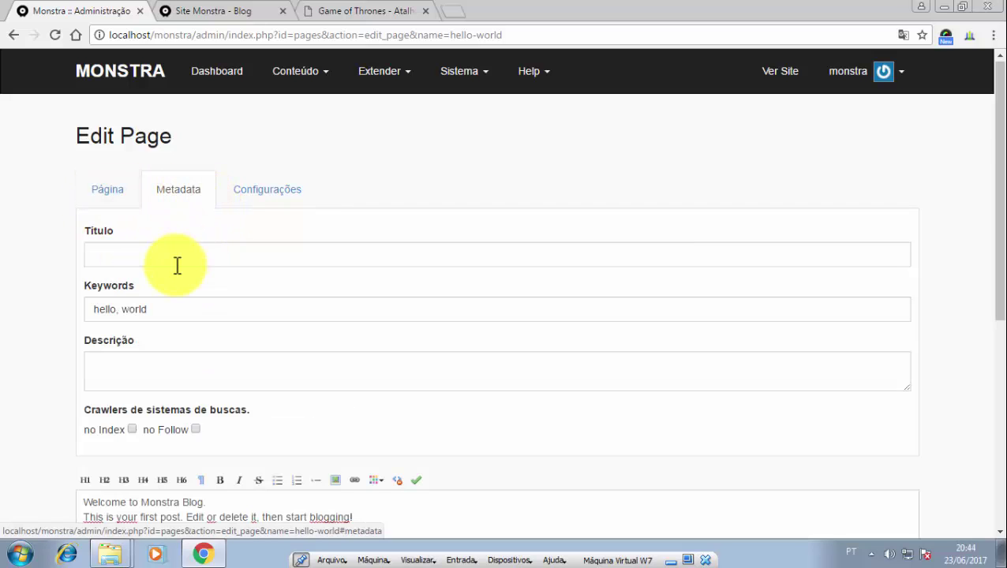
click(207, 258)
drag(996, 149, 996, 224)
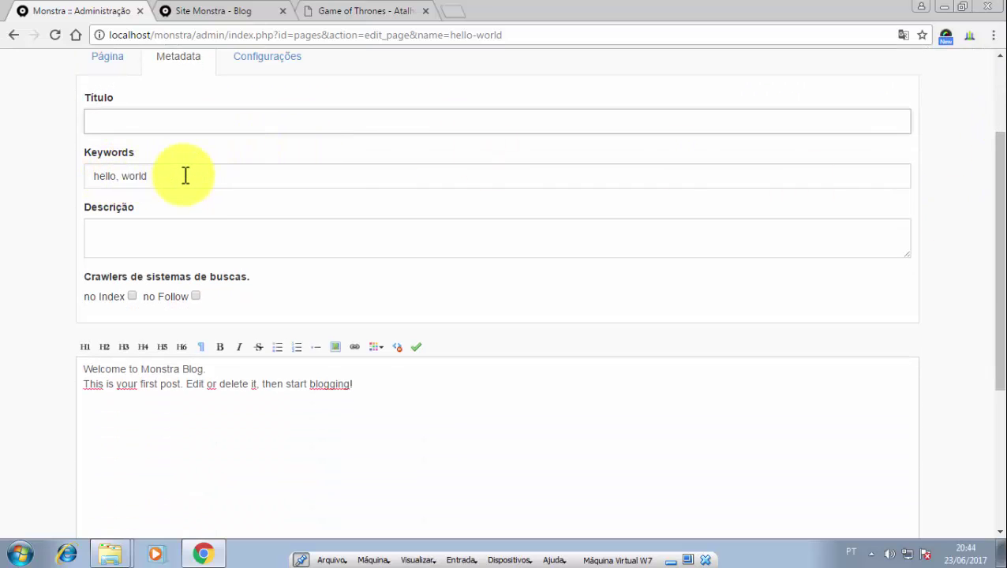
drag(184, 175, 70, 168)
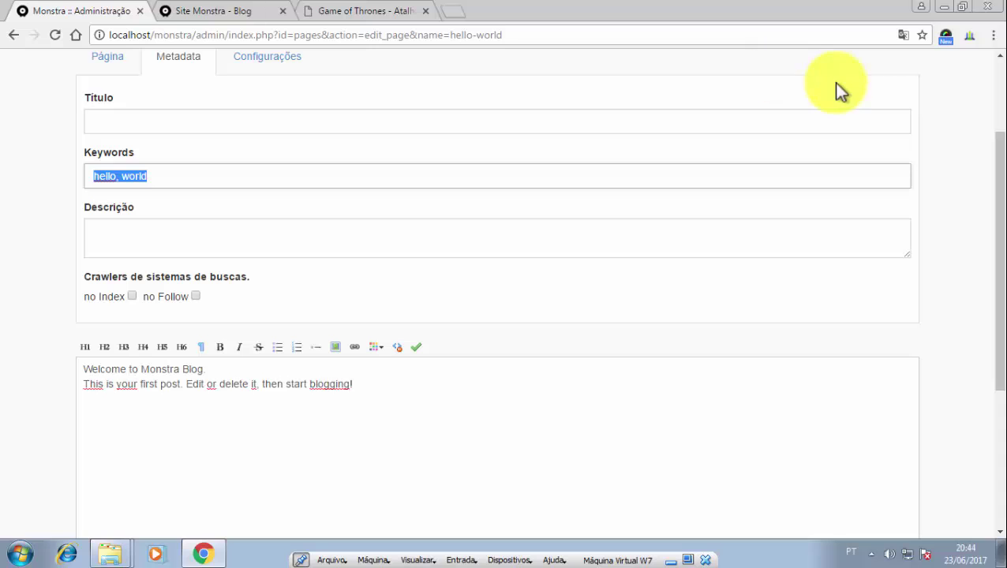
click(346, 225)
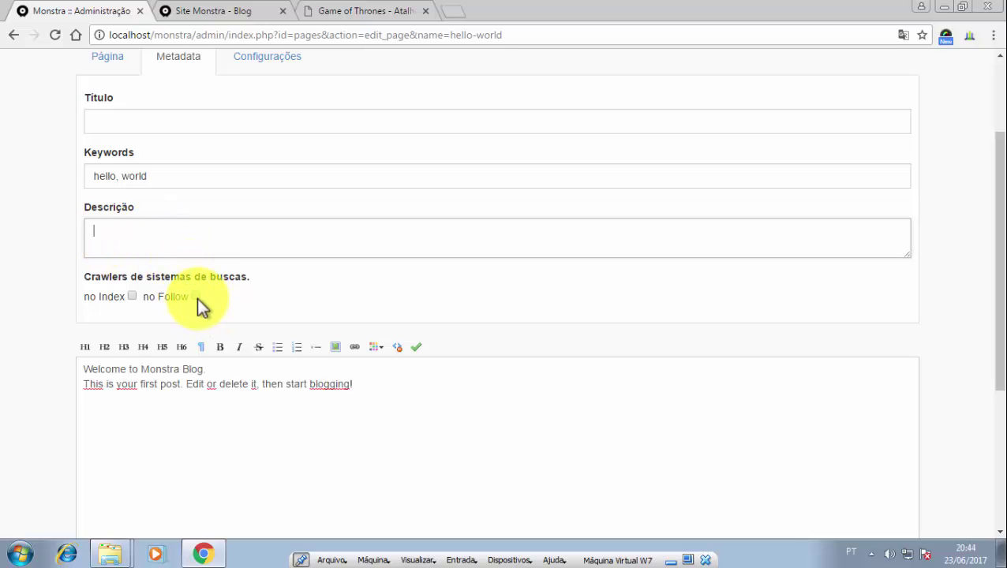
drag(997, 153, 998, 213)
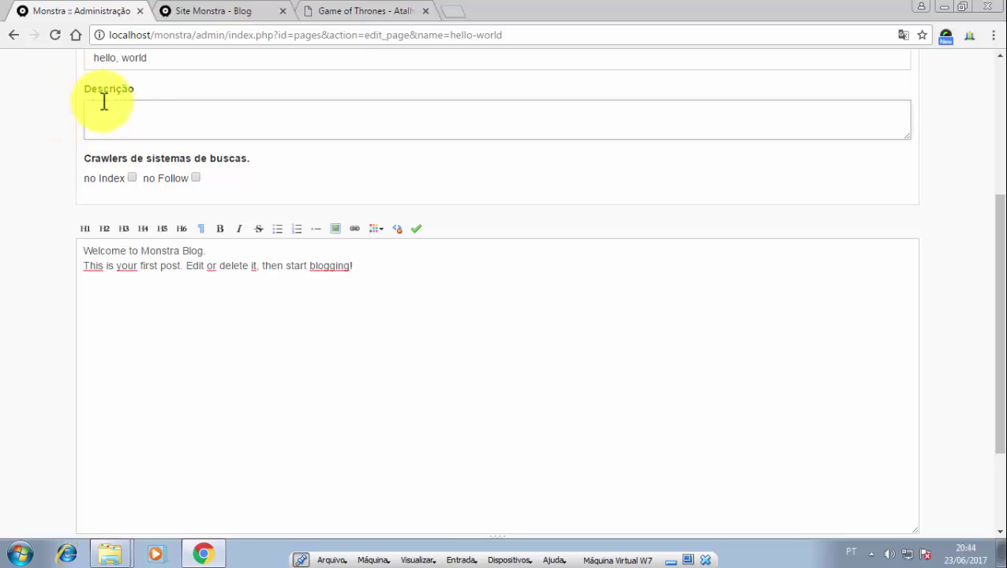
click(151, 124)
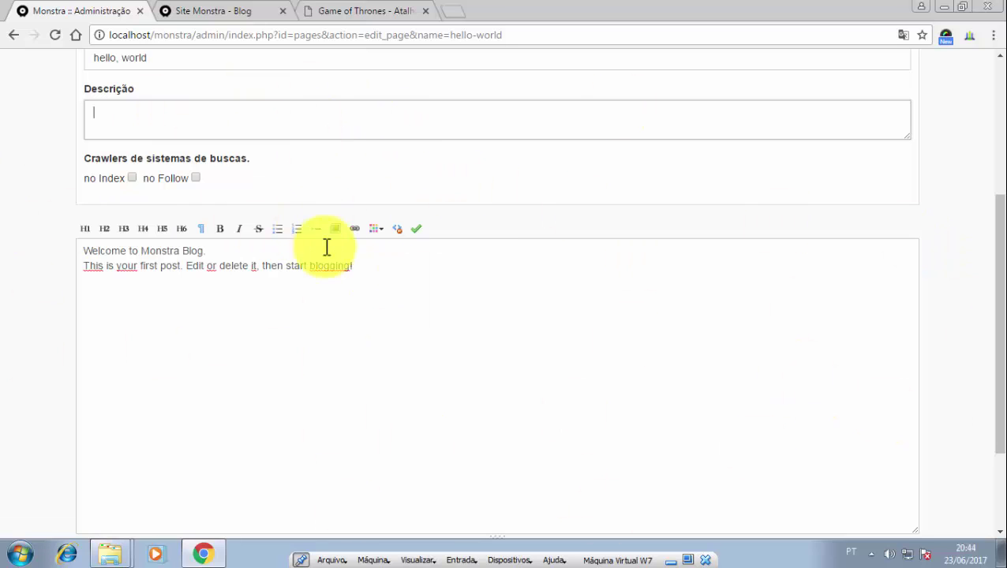
mouse_move(992, 262)
mouse_down()
mouse_move(1000, 150)
mouse_move(1002, 314)
mouse_move(1002, 263)
mouse_up()
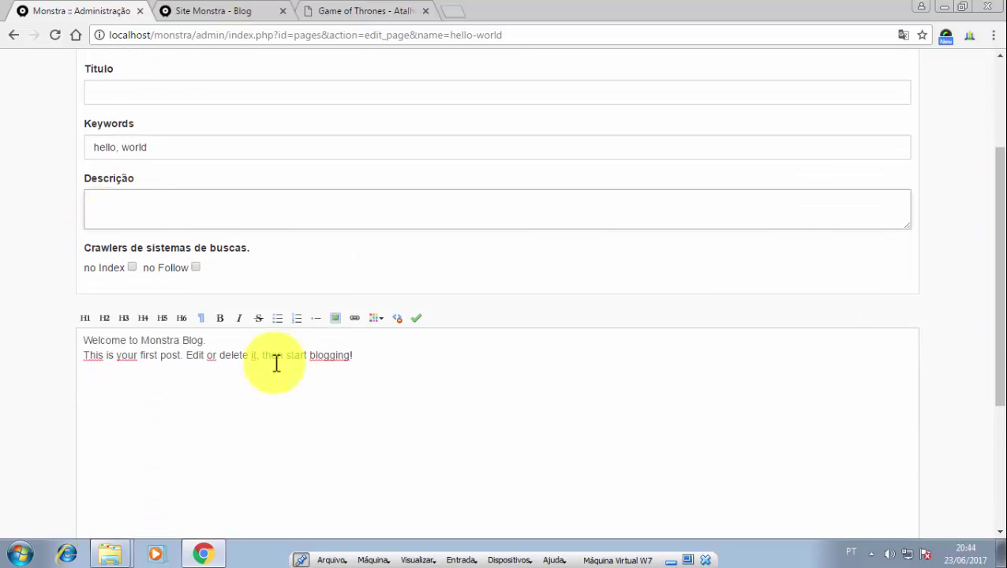
drag(991, 308, 991, 266)
Review the parent page and template choices in the Hello world! post's settings, keeping Blog and blog-post selected.
click(268, 180)
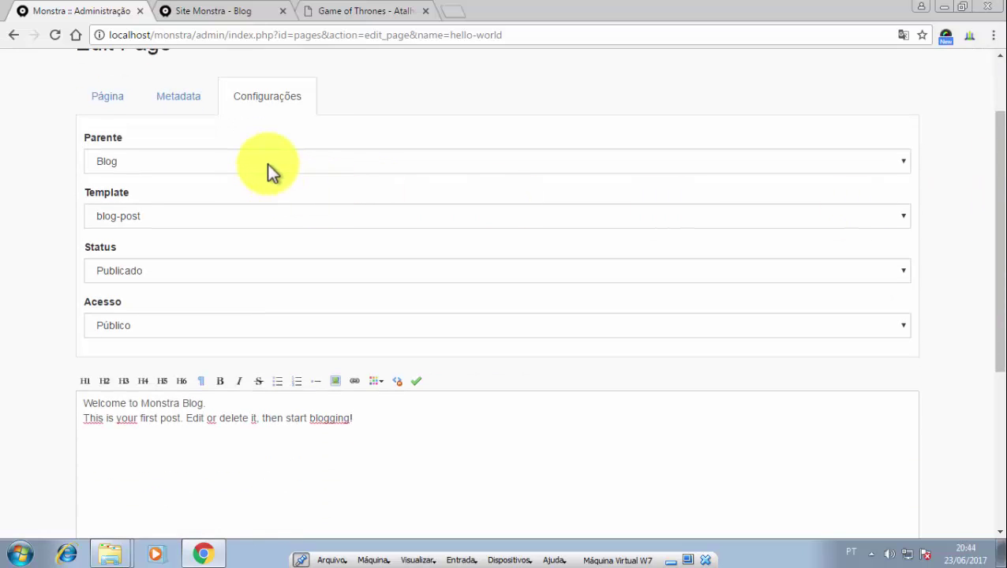
click(156, 167)
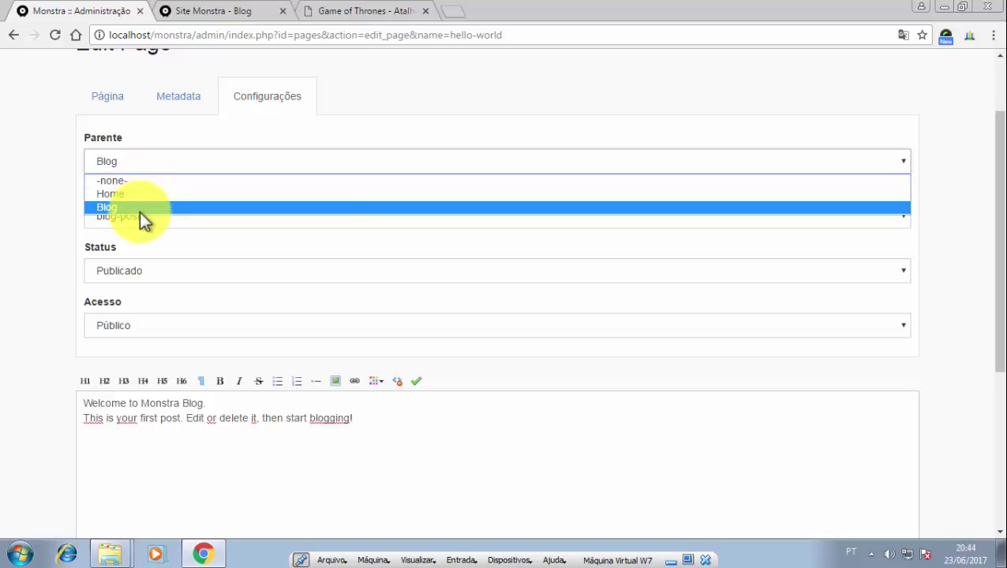
click(139, 209)
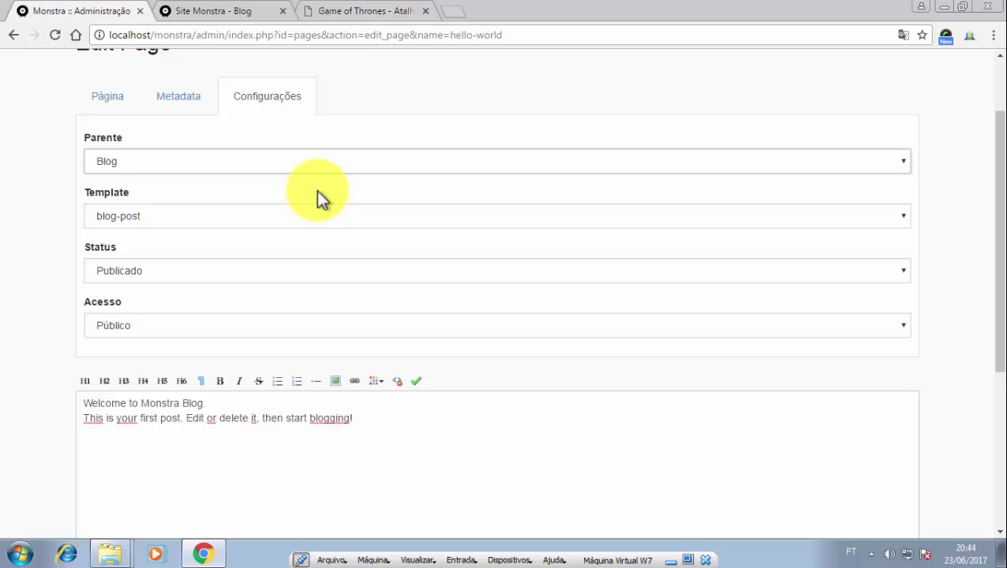
click(170, 166)
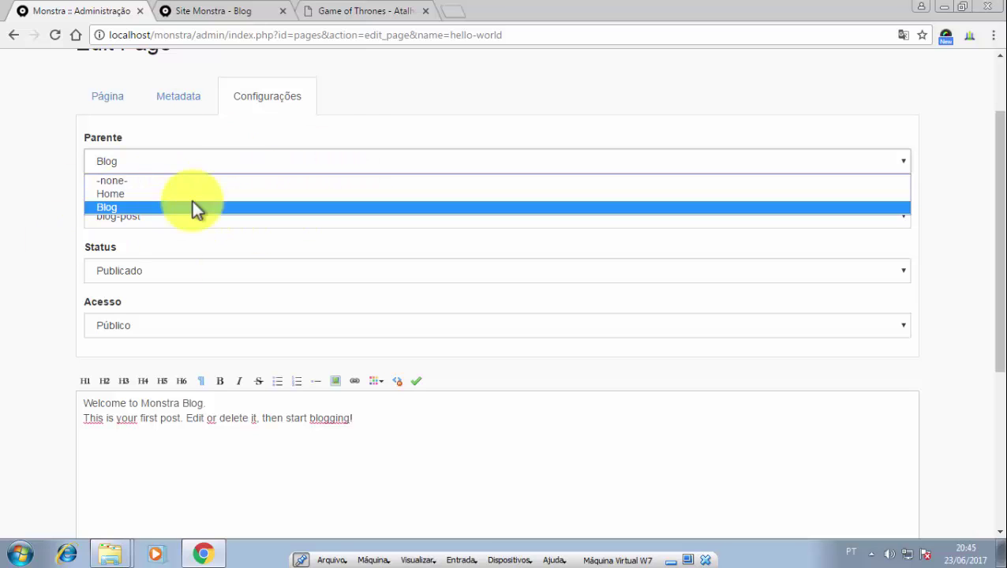
click(174, 167)
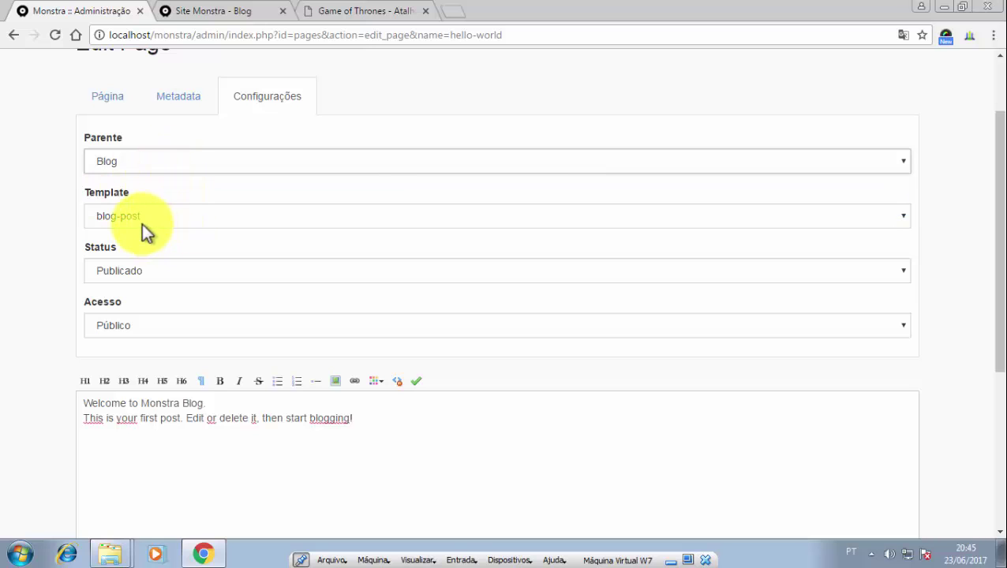
click(172, 219)
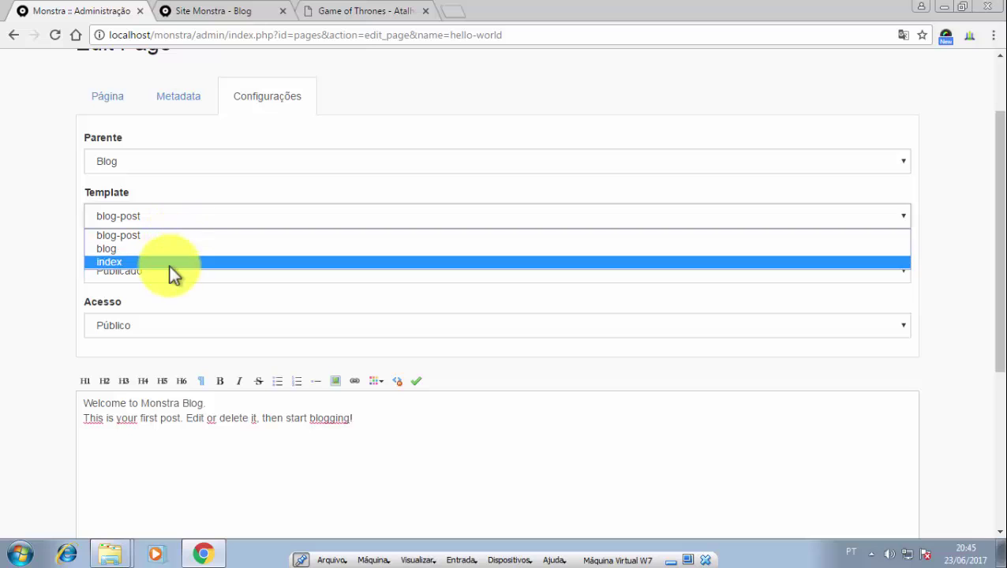
click(194, 213)
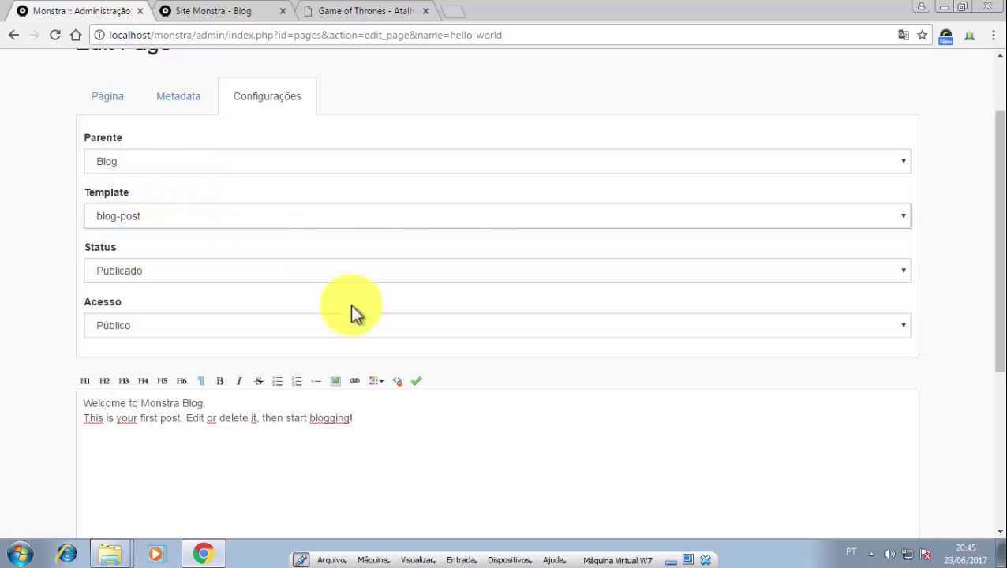
Review the status and access choices in the Hello world! post's settings, keeping Publicado and Público selected.
scroll(996, 365, down, 1)
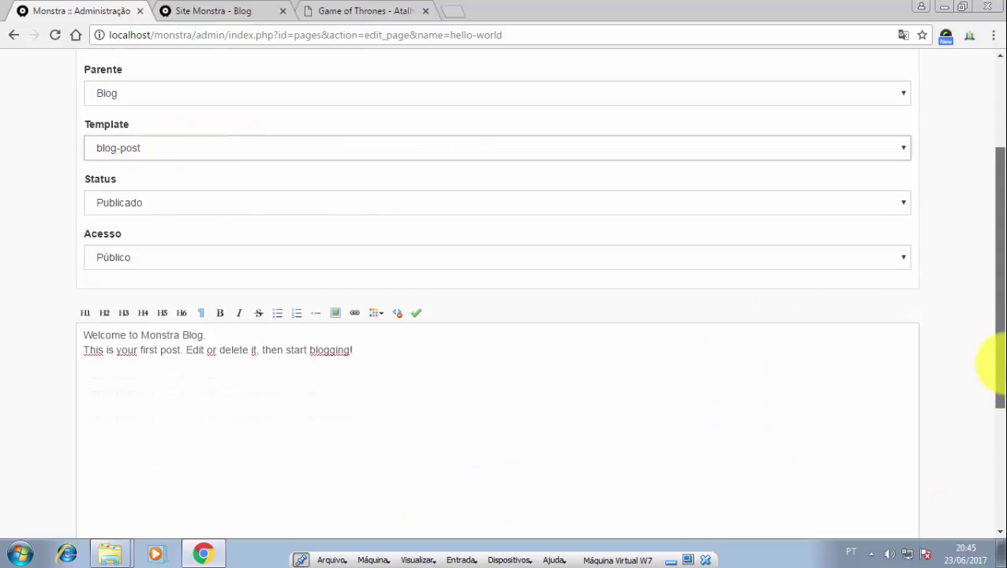
click(203, 189)
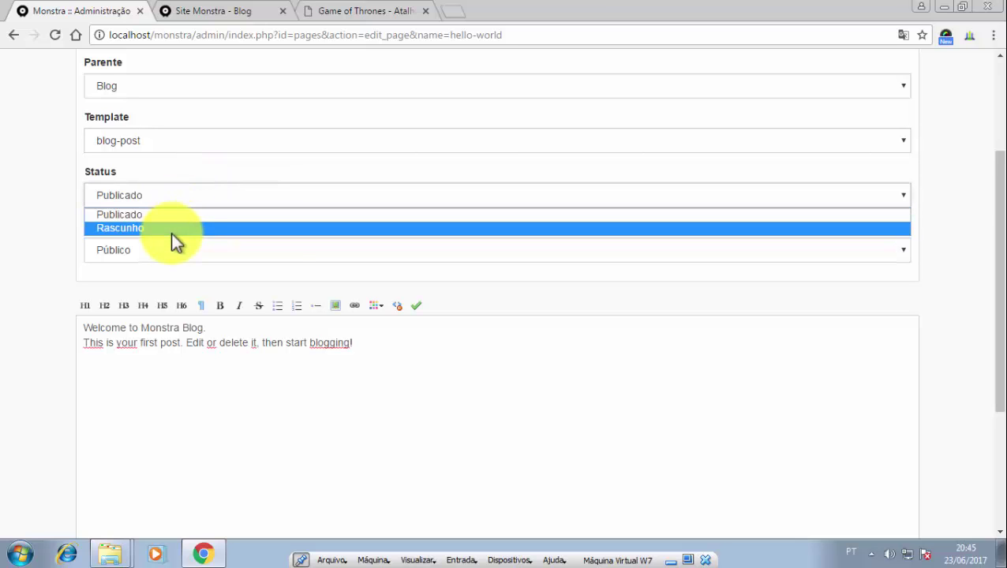
click(187, 203)
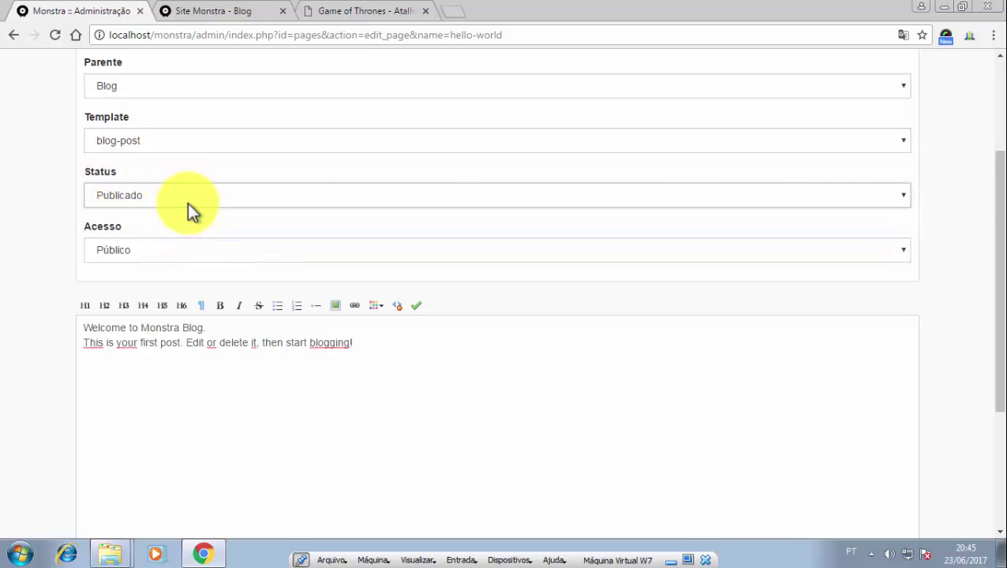
click(186, 254)
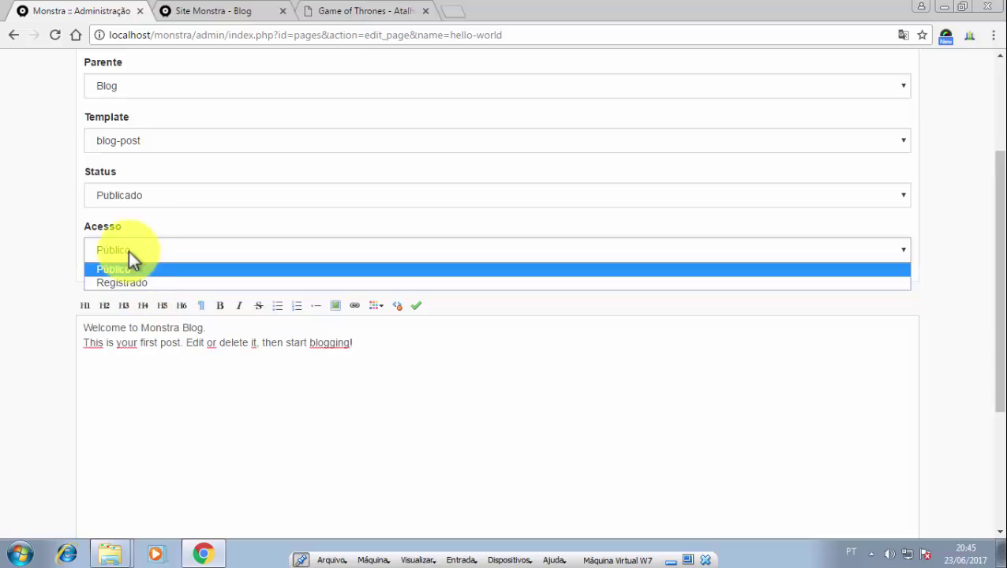
click(206, 253)
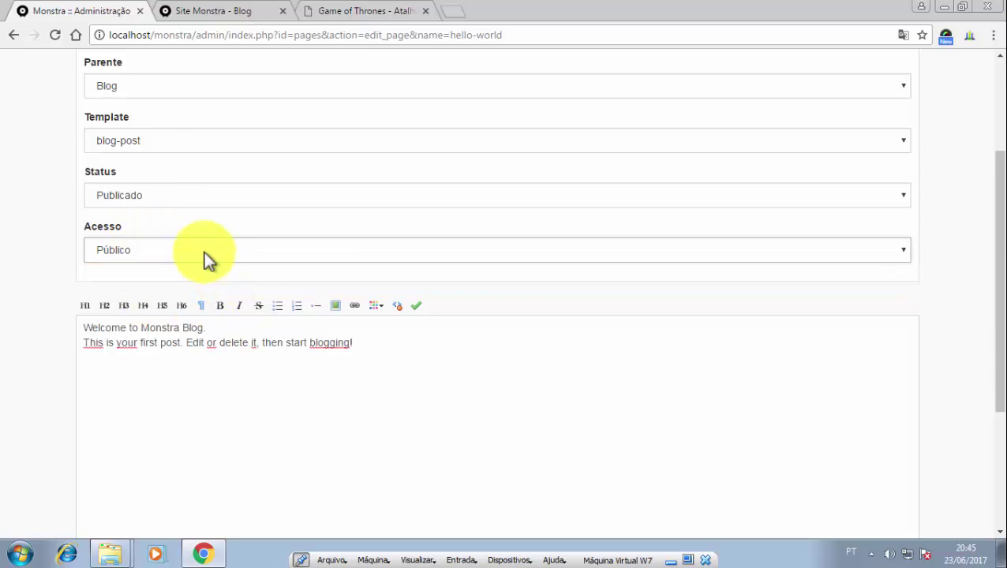
Cancel editing the Hello world! post without saving, and delete that post from the page list.
drag(996, 215, 975, 162)
click(117, 108)
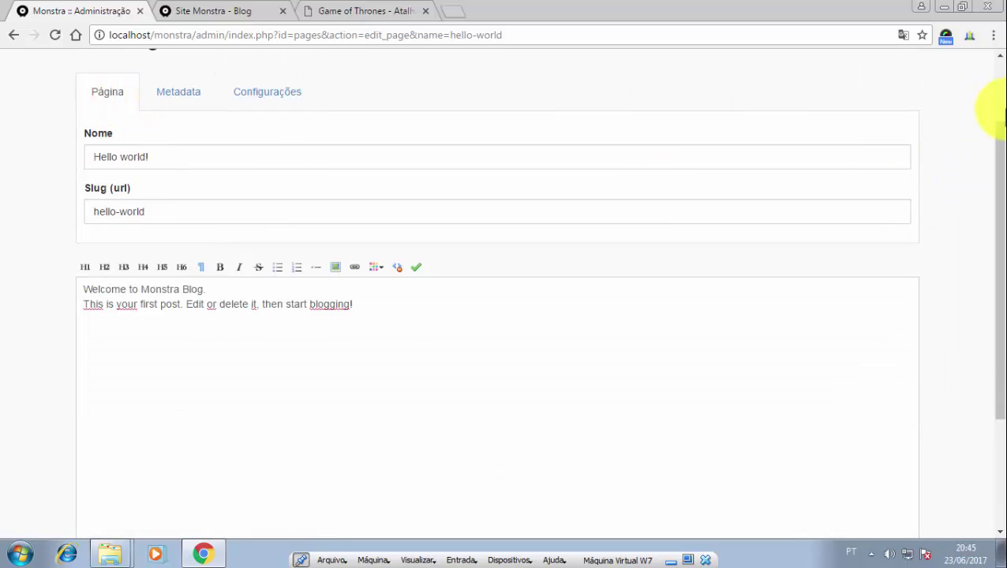
scroll(989, 101, up, 2)
scroll(553, 276, down, 5)
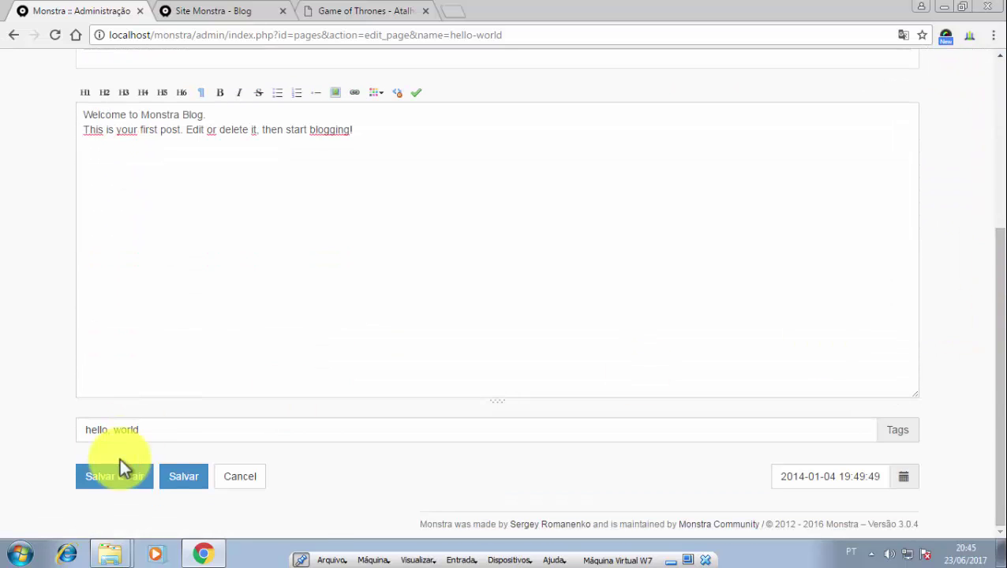
click(228, 485)
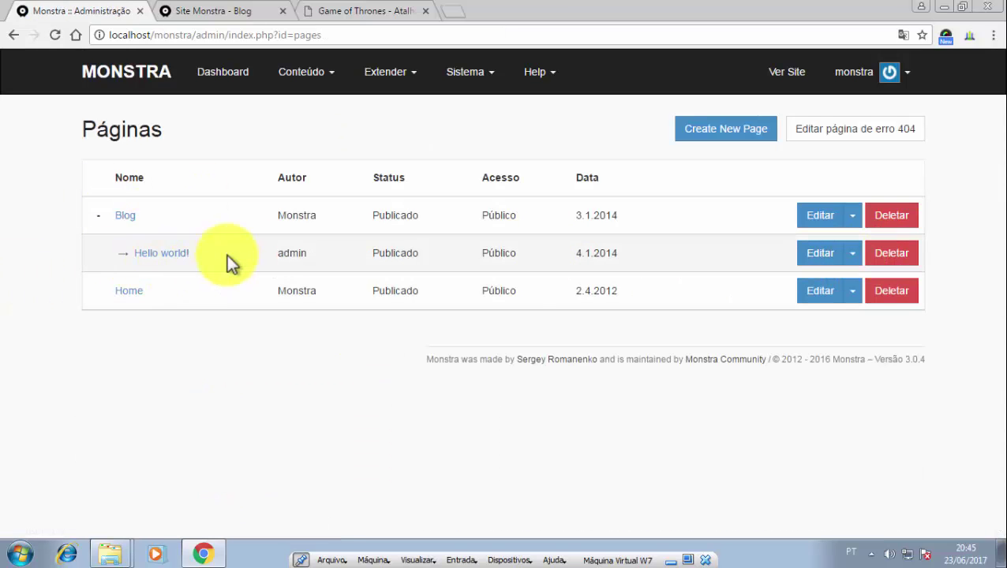
click(894, 254)
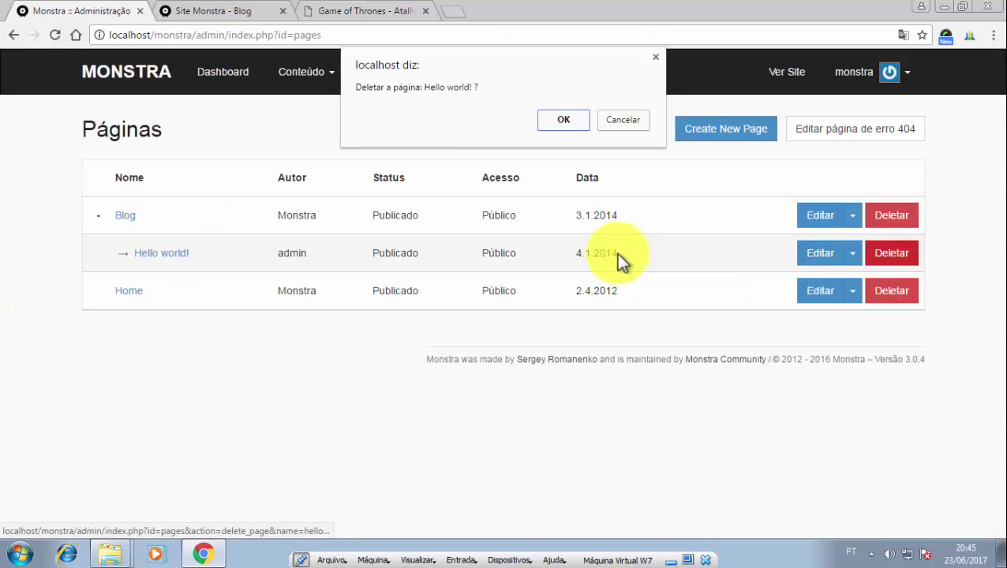
click(563, 130)
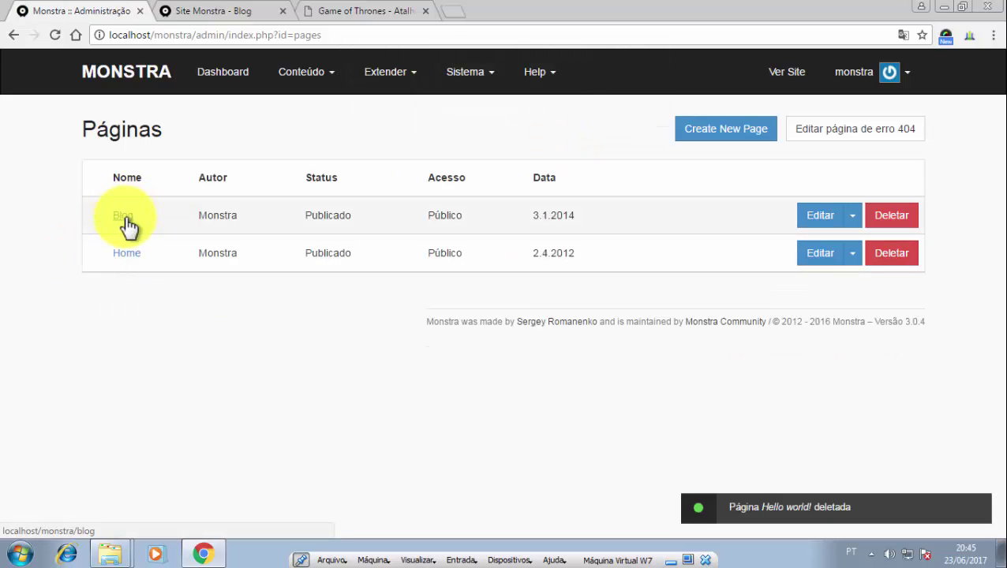
Look through the Blog page's content, metadata and settings in its edit form, and leave without saving.
click(825, 219)
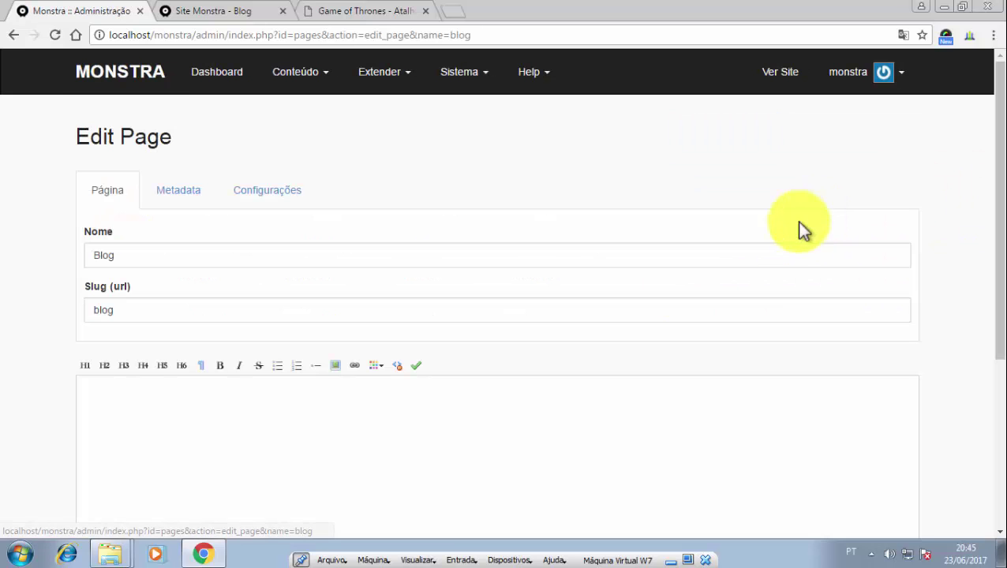
scroll(988, 355, down, 3)
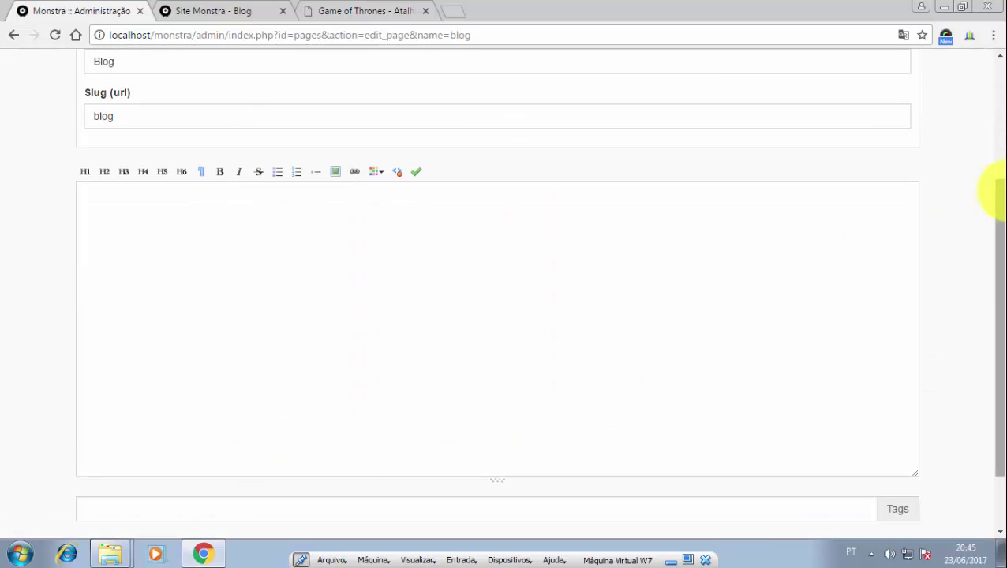
scroll(908, 252, up, 3)
click(174, 201)
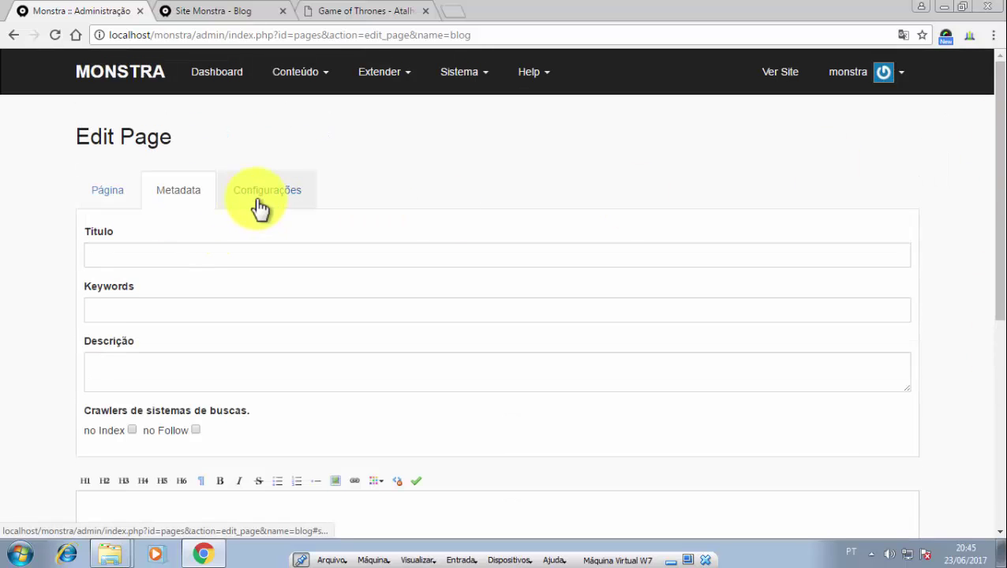
click(260, 207)
click(118, 204)
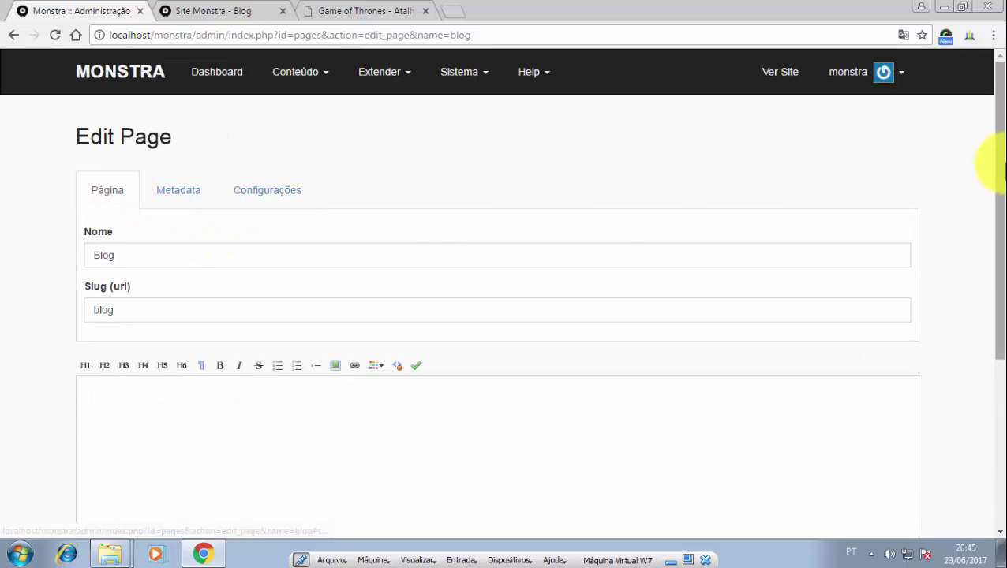
scroll(983, 353, down, 5)
click(243, 474)
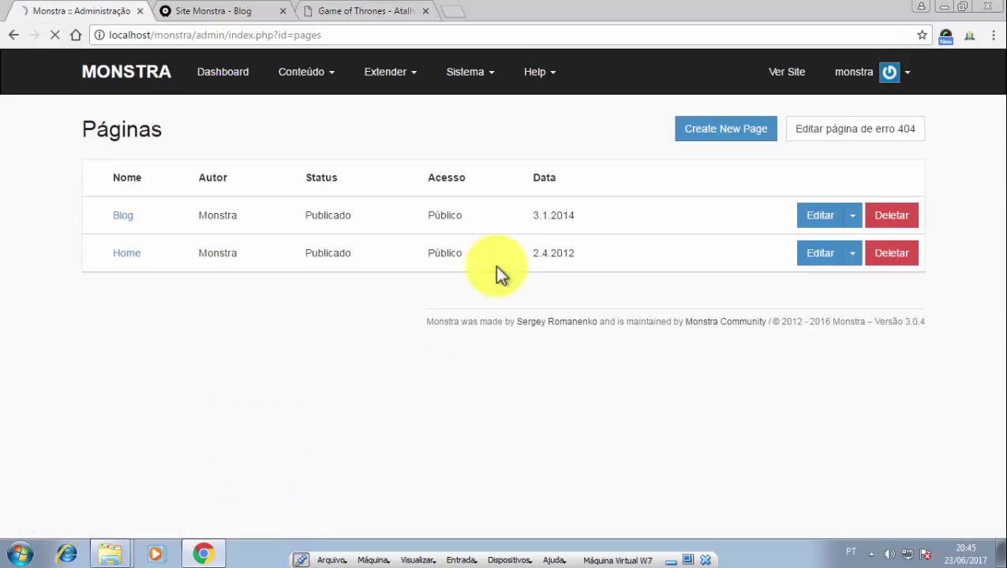
Delete the Blog page from the page list and open the Home page for editing.
click(892, 215)
click(565, 126)
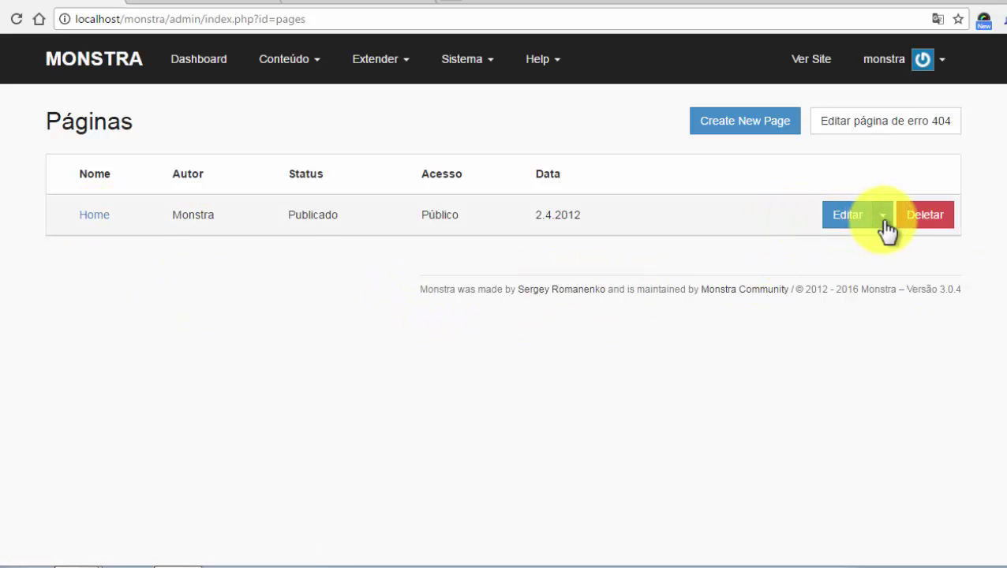
click(851, 221)
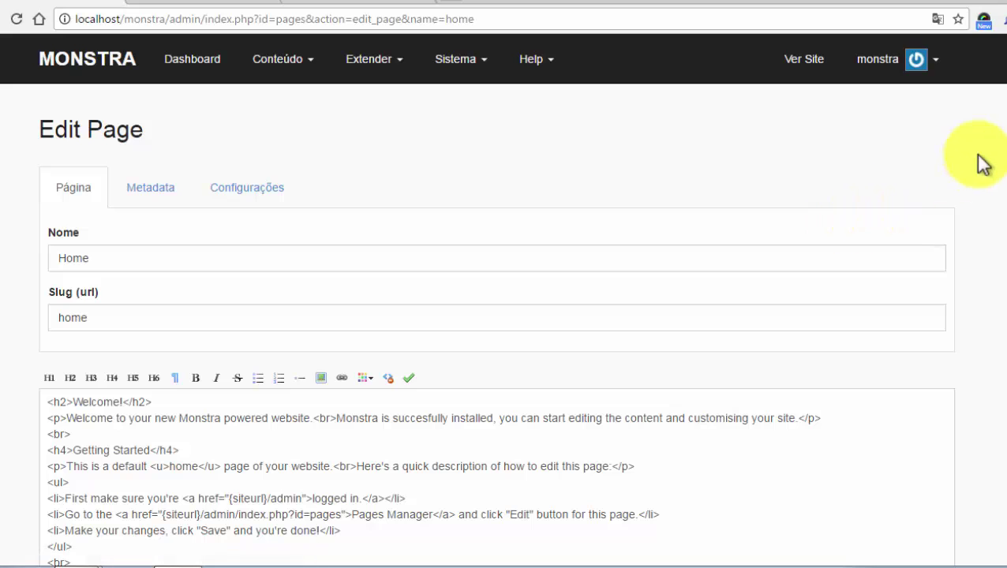
Look through the default HTML content of the Home page in its edit form, and leave without saving.
scroll(983, 162, down, 3)
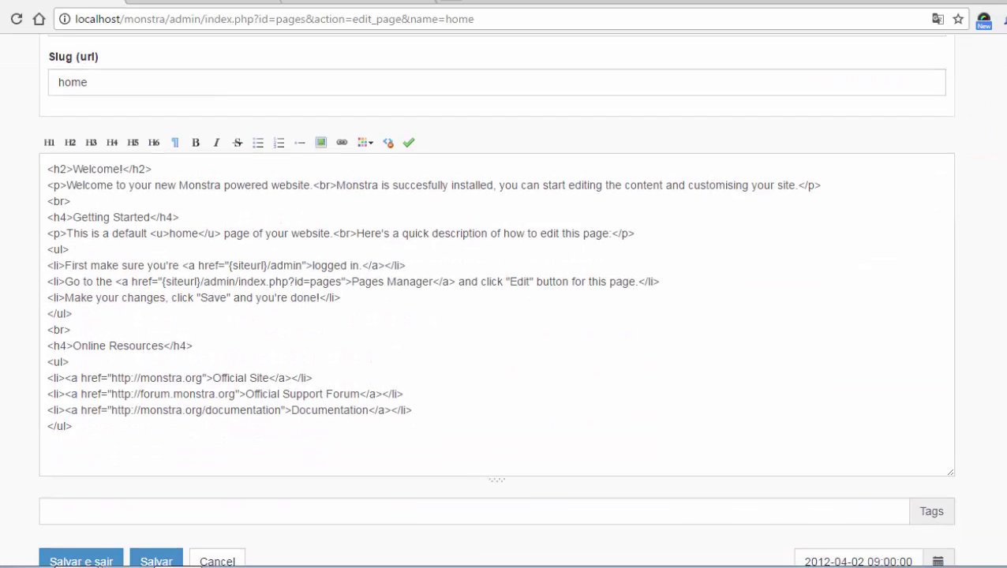
scroll(225, 456, down, 1)
drag(225, 456, 12, 124)
click(149, 196)
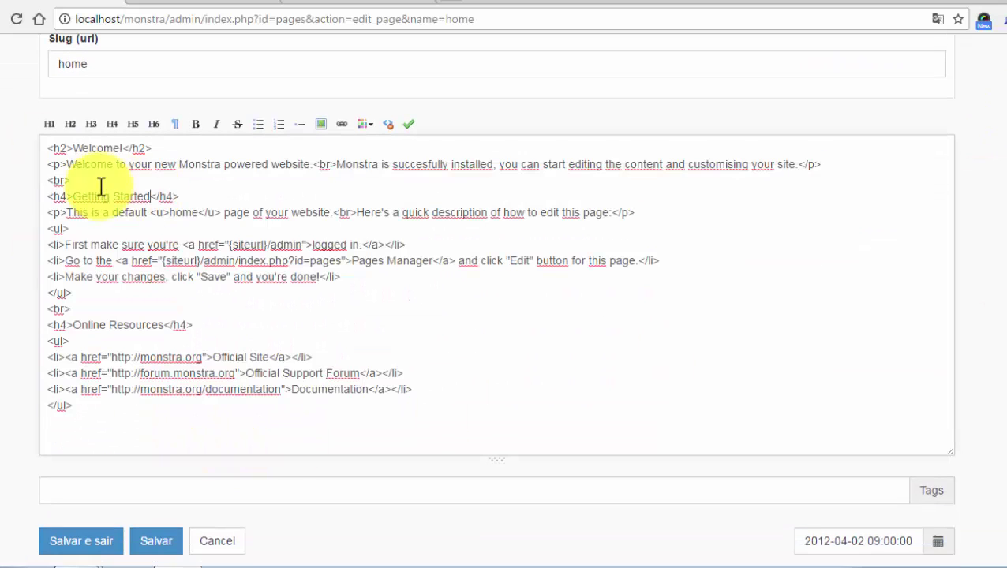
drag(50, 153, 393, 426)
click(398, 423)
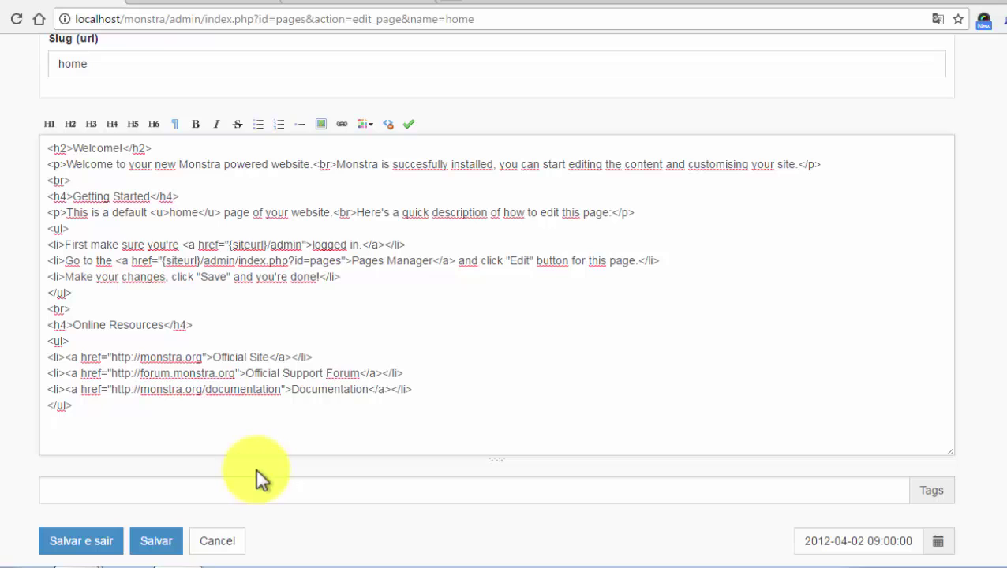
scroll(636, 368, up, 2)
scroll(636, 368, down, 3)
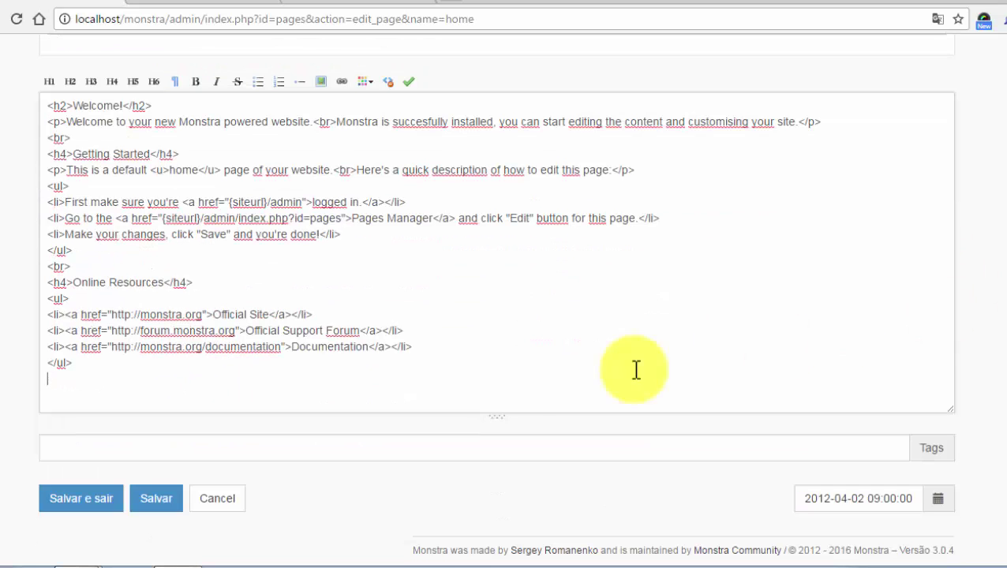
scroll(496, 316, up, 3)
scroll(496, 316, down, 3)
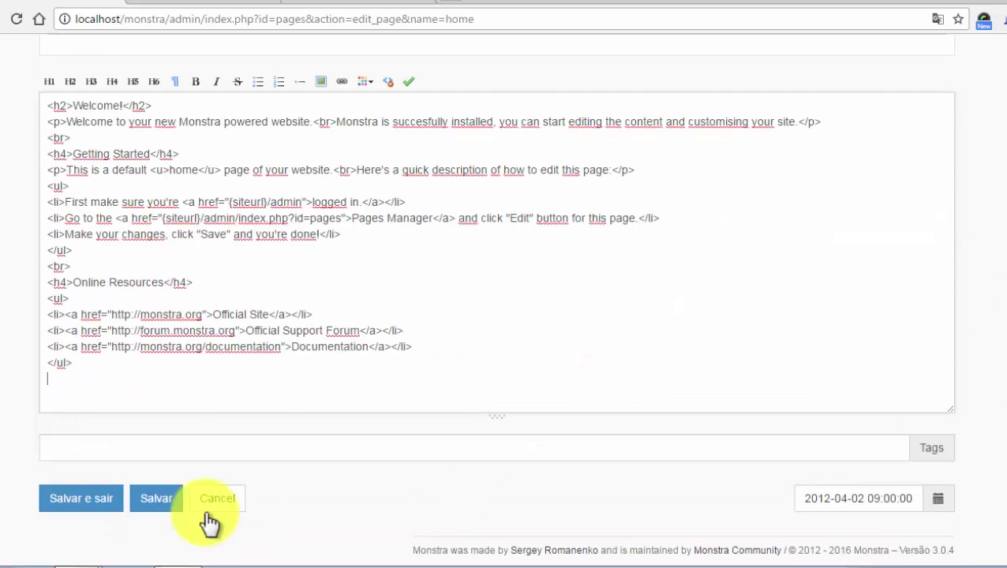
click(225, 498)
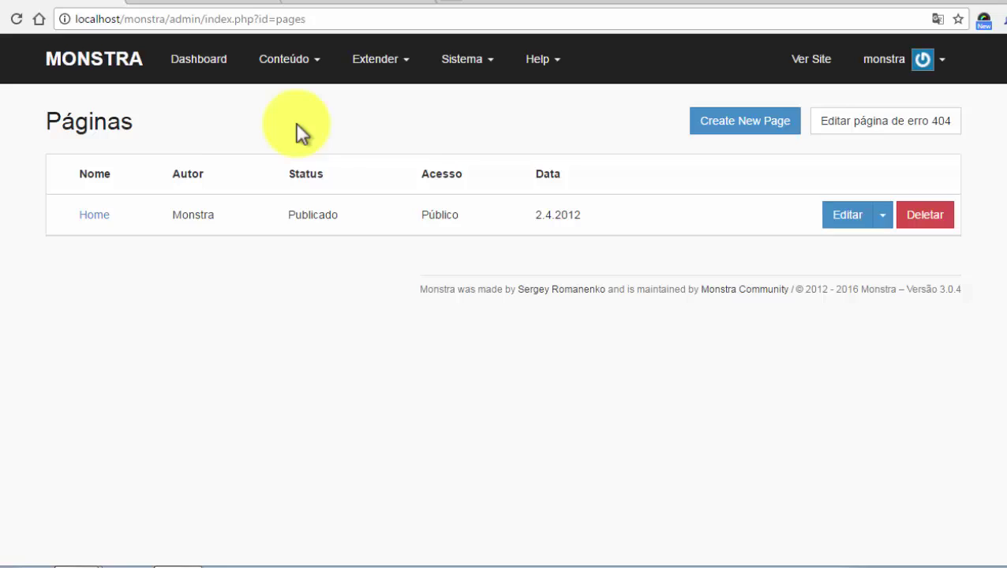
Inspect the site's Blog page in the developer tools, collapsing the body element and expanding the head element.
click(203, 13)
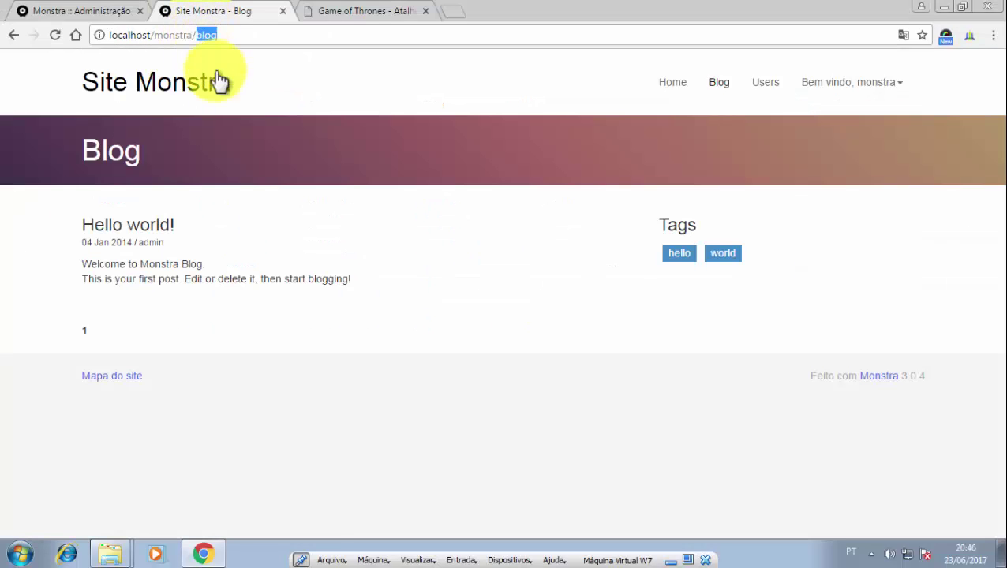
right_click(282, 92)
click(363, 258)
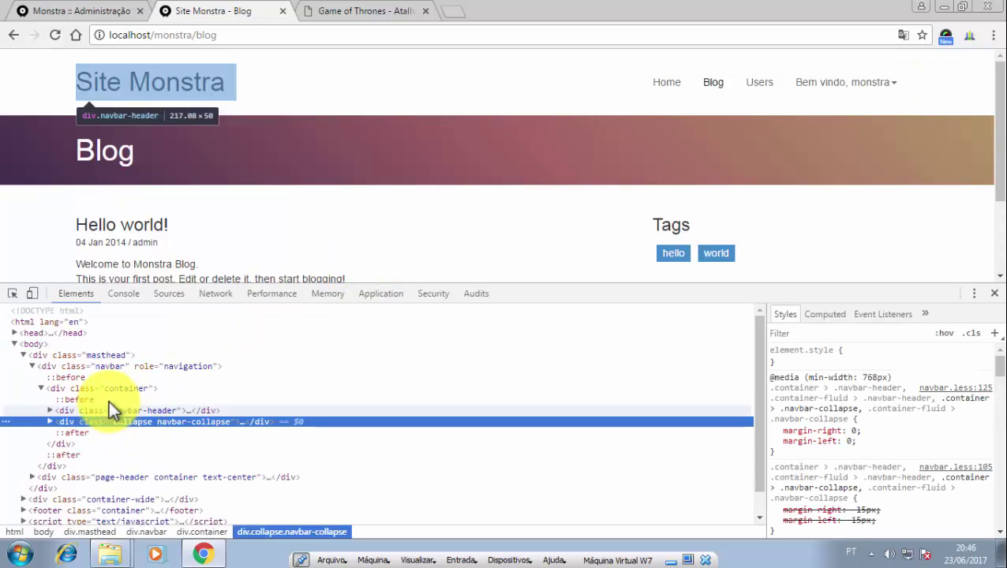
click(24, 355)
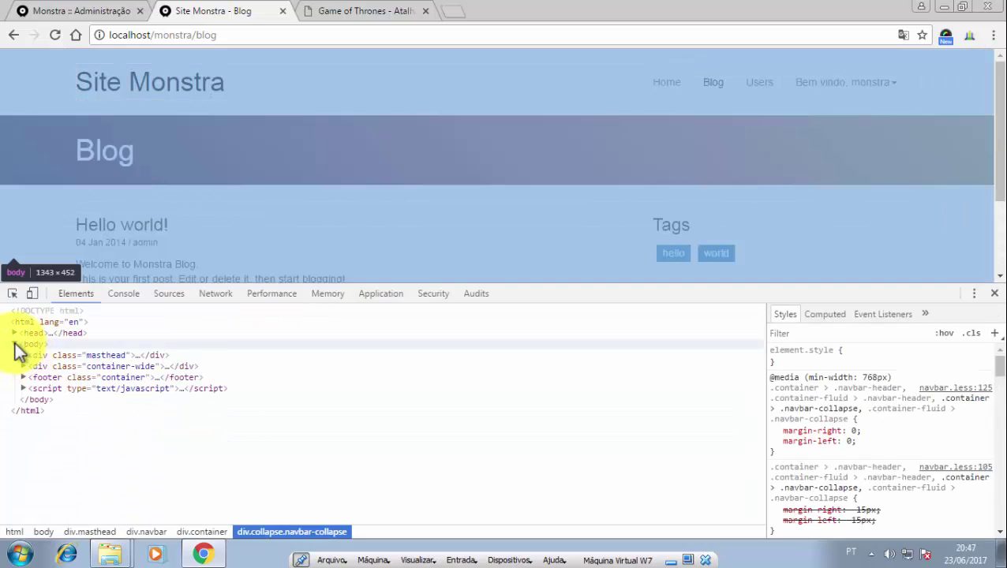
click(15, 345)
click(14, 333)
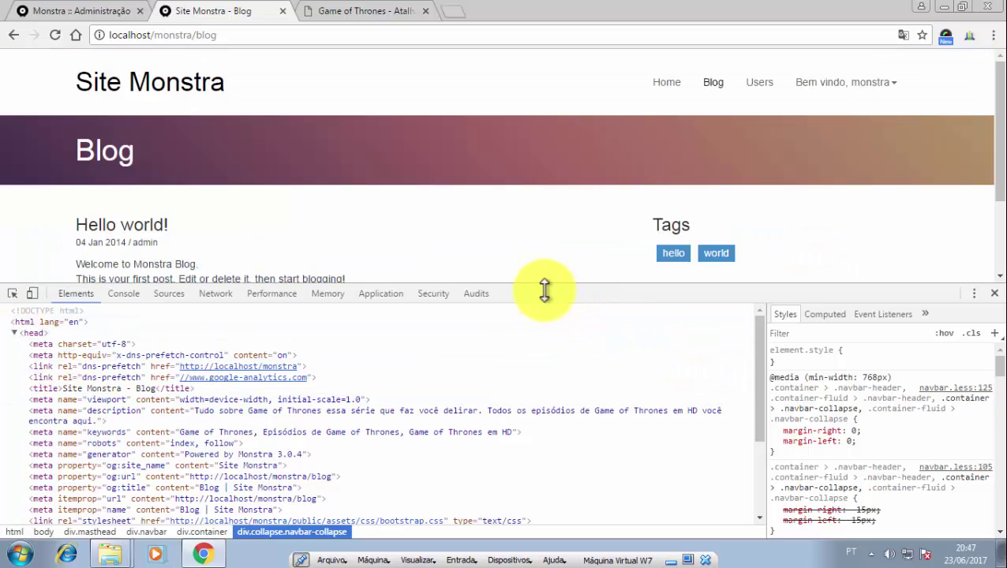
Examine the head's stylesheet links and the bootstrap.css link's styles in an enlarged inspector, and close the inspector.
drag(540, 296, 540, 119)
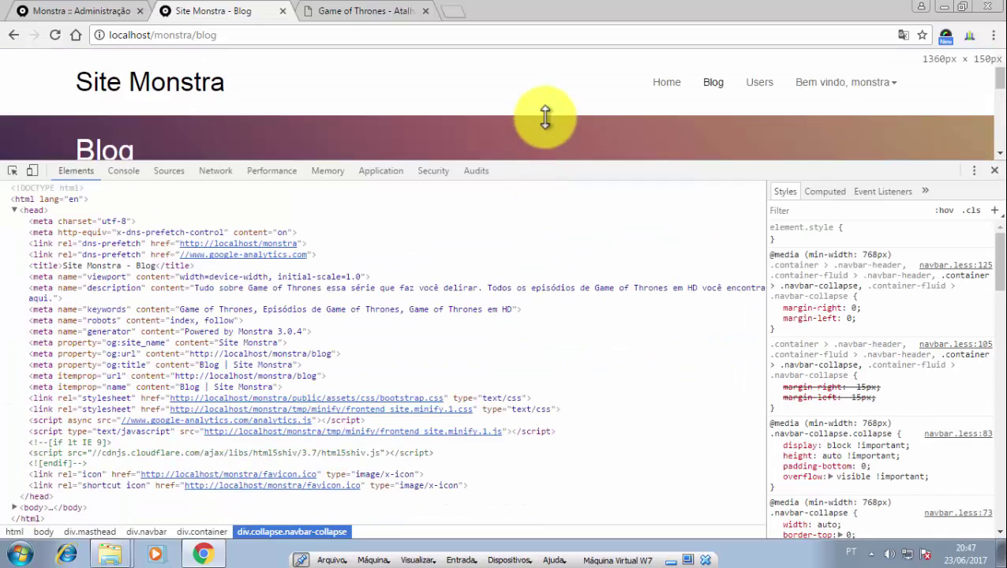
drag(1003, 257, 985, 280)
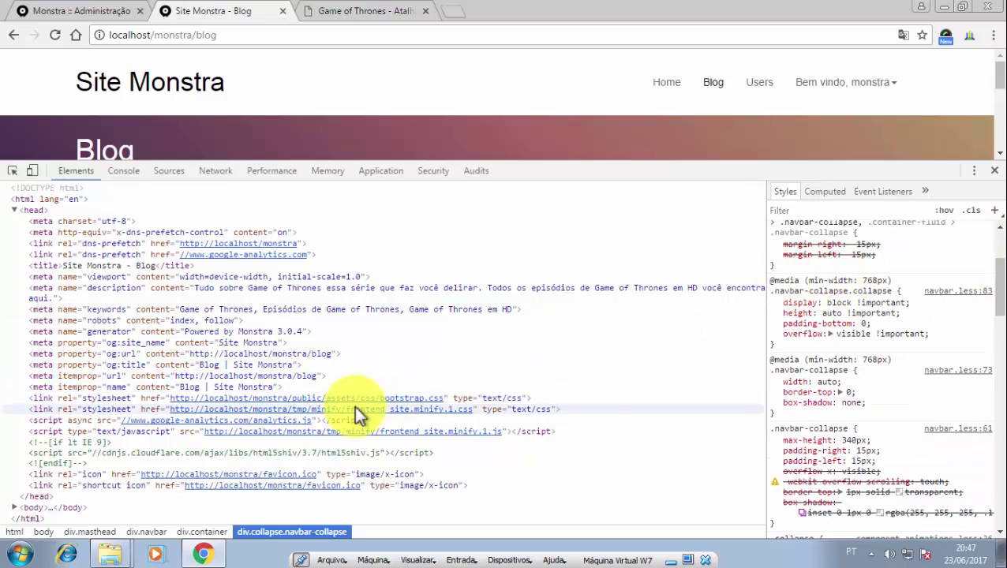
click(149, 397)
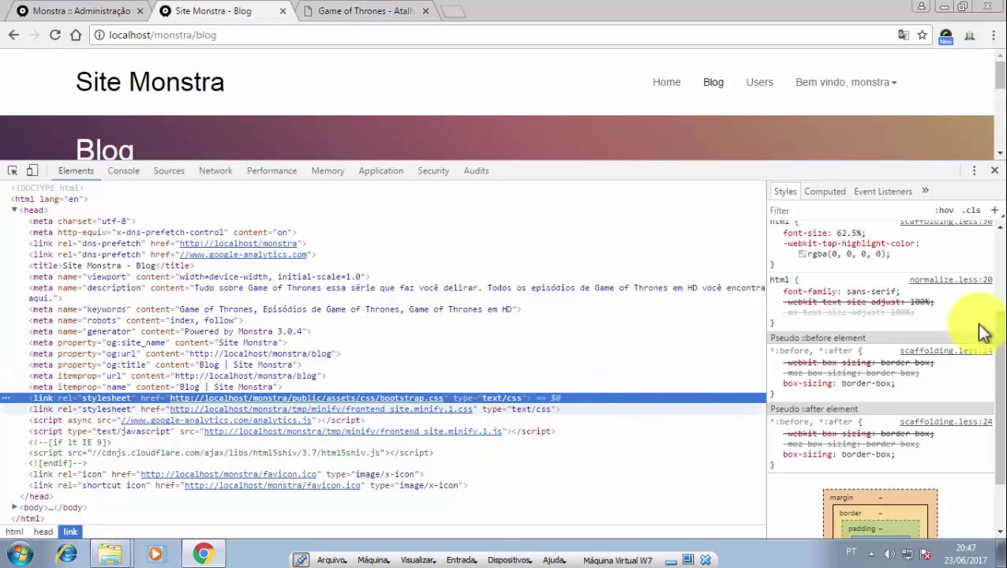
click(997, 173)
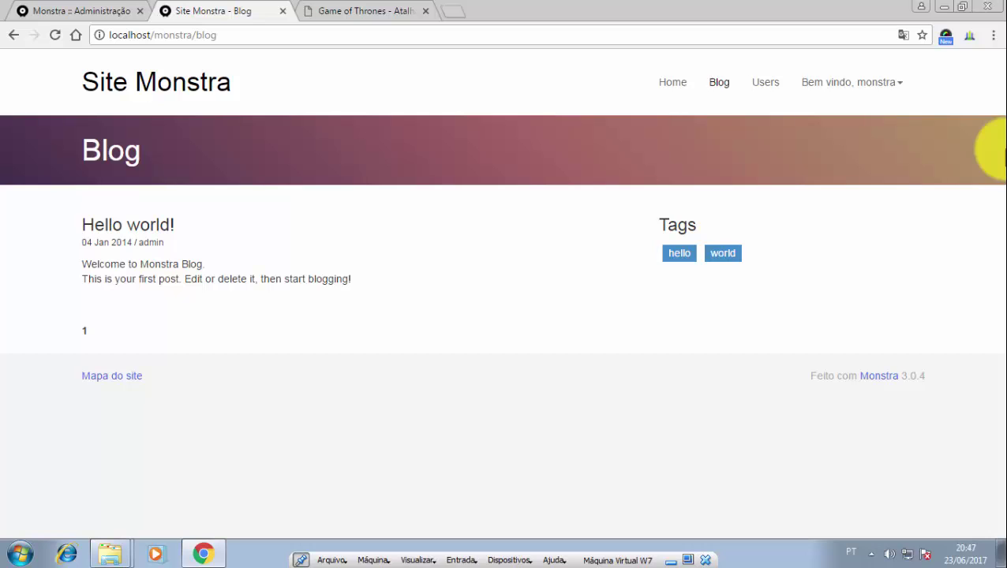
Compare Monstra's Páginas list with the site's still-open Blog page, and return to the list.
click(106, 9)
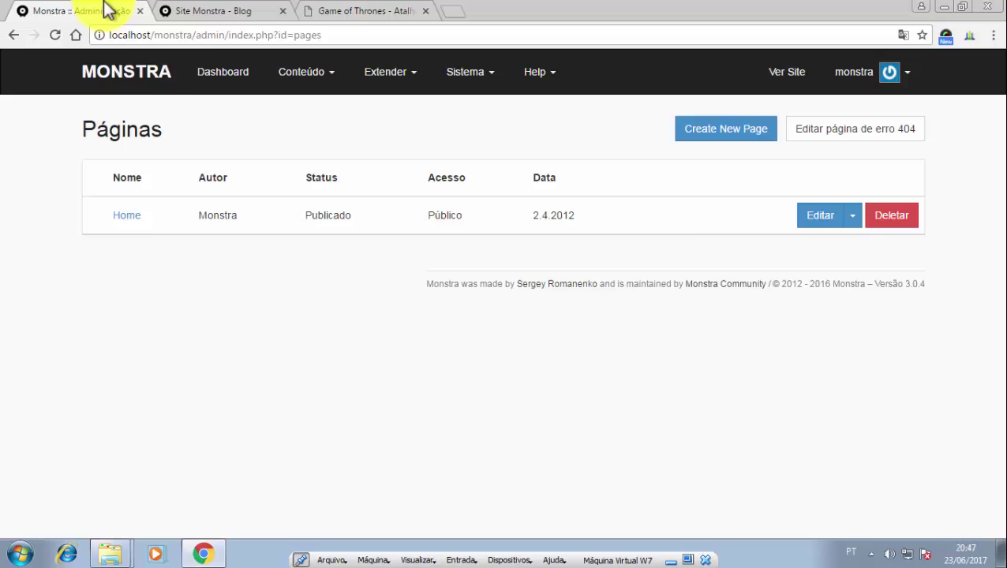
click(207, 12)
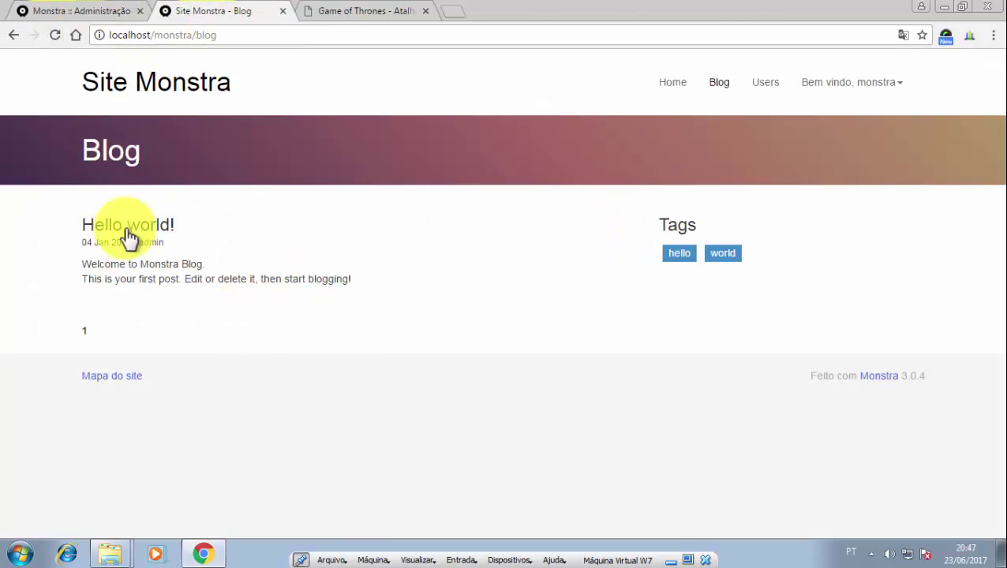
click(99, 12)
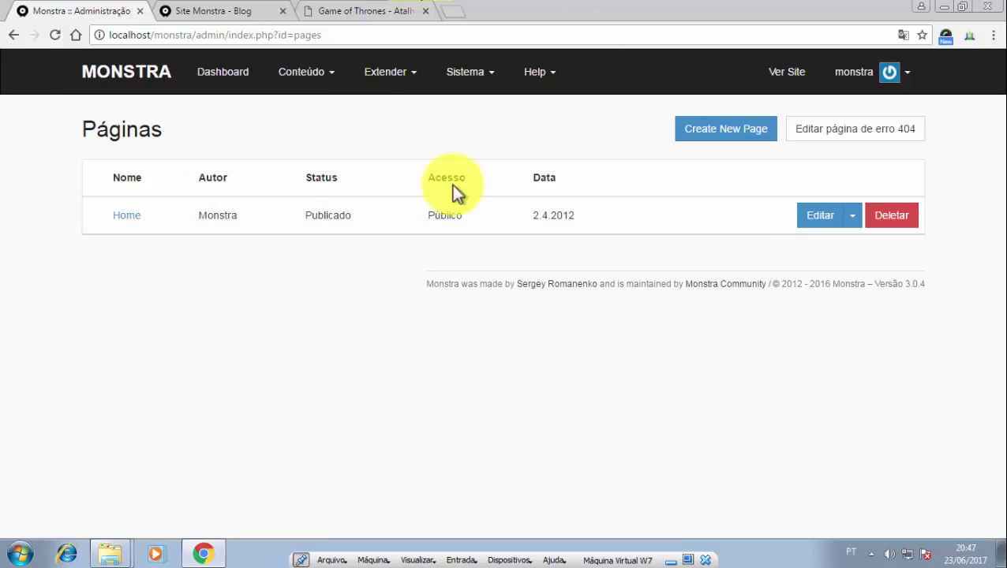
Inspect the local Game of Thrones page's heading, intro text and HTML structure in the developer tools, and close the inspector.
click(360, 14)
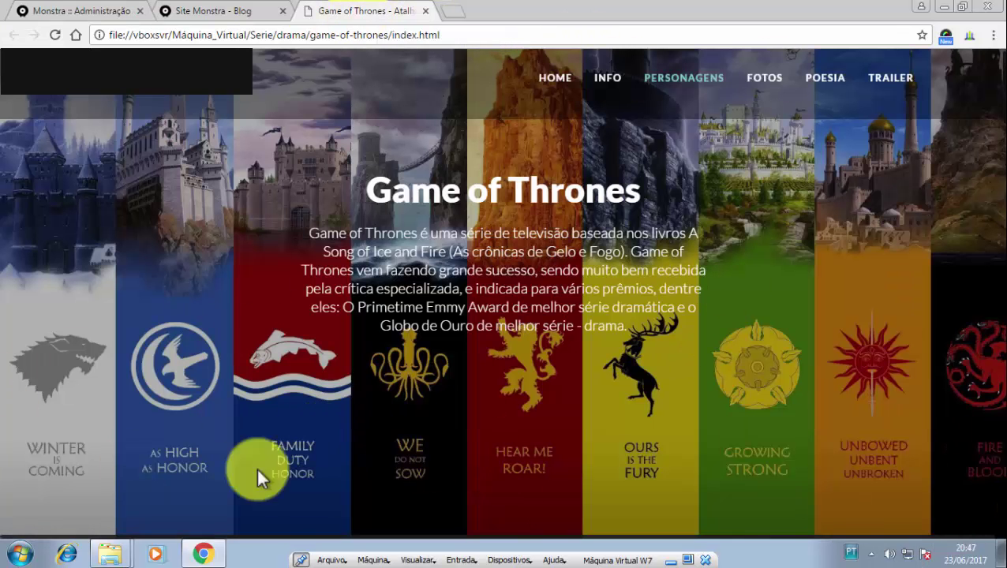
right_click(155, 248)
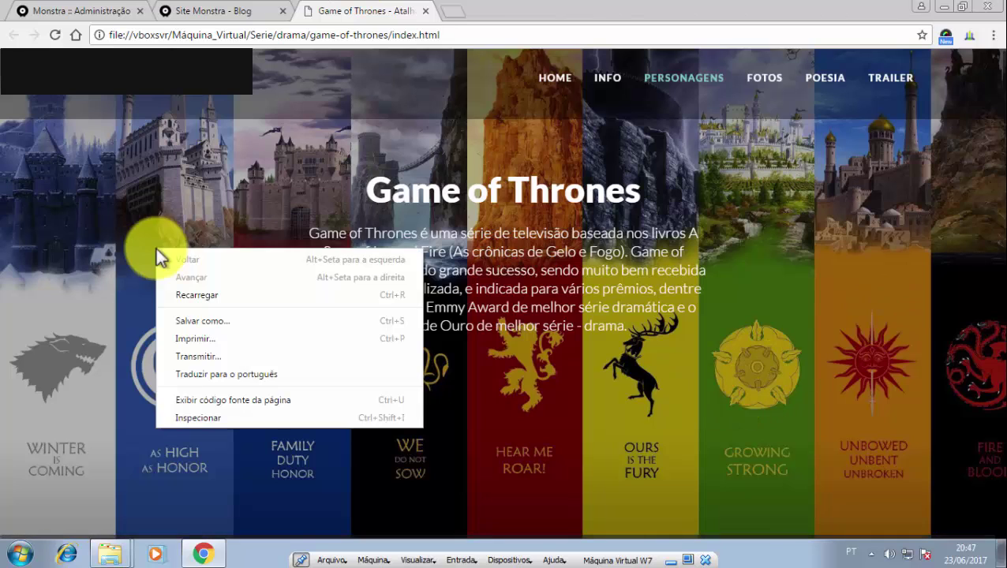
click(244, 419)
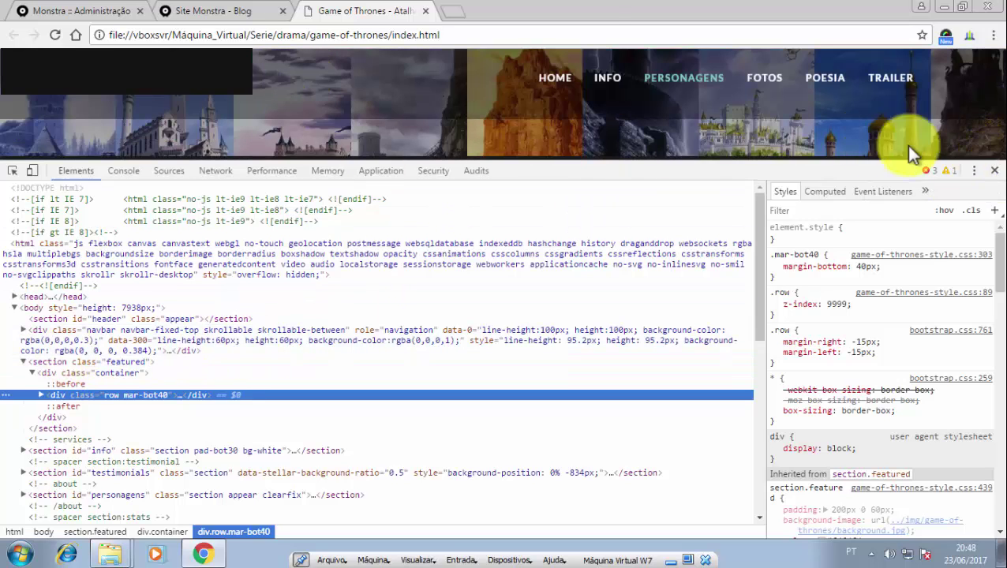
drag(912, 164, 884, 391)
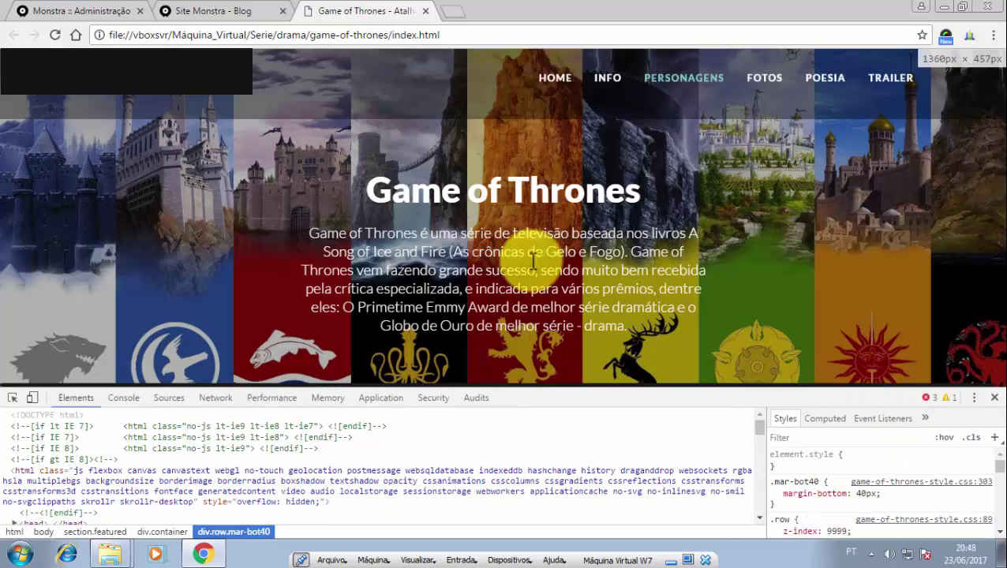
drag(349, 176, 669, 333)
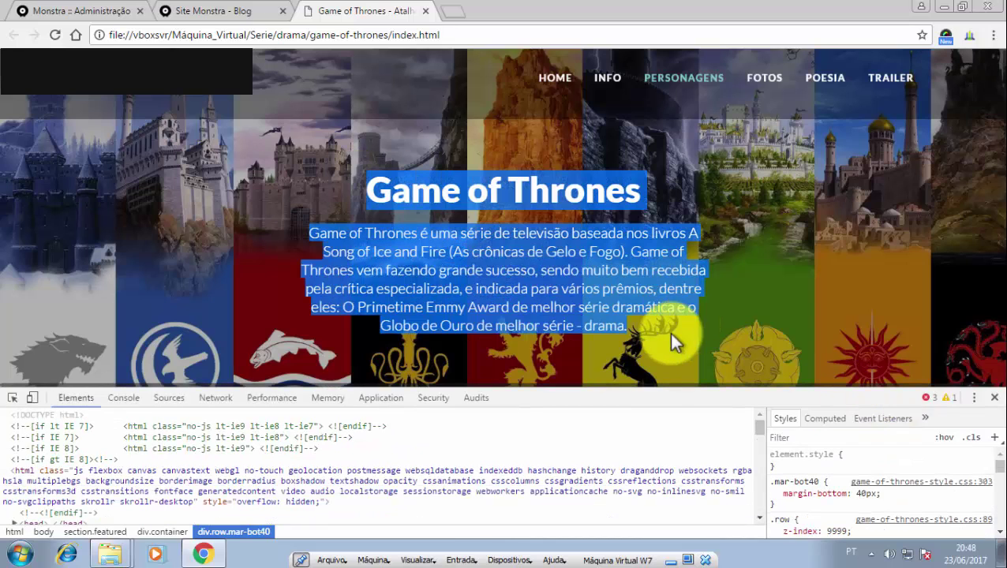
drag(652, 395, 708, 164)
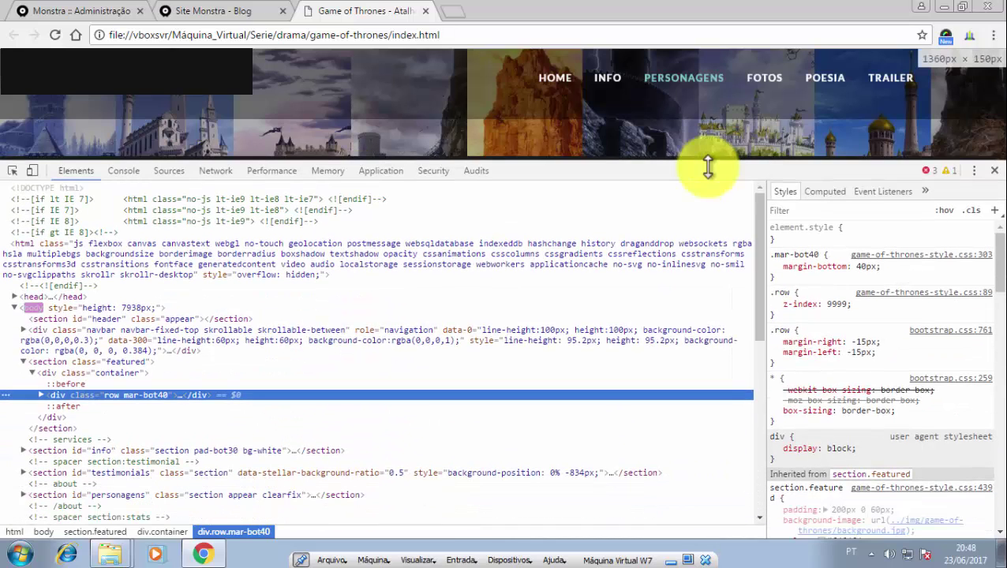
click(995, 170)
Compare the site's Blog page with the Game of Thrones page, and return to Monstra's page administration.
click(243, 9)
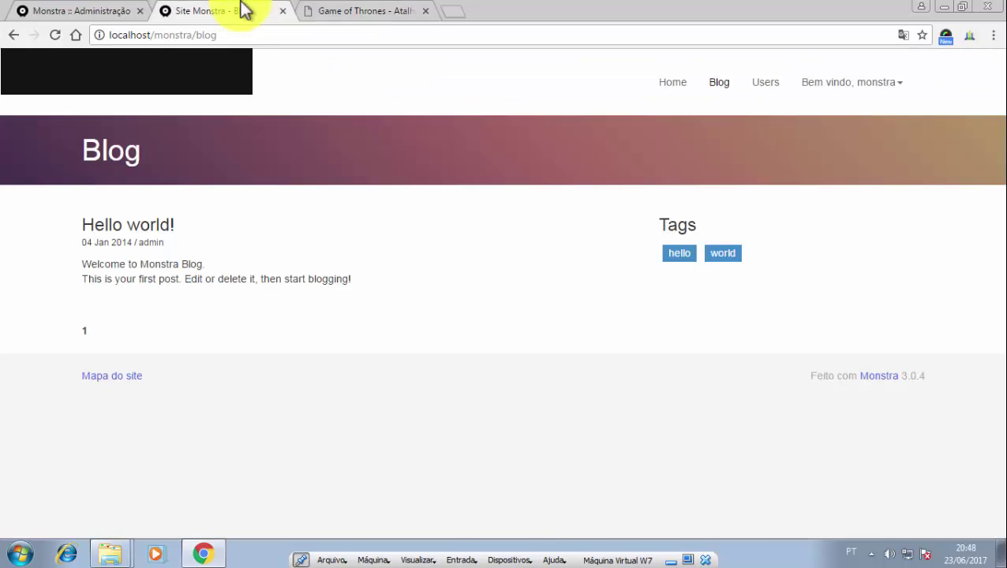
click(352, 10)
click(256, 213)
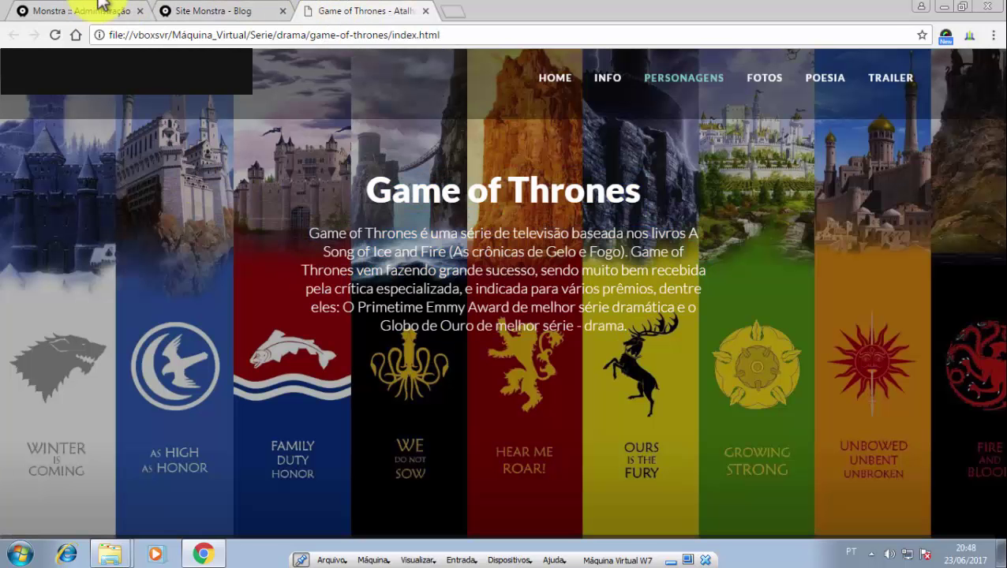
click(87, 11)
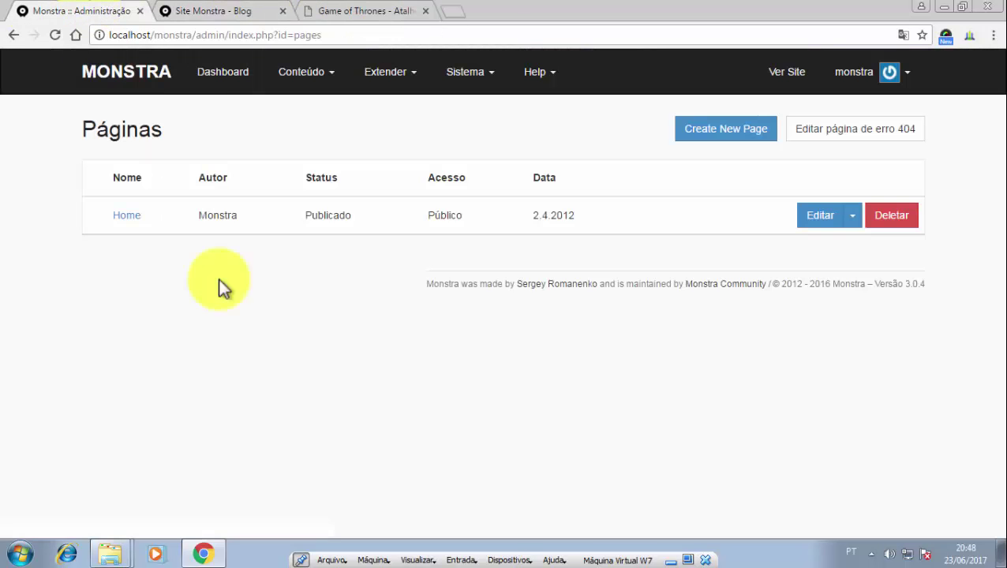
Open the Home page for editing and replace all its default content with an empty <div></div> block.
click(825, 216)
scroll(234, 433, down, 3)
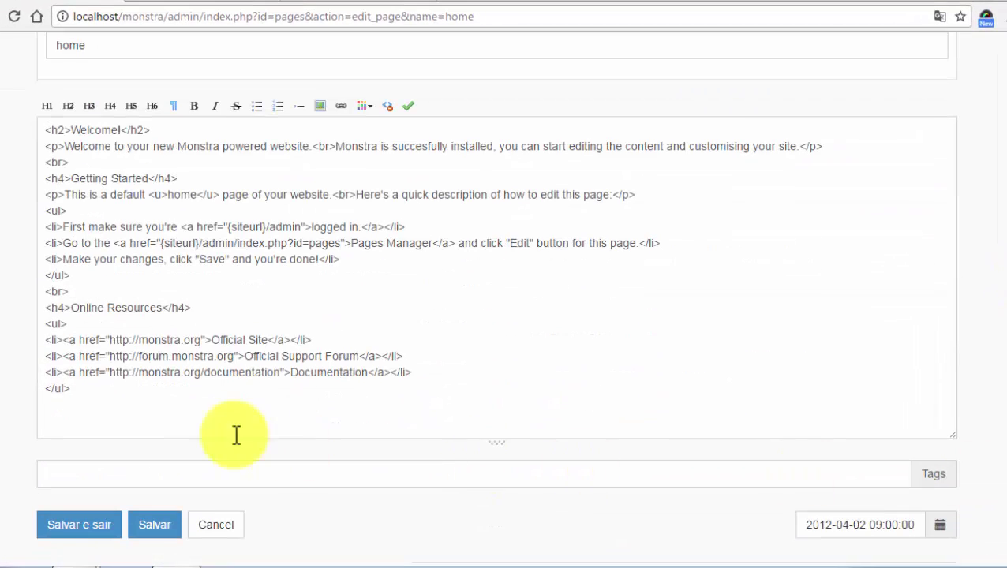
click(178, 405)
key(ctrl+a)
key(Delete)
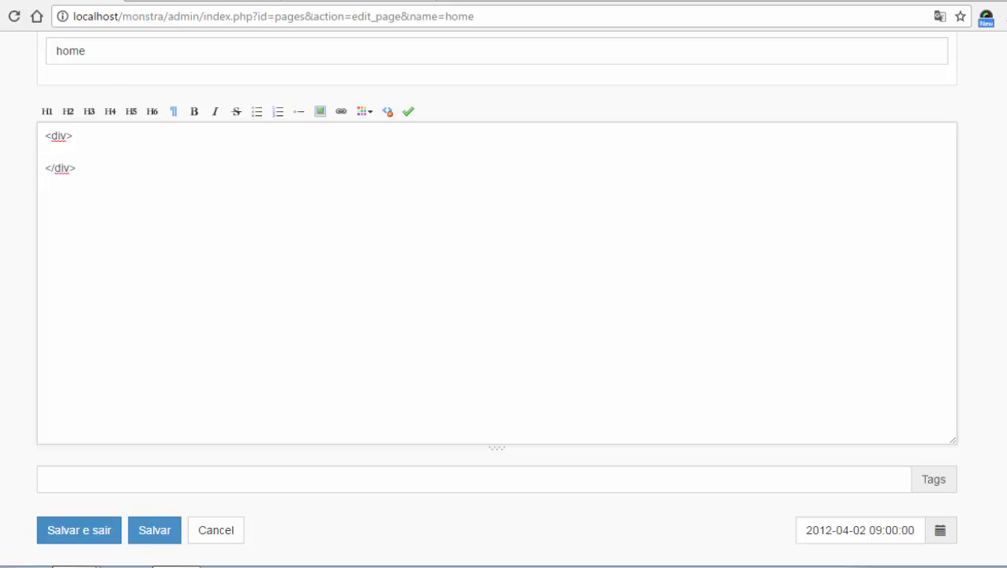
click(83, 153)
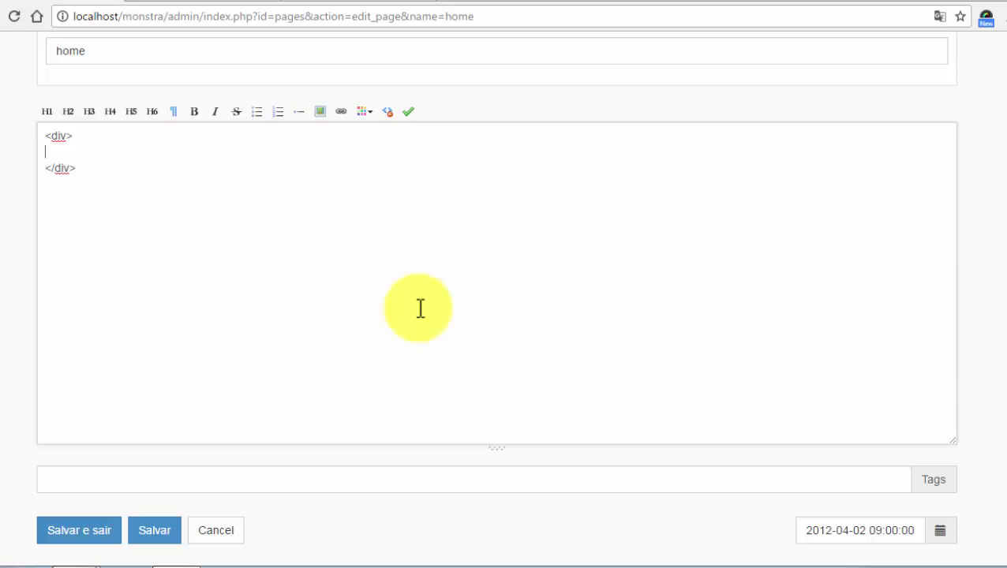
drag(99, 171, 46, 138)
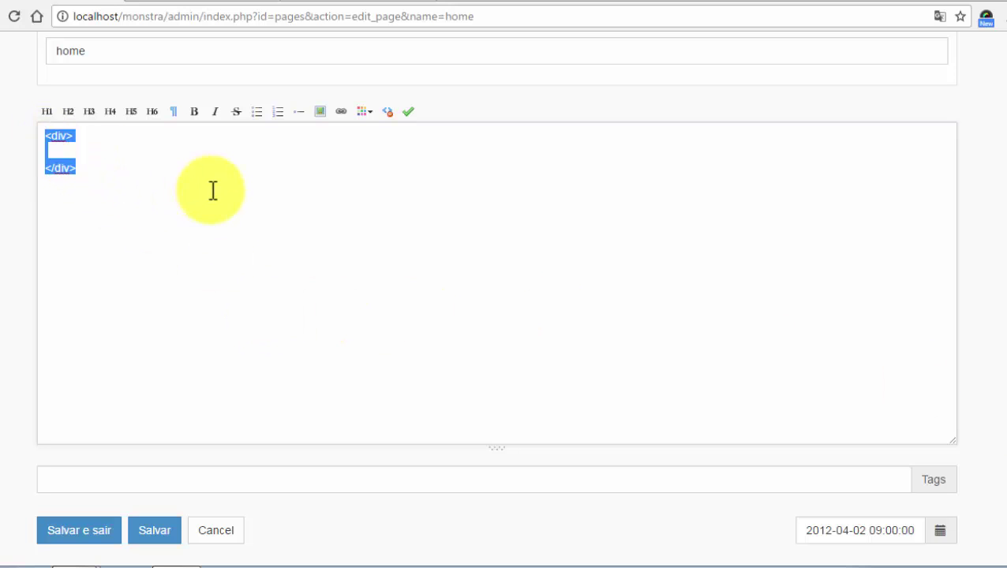
scroll(213, 190, up, 3)
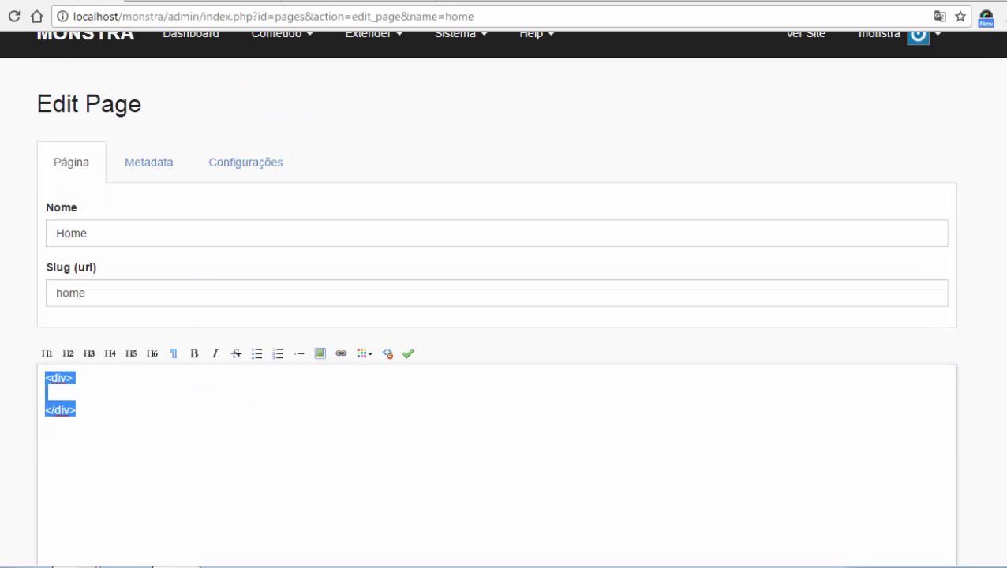
scroll(502, 234, up, 1)
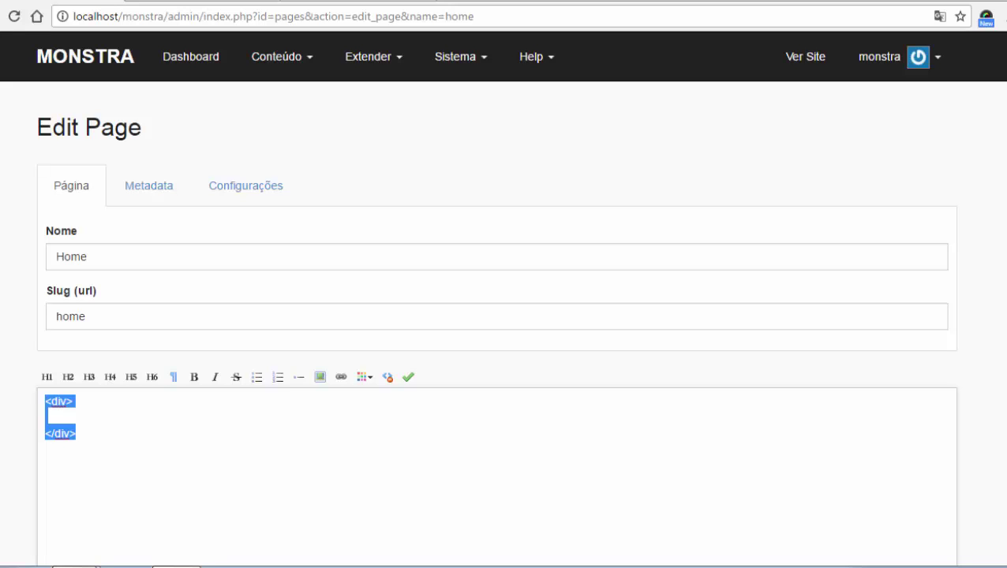
scroll(502, 316, down, 2)
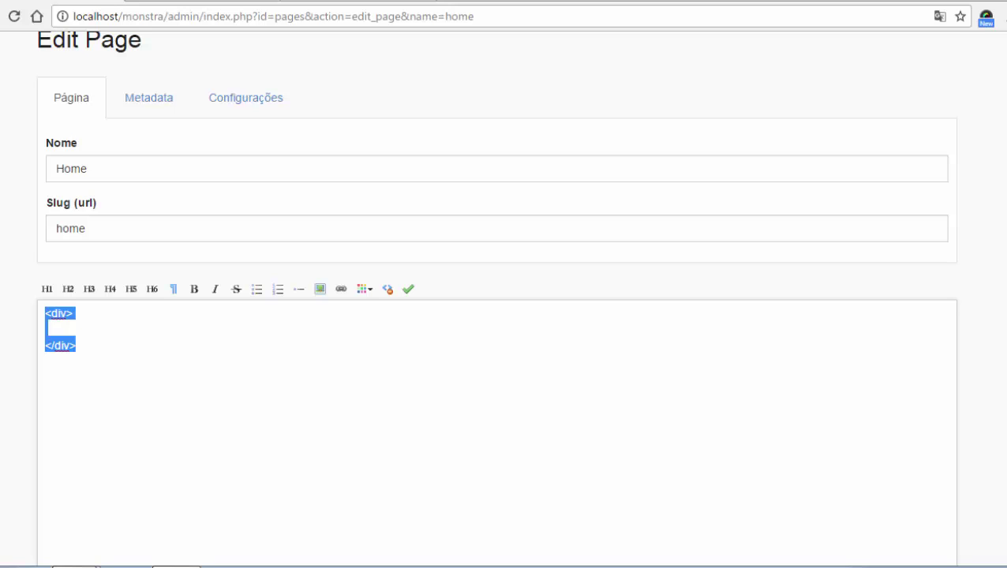
click(157, 353)
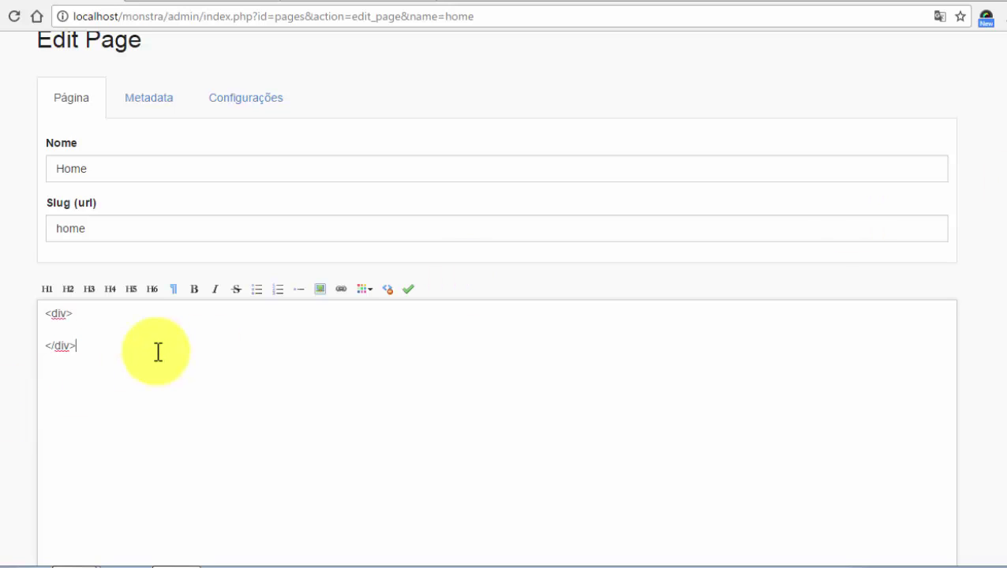
key(ctrl+a)
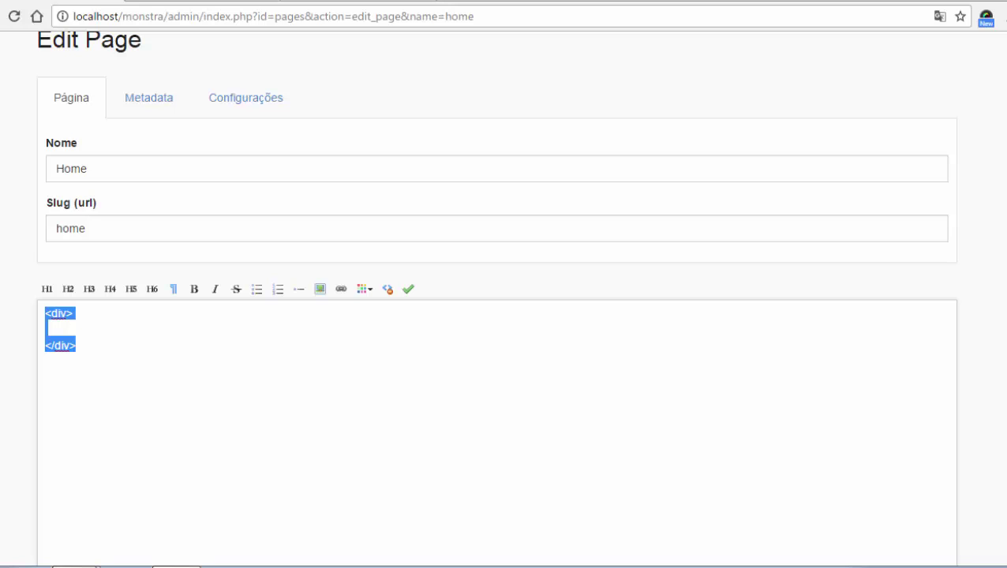
scroll(486, 416, up, 1)
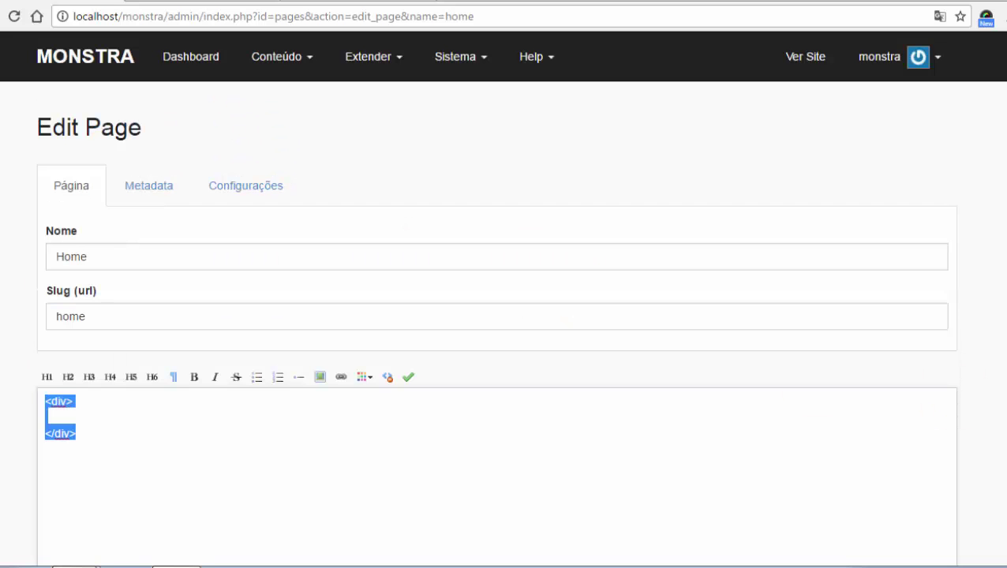
scroll(486, 416, down, 3)
click(237, 254)
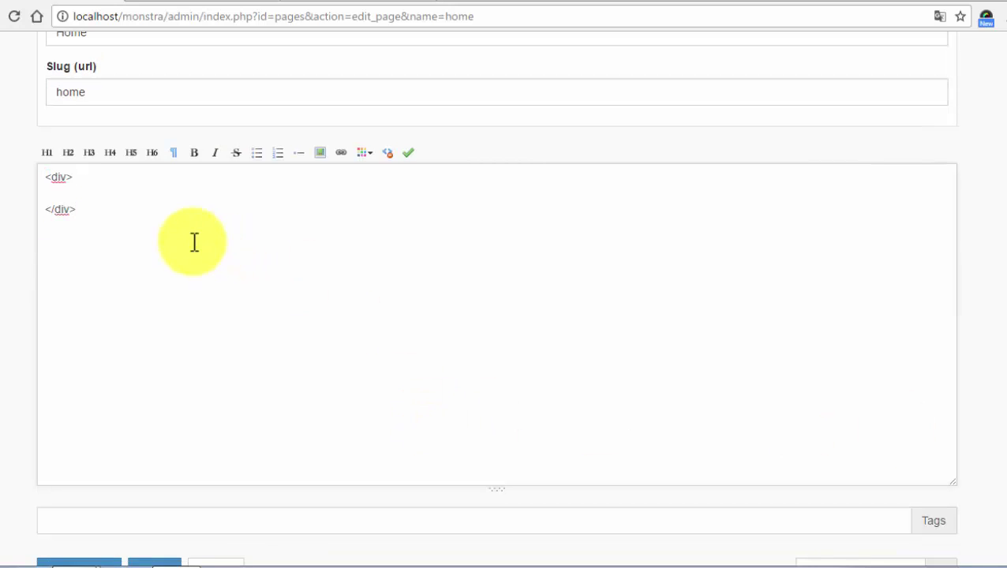
key(ctrl+a)
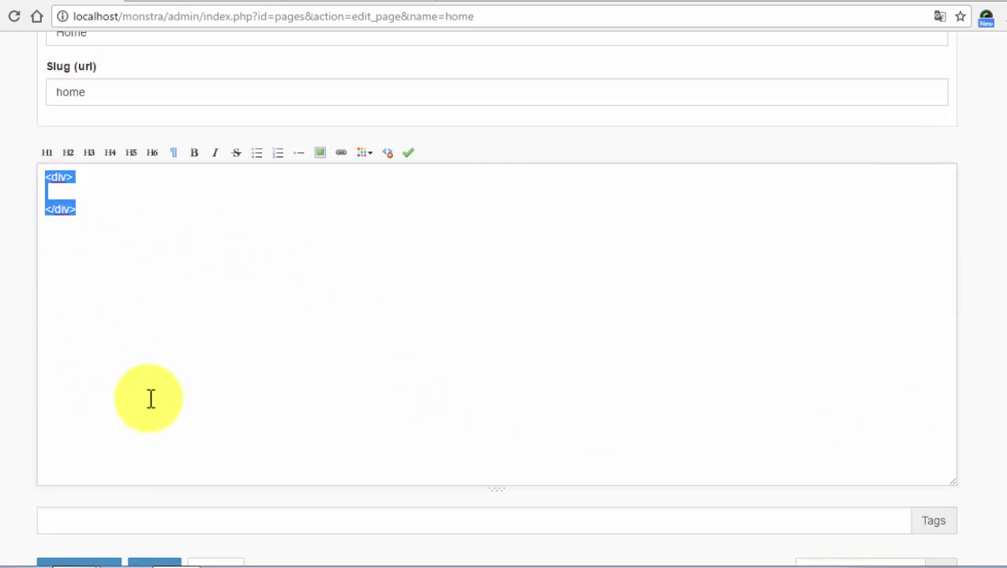
key(Right)
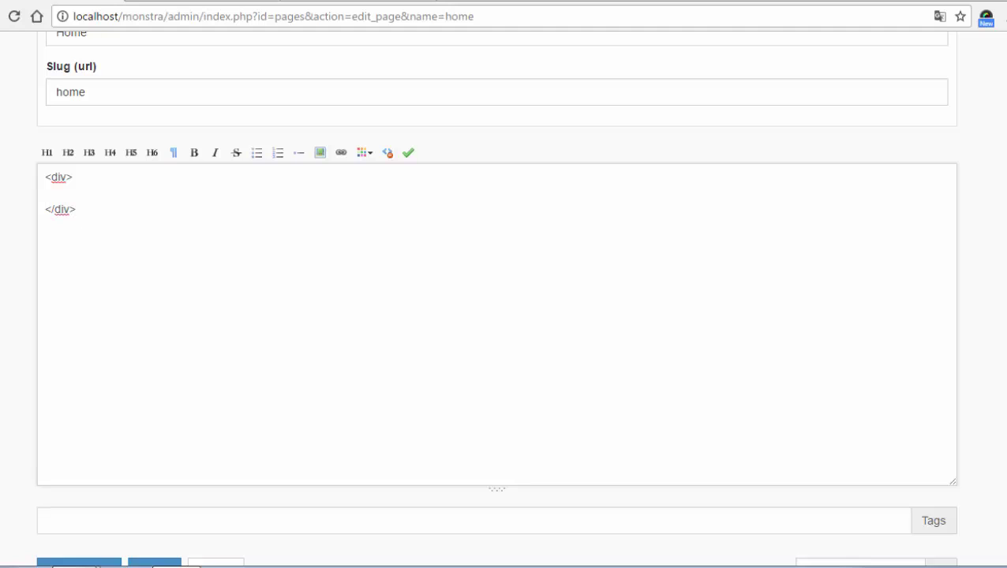
scroll(497, 315, up, 1)
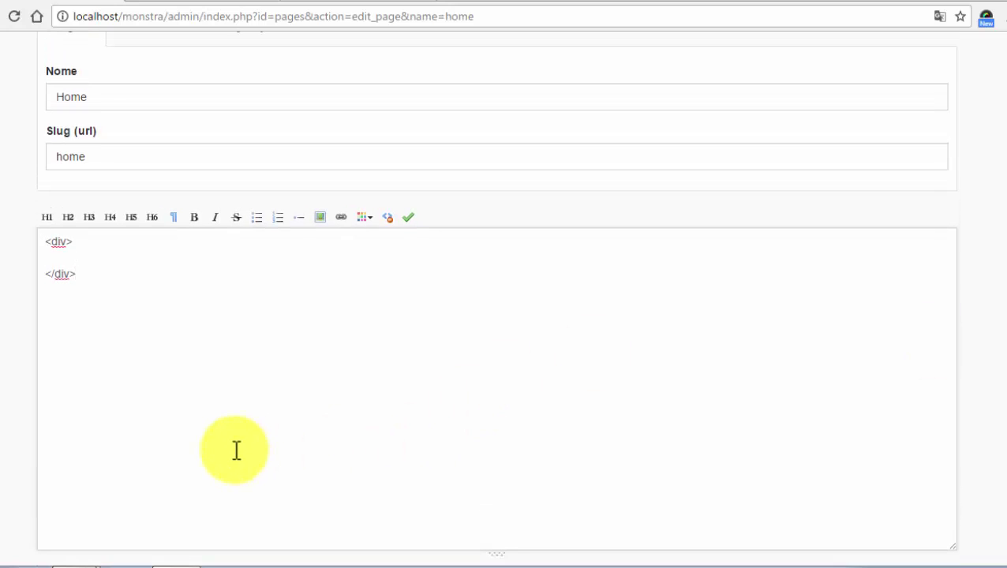
key(Up)
key(Up)
key(Down)
Inspect the "Game of Thrones" heading on the local series page in the developer tools, and return to the Home page editor.
click(228, 3)
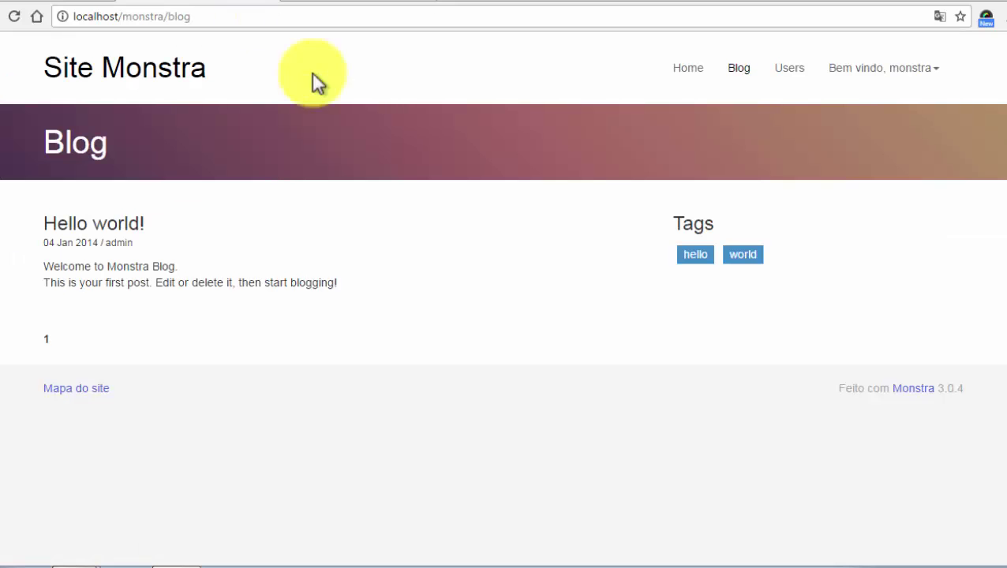
click(395, 2)
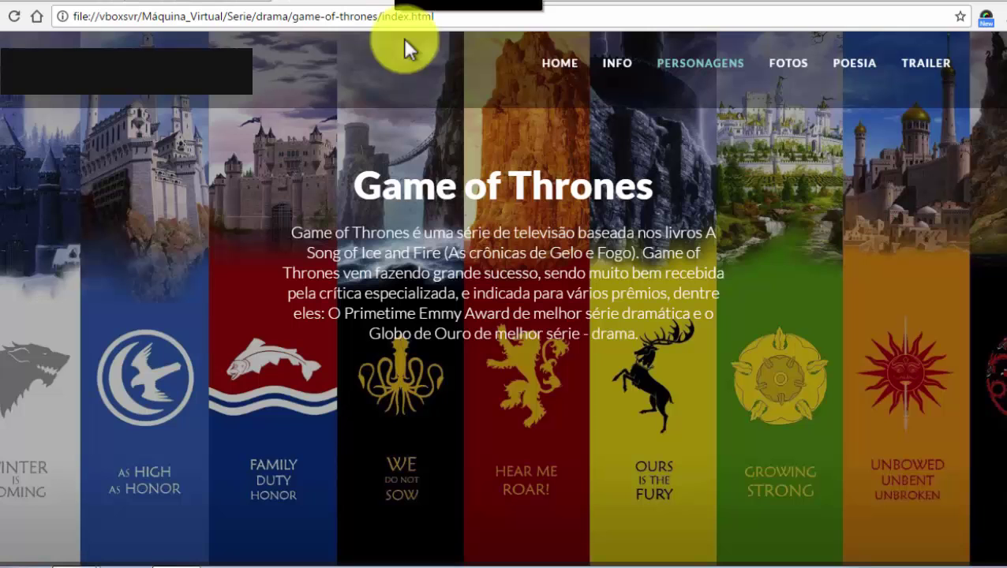
right_click(427, 193)
click(484, 373)
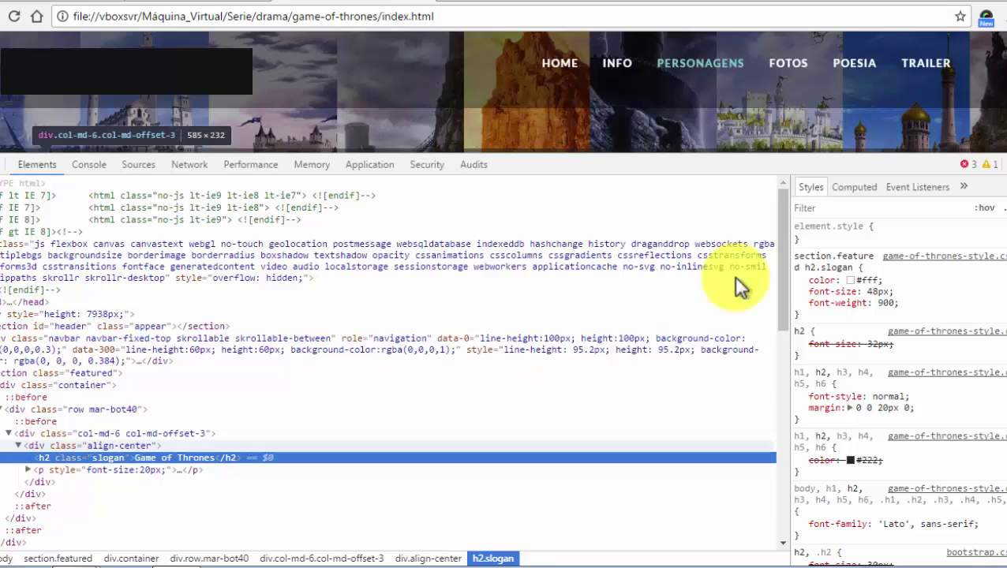
drag(707, 164, 726, 175)
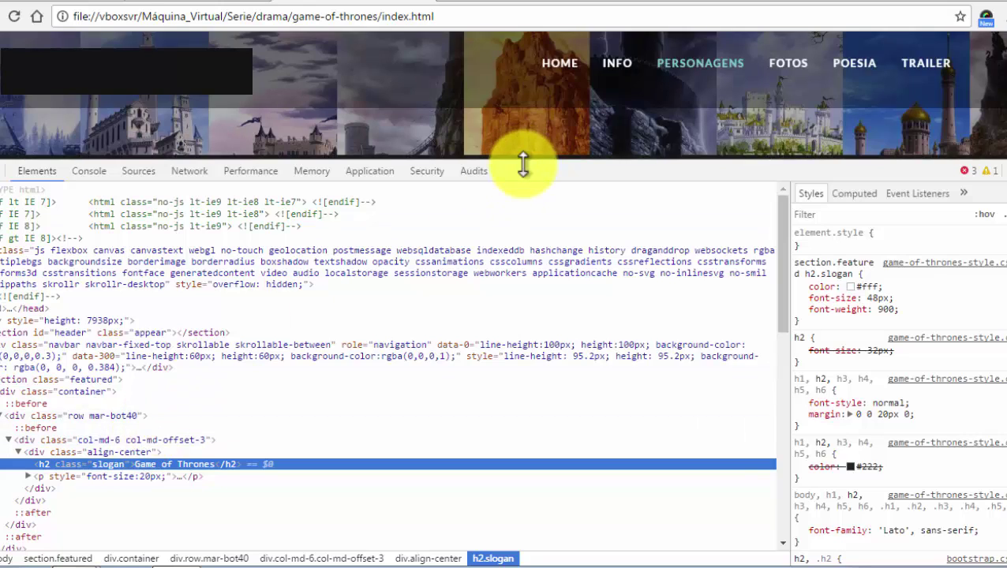
mouse_move(521, 164)
mouse_down()
mouse_move(525, 300)
mouse_move(540, 157)
mouse_up()
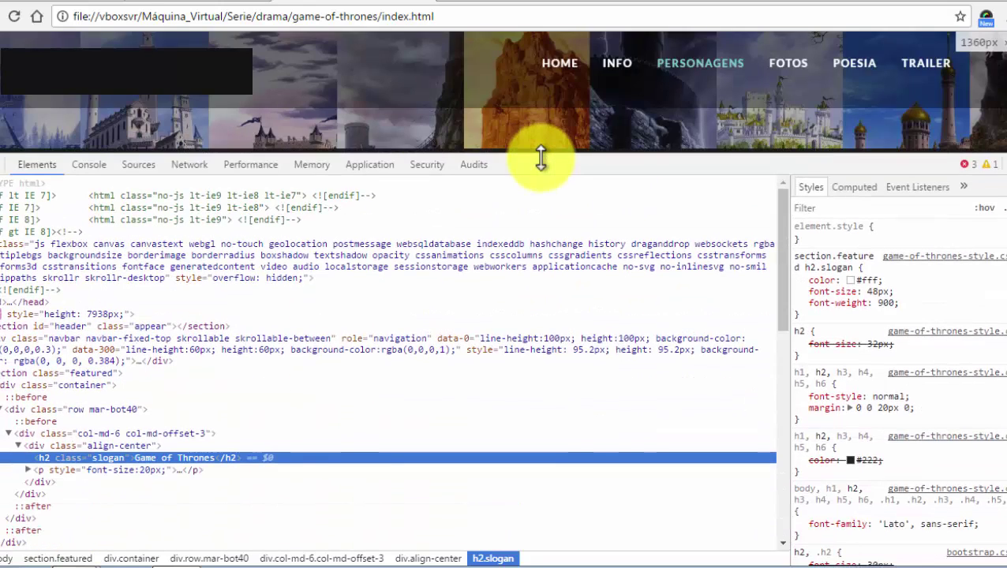
drag(541, 196, 528, 443)
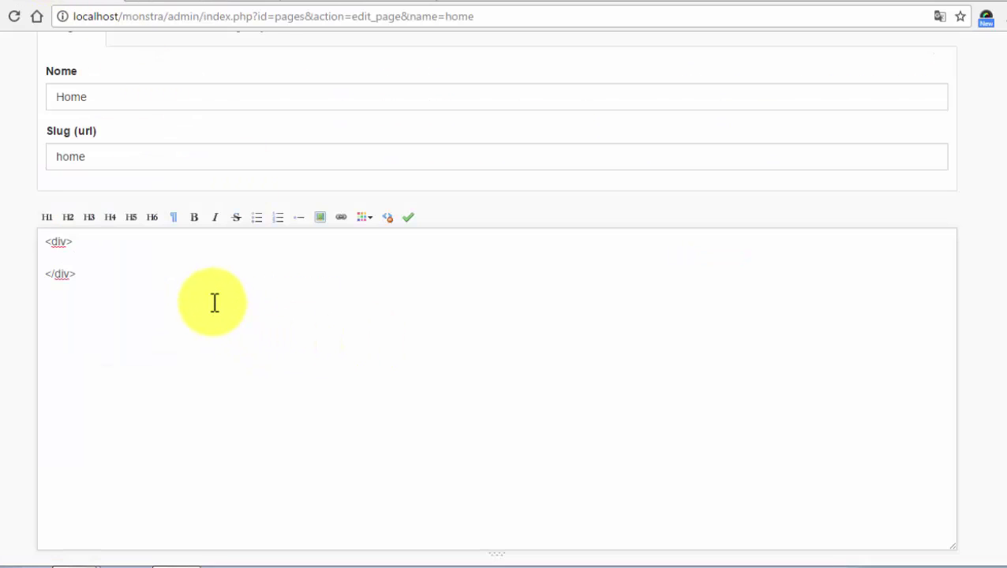
Add the level-one heading <h1>Game of Thrones</h1> inside the Home page's div block.
text(<h1></h1>)
key(Left)
key(Left)
key(Left)
key(Left)
key(Left)
text(Game of Thrones)
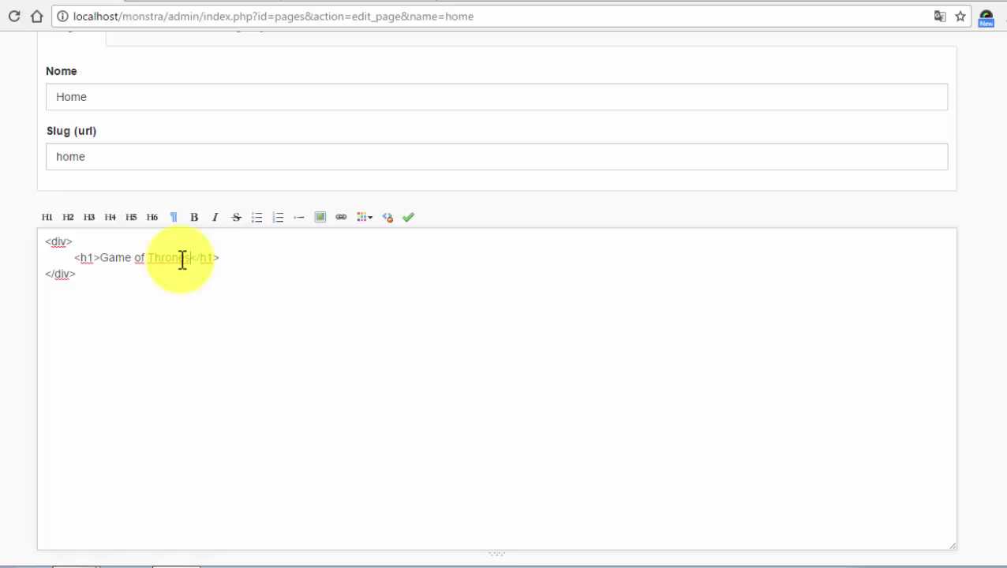
Add an indented <p></p> paragraph below the heading and fill it with the Game of Thrones page's full introductory description.
click(244, 260)
key(Return)
text(<p></p>)
click(47, 273)
key(Tab)
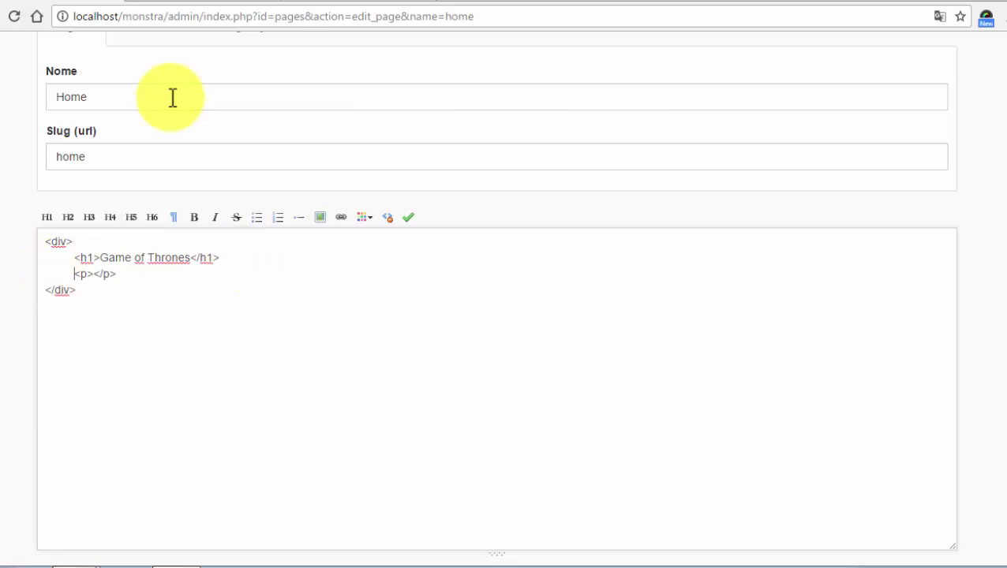
click(97, 276)
text(Game of Thrones é uma série de televisão baseada nos livros A Song of Ice and Fire (As crônicas de Gelo e Fogo). Game of Thrones vem fazendo grande sucesso, sendo muito bem recebida pela crítica especializada, e indicada para vários prêmios, dentre eles: O Primetime Emmy Award de melhor série dramática e o Globo de Ouro de melhor série - drama.)
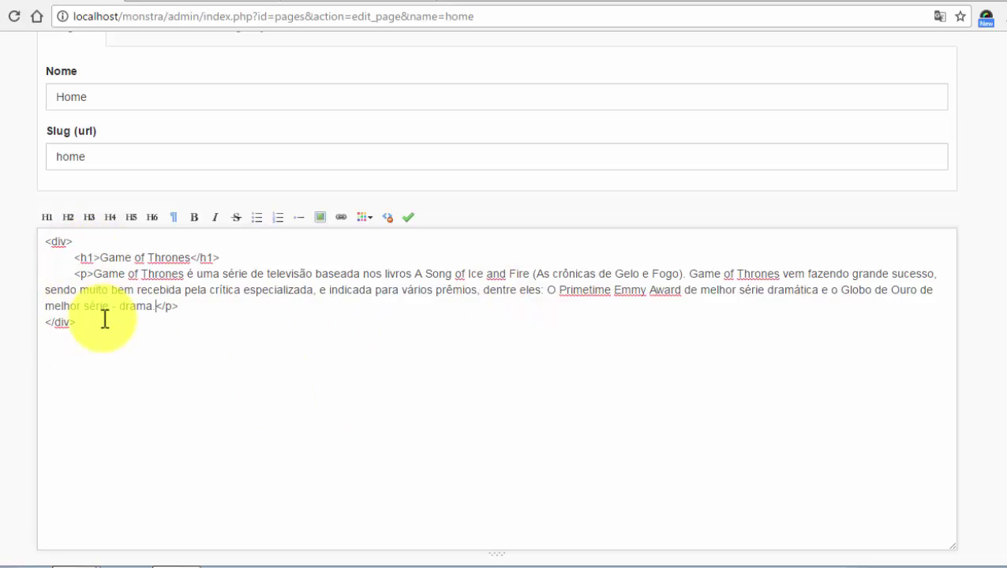
Close the developer tools on the Game of Thrones page, and save the Home page's new content while keeping its editor open.
click(307, 3)
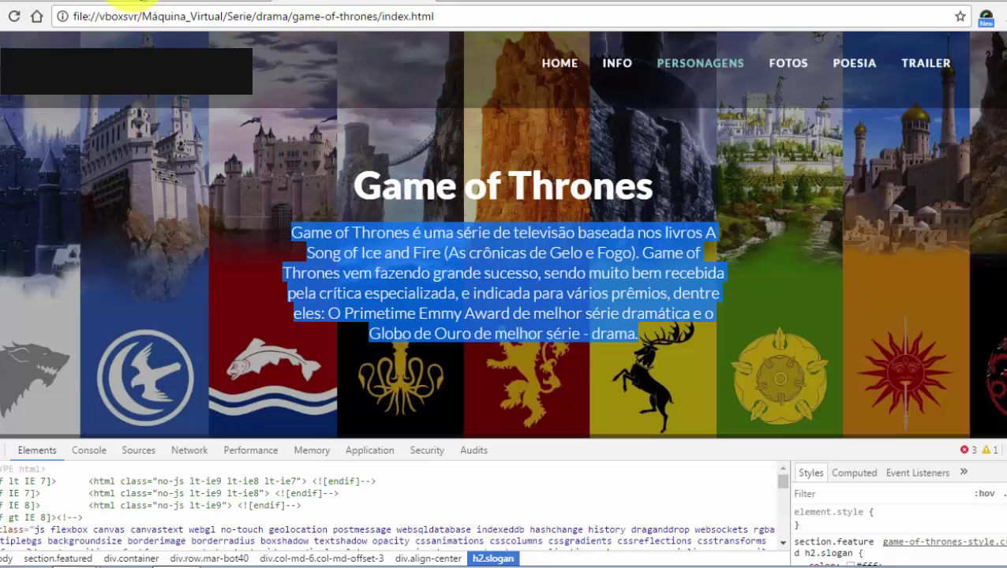
click(993, 451)
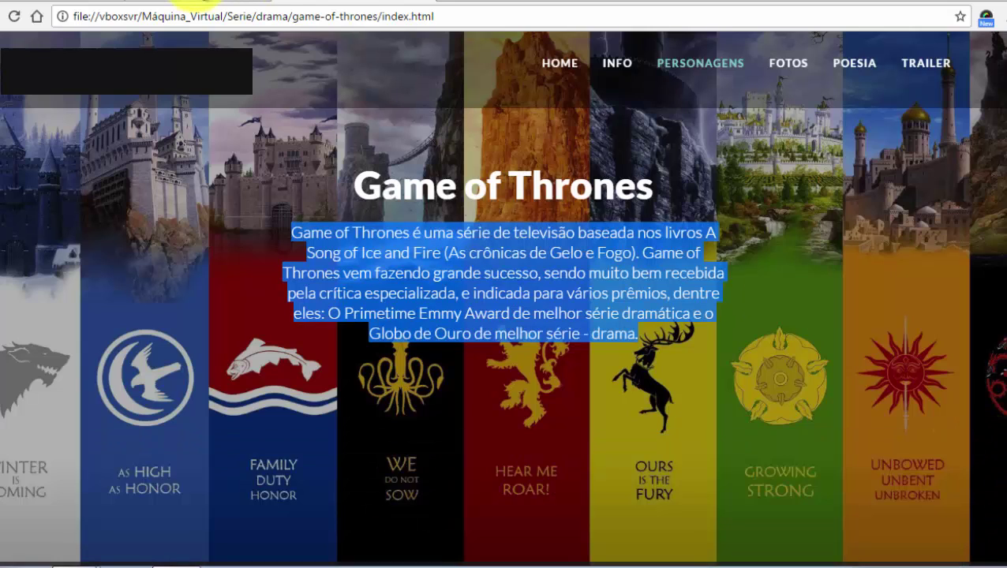
click(247, 6)
click(50, 4)
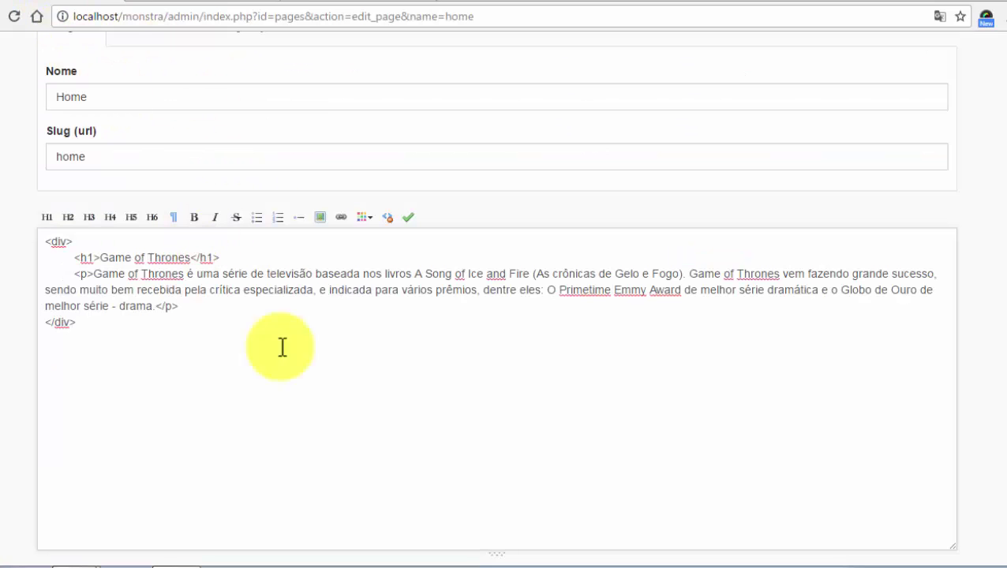
scroll(497, 355, down, 3)
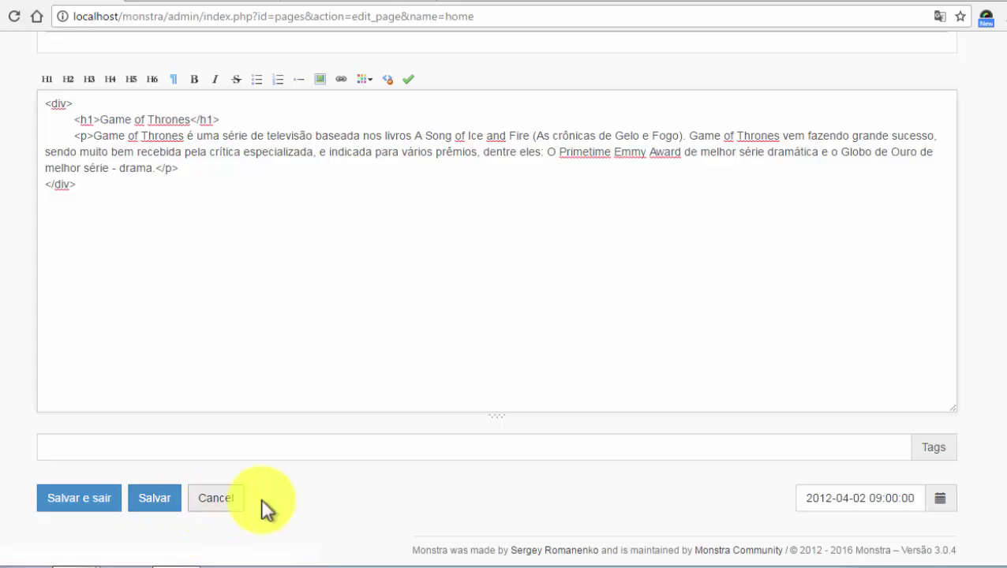
click(162, 504)
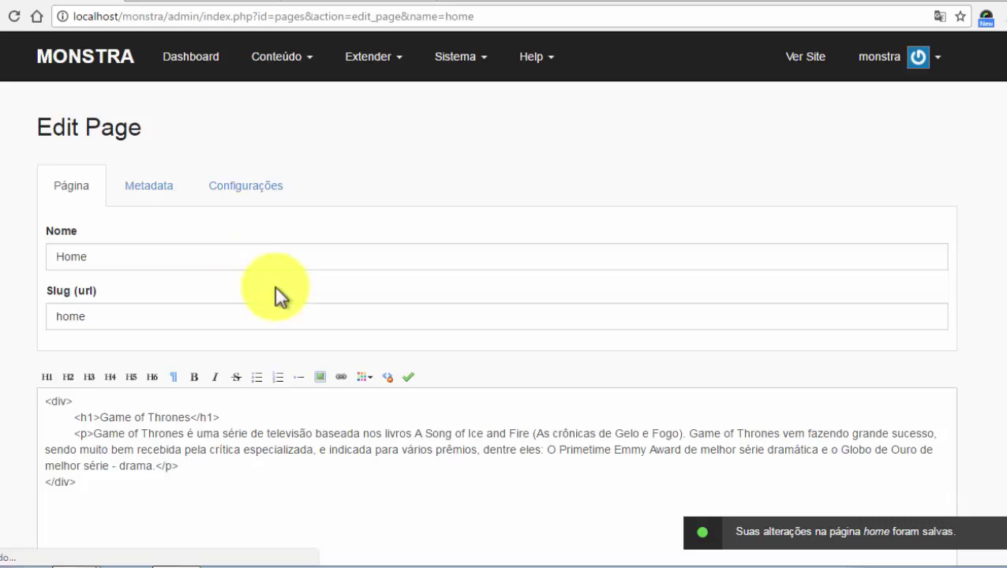
Open the public Monstra site's Home page and examine its new heading and paragraph.
click(183, 3)
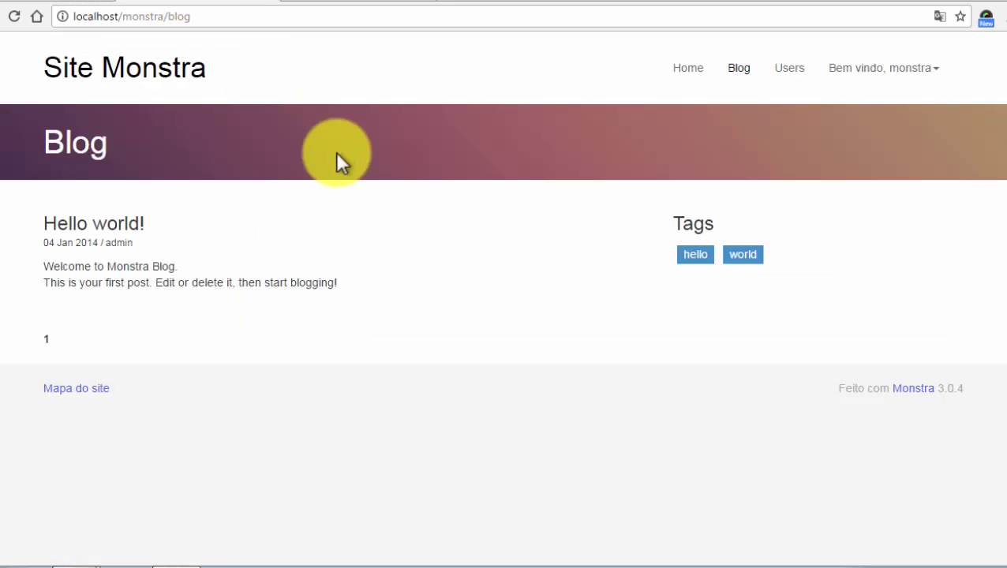
click(142, 79)
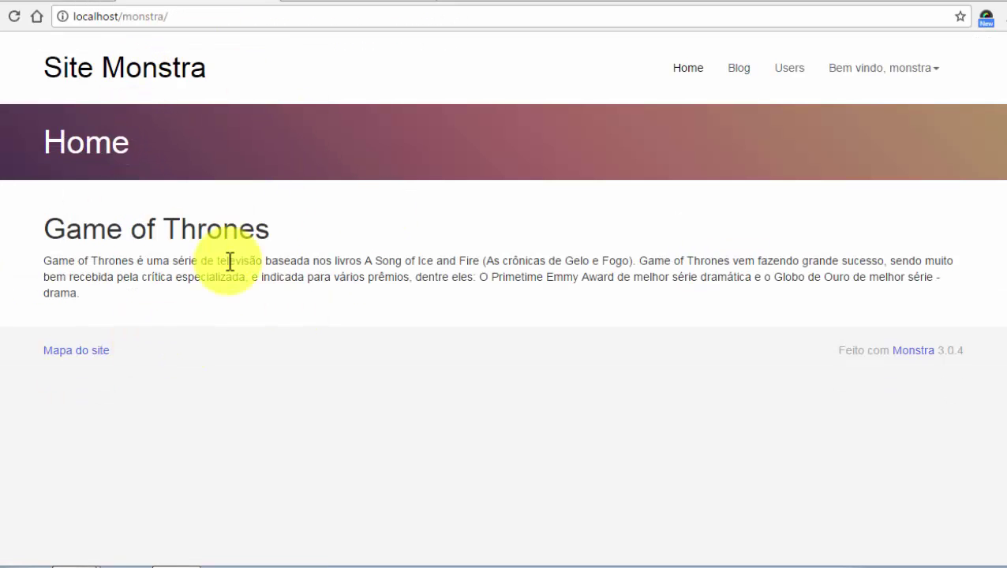
drag(48, 228, 407, 242)
click(130, 278)
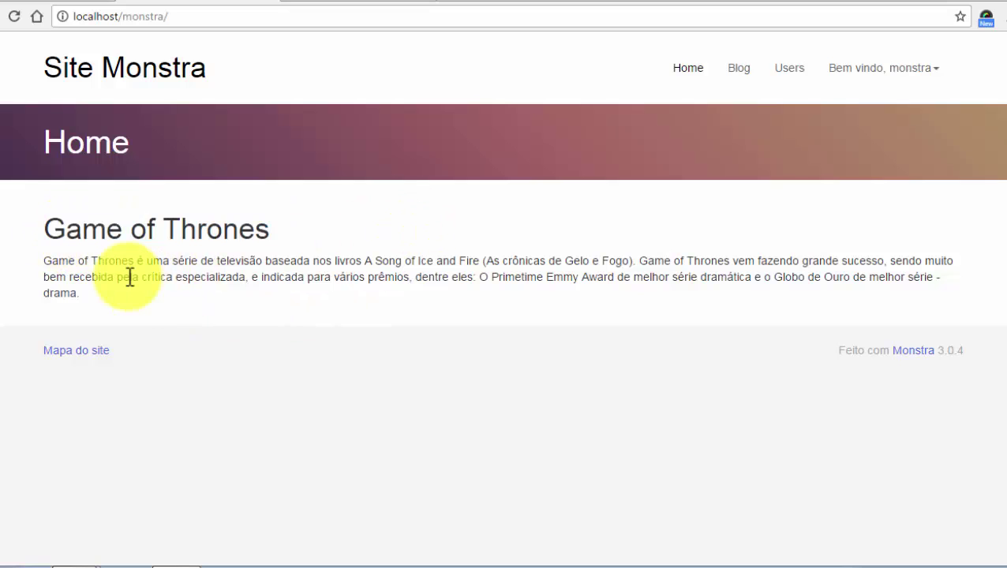
drag(48, 259, 292, 322)
click(330, 299)
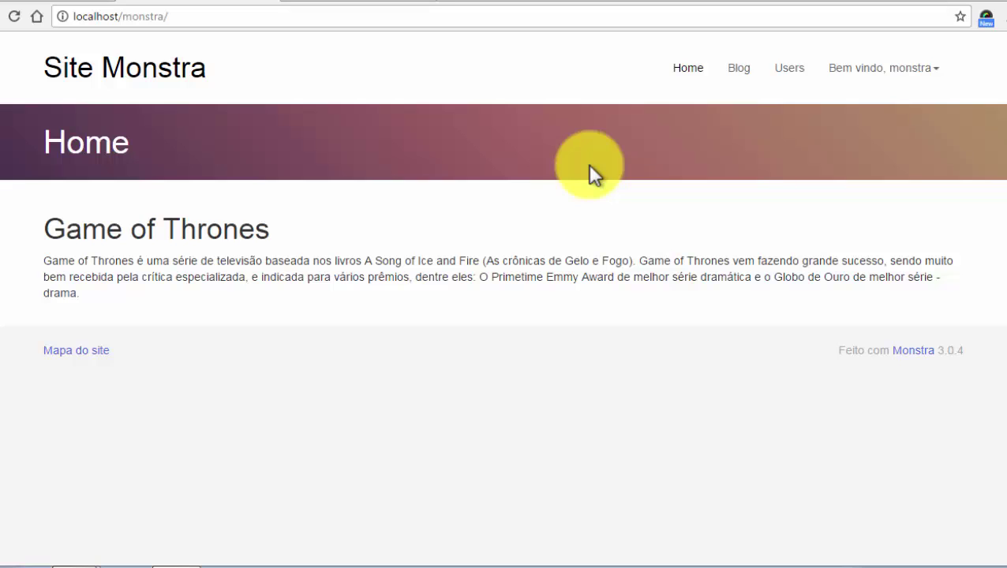
Compare the text layout of the Game of Thrones page with the site's Home page, and return to the Home page editor.
click(51, 4)
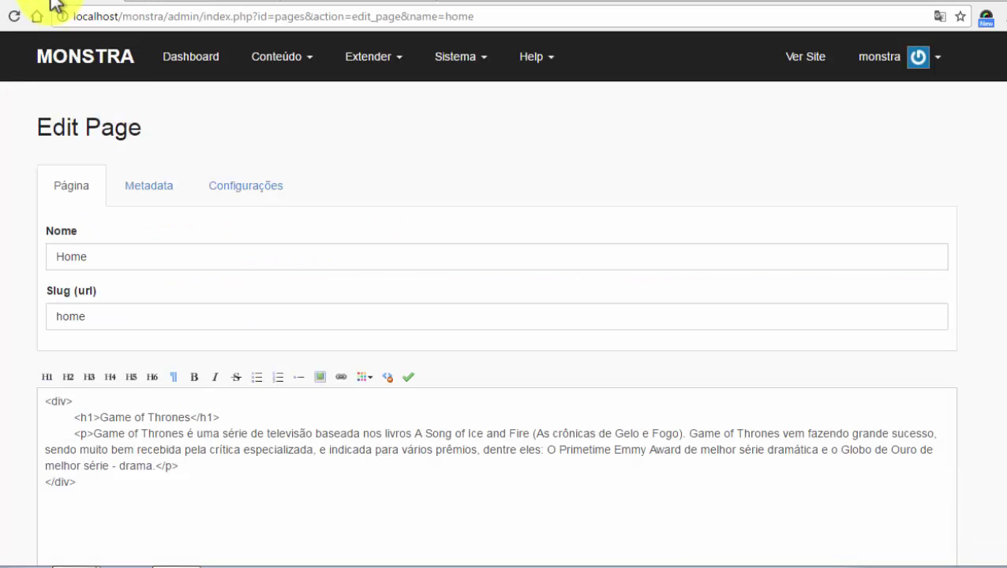
click(251, 3)
click(300, 4)
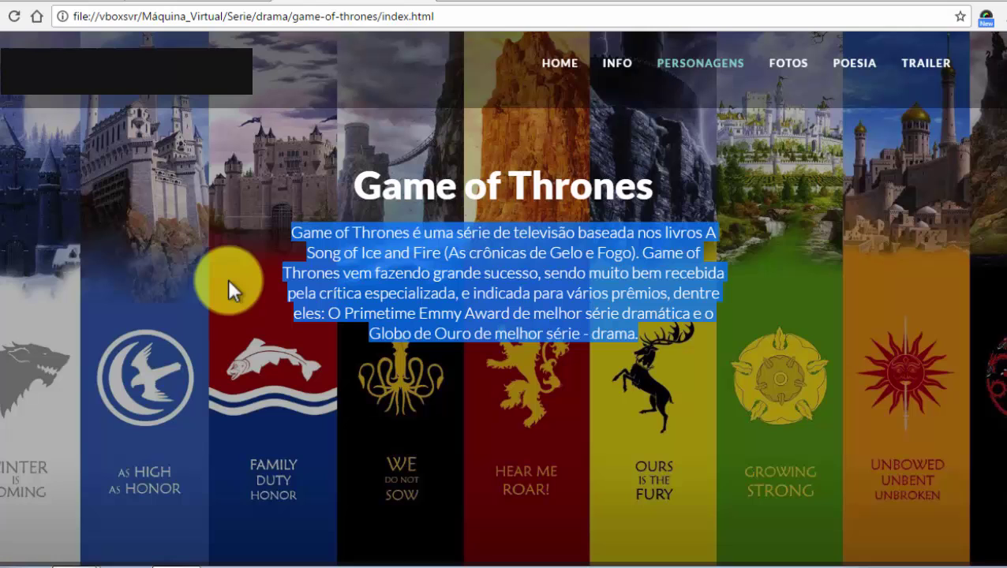
click(183, 4)
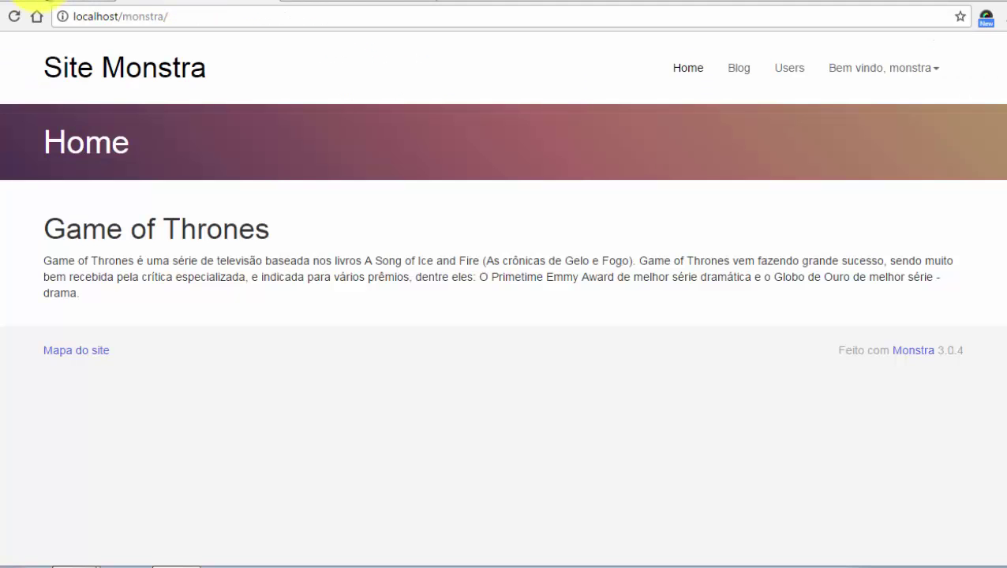
click(32, 3)
Add the attribute class="text-center" to the Home page's opening div tag.
scroll(229, 300, down, 2)
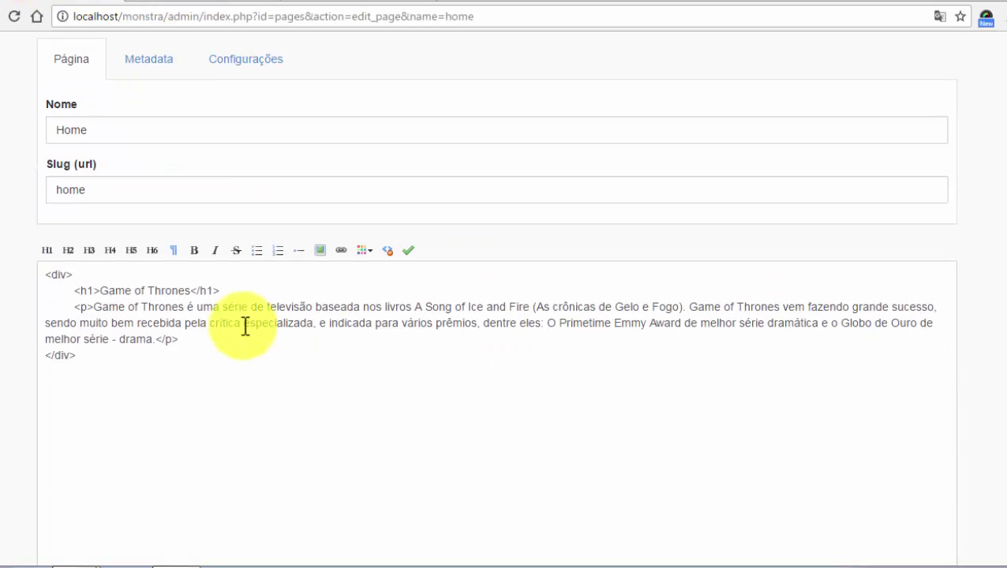
click(70, 278)
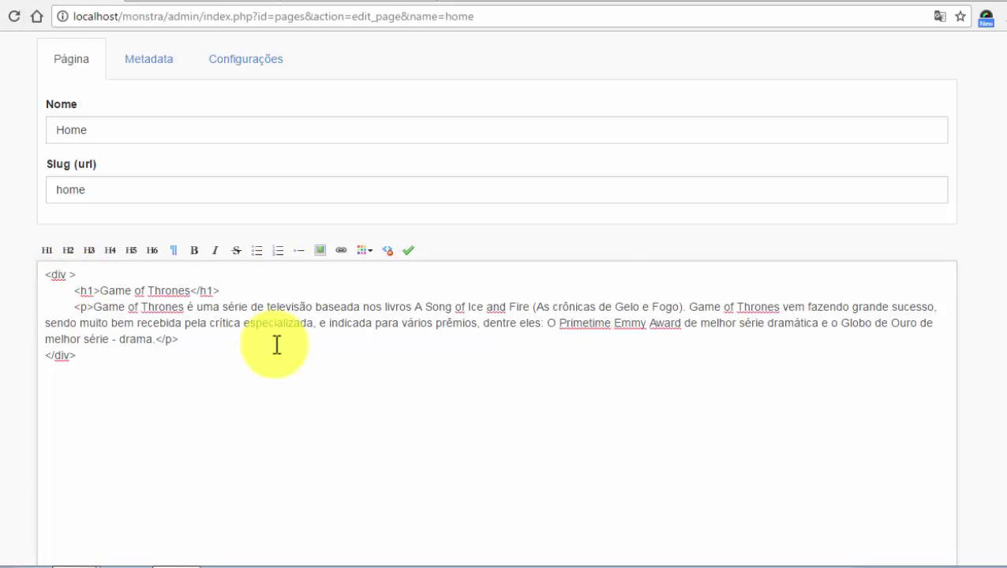
text(class=)
text("")
text(text)
text(-center)
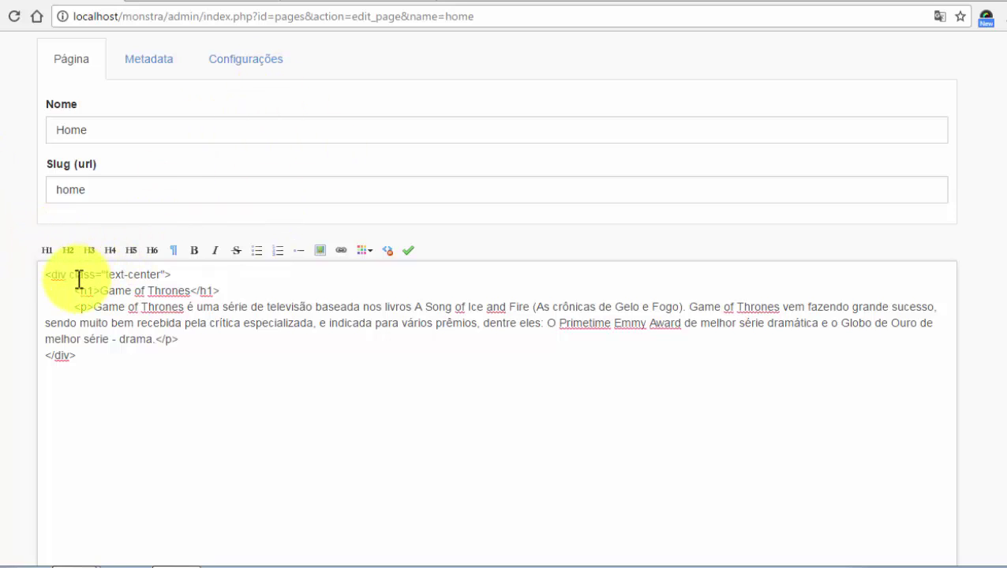
Save the Home page with its text-center div while keeping the editor open.
drag(69, 276, 944, 274)
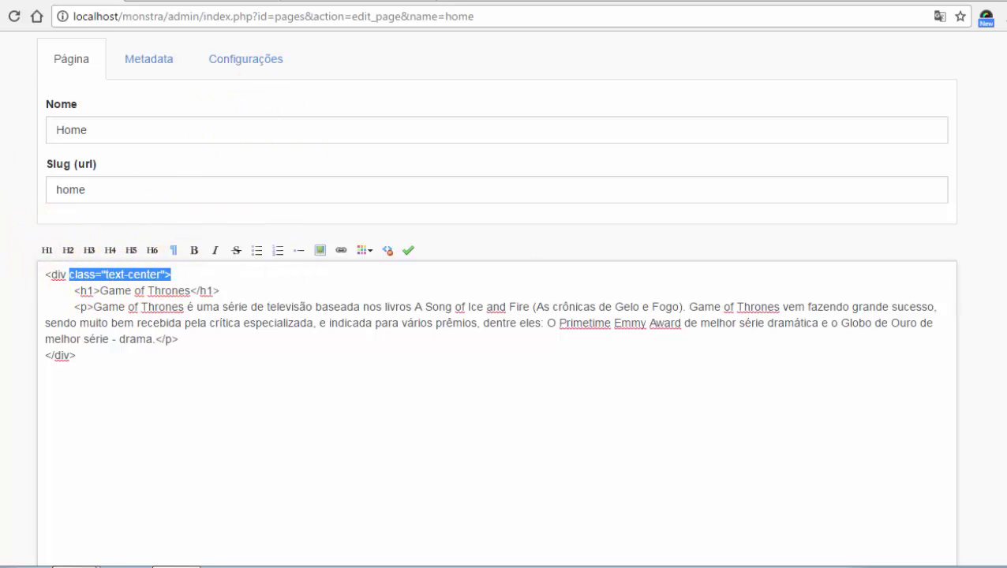
scroll(505, 316, down, 1)
scroll(376, 543, down, 1)
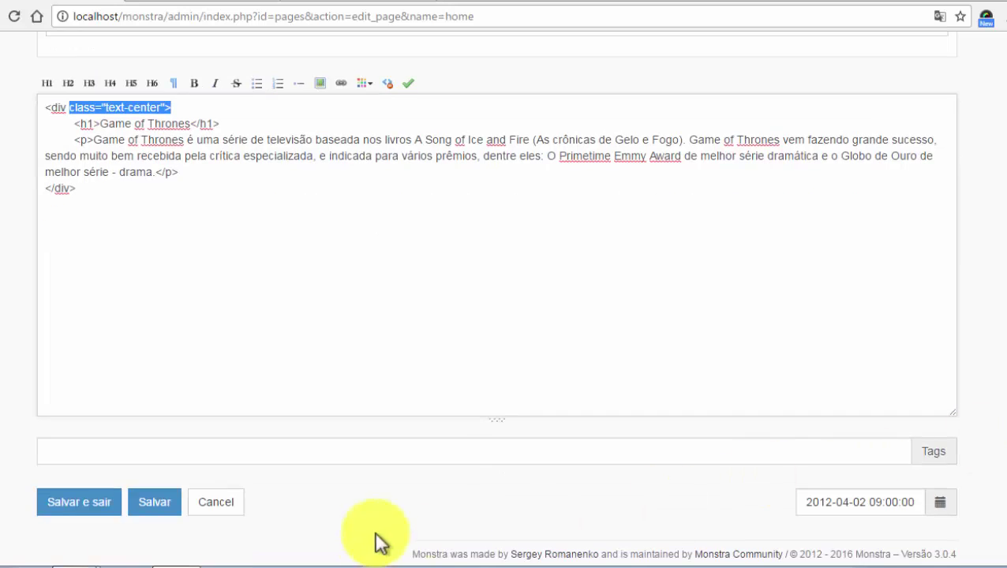
click(162, 511)
Reload the public site's Home page and examine the alignment of its heading and paragraph.
click(201, 2)
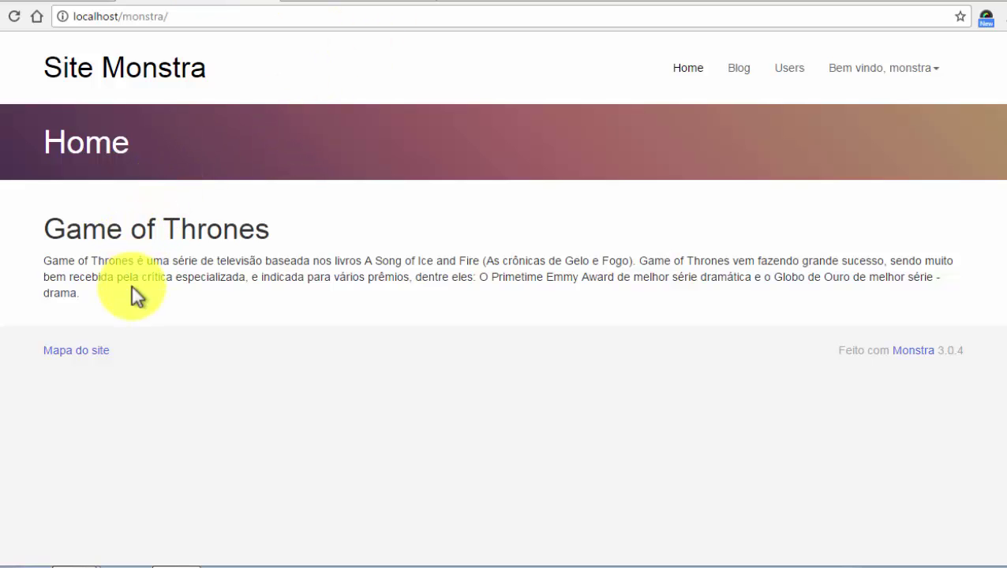
drag(135, 290, 8, 243)
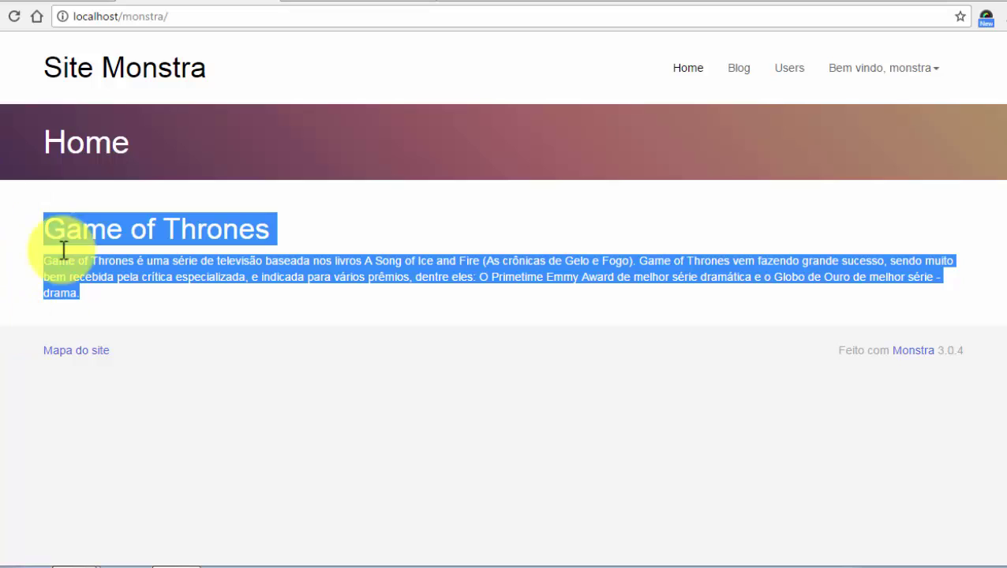
click(16, 283)
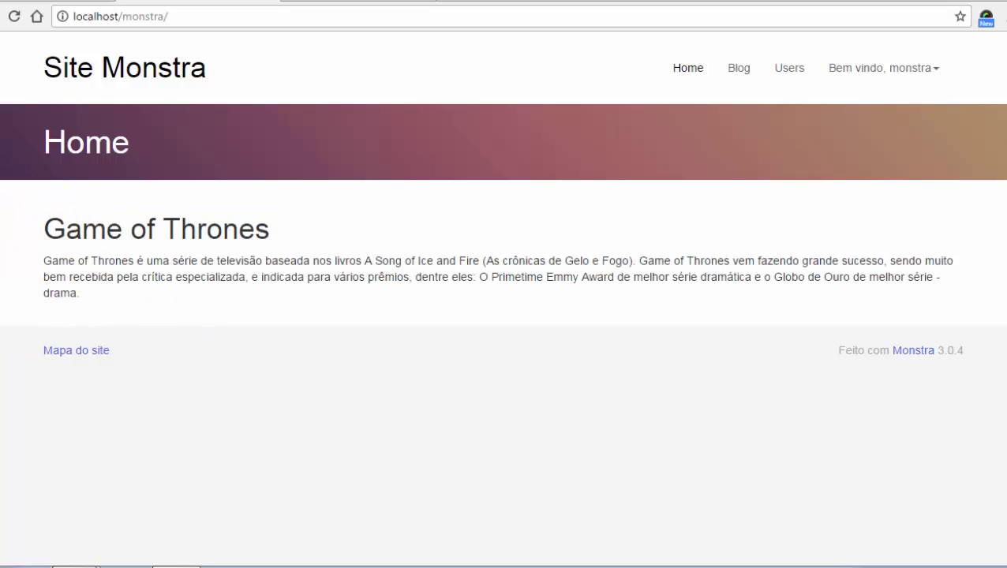
key(F5)
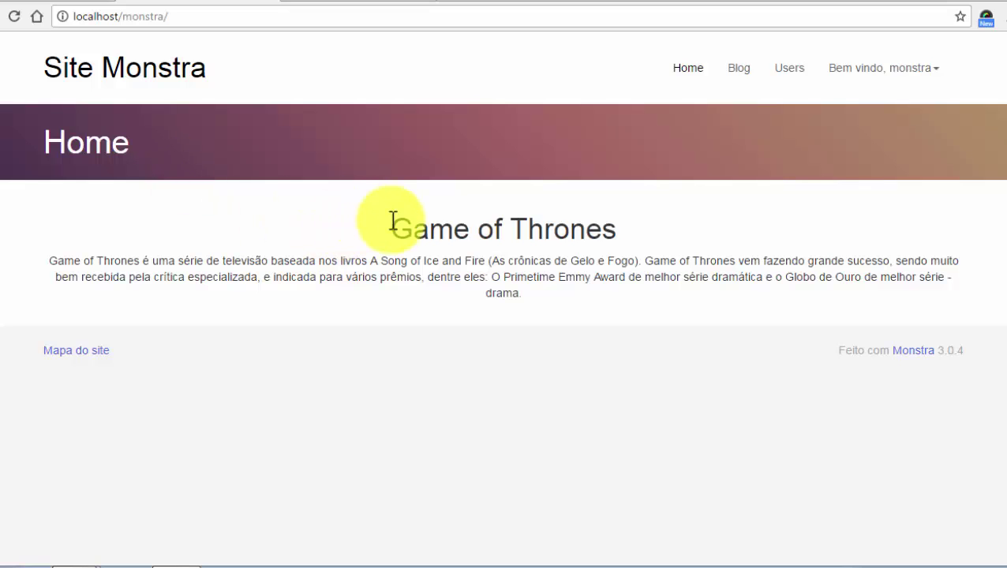
drag(391, 226, 370, 231)
click(561, 295)
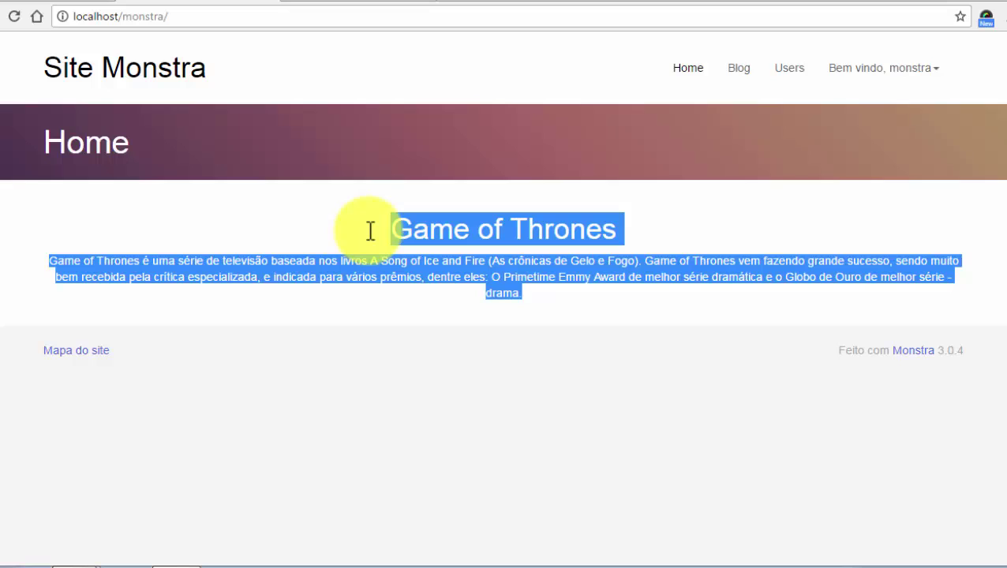
click(11, 9)
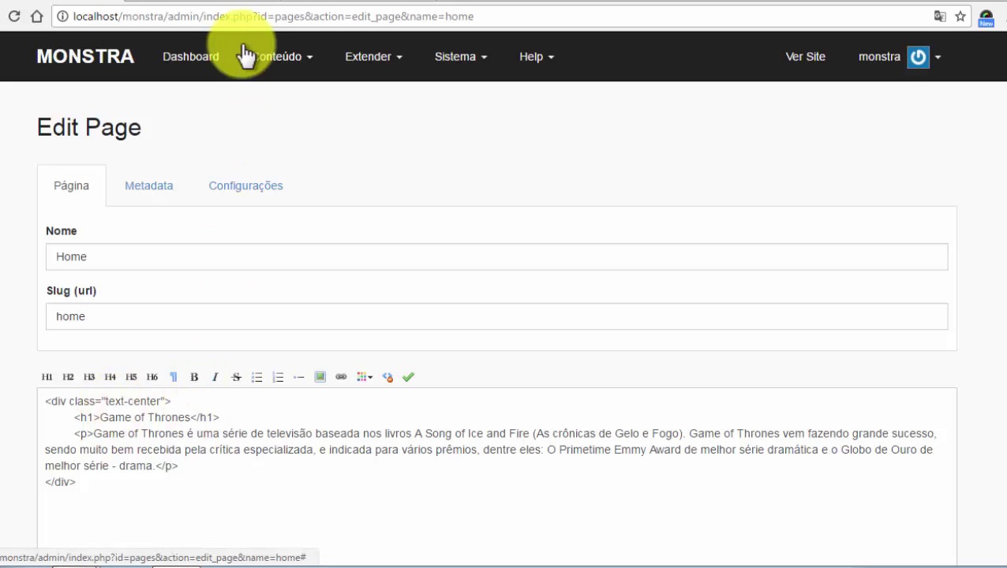
click(211, 3)
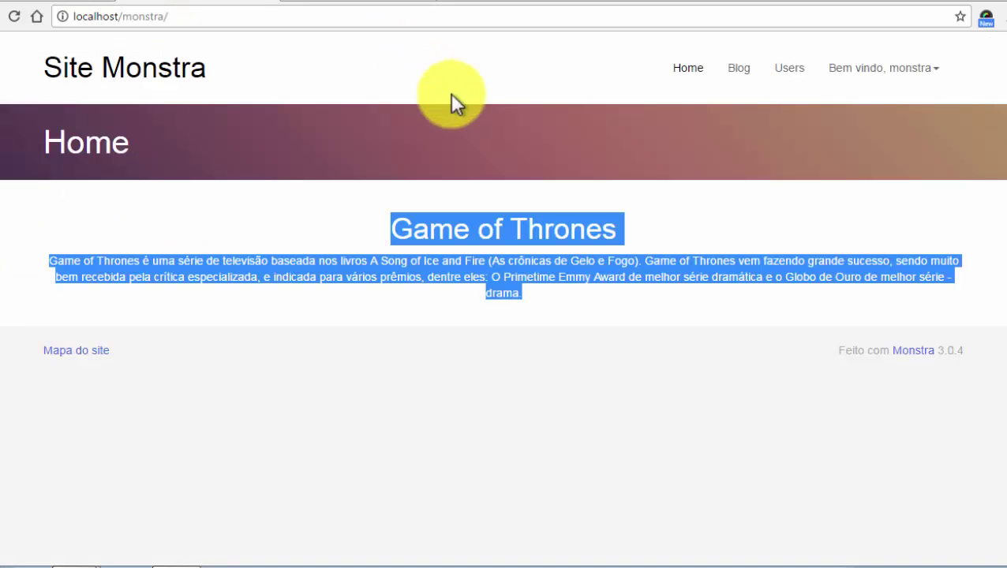
click(477, 211)
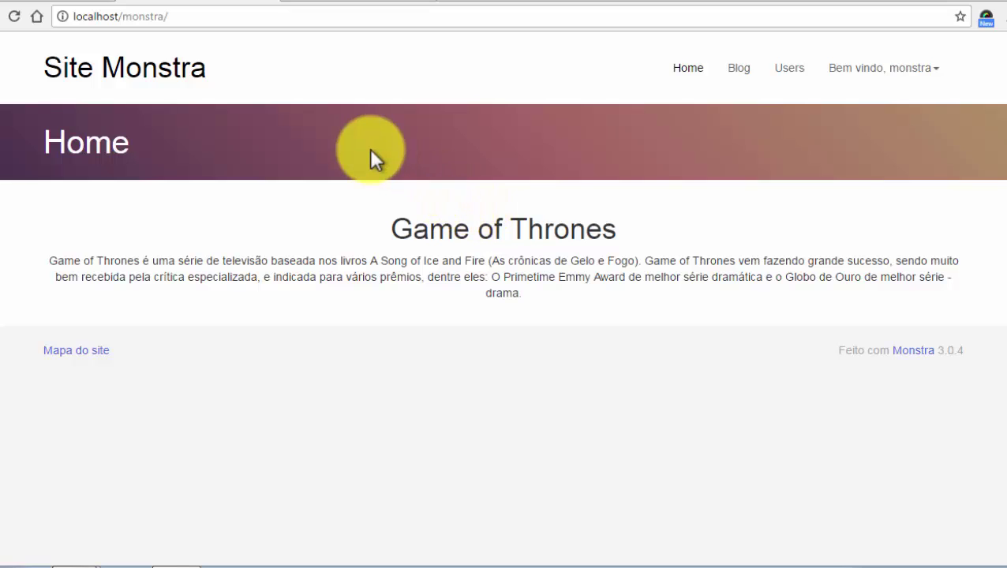
In the Home page editor, enclose the div between two <section> tags and indent the div block one level.
click(79, 2)
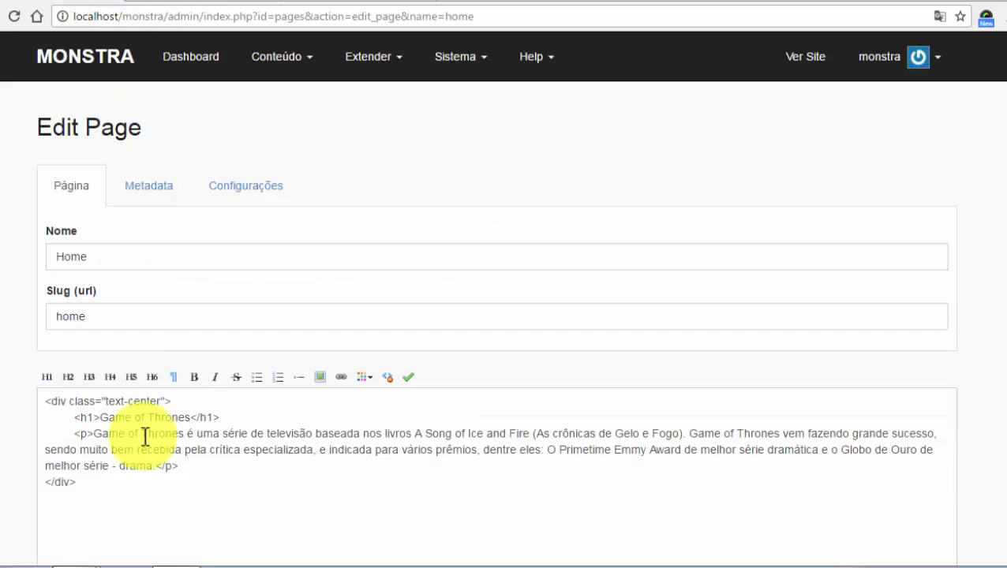
click(45, 403)
key(Return)
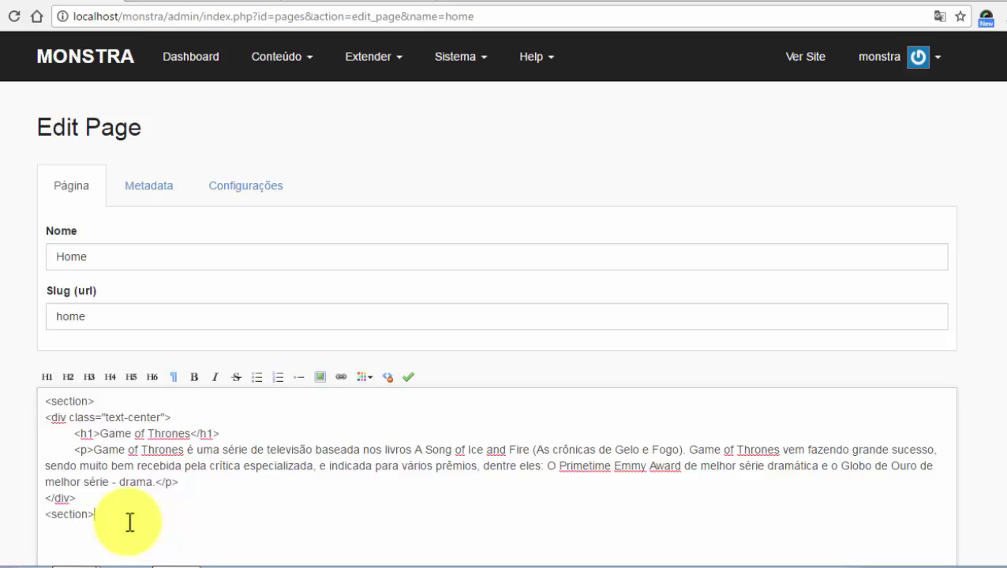
drag(45, 418, 95, 491)
key(Tab)
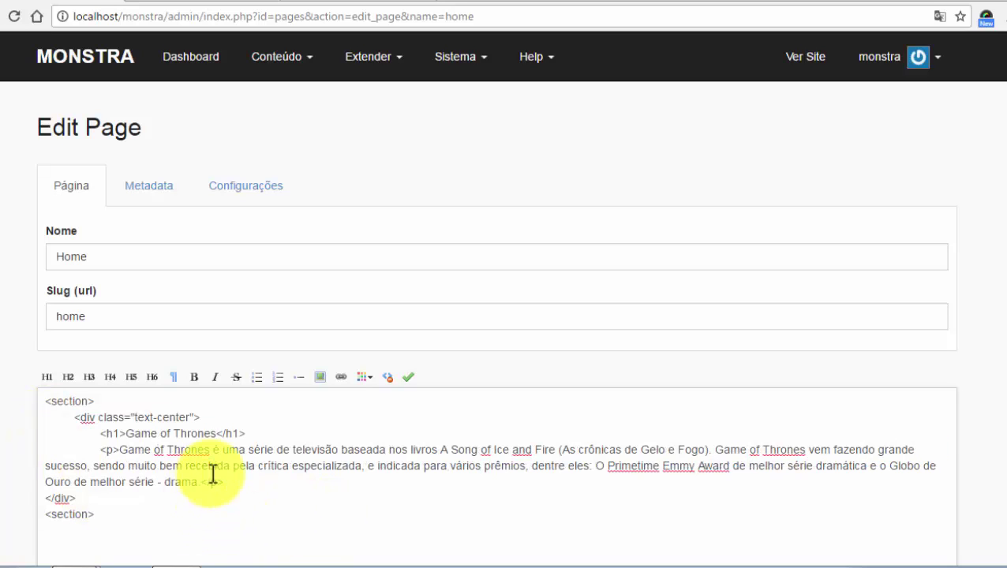
click(43, 498)
key(Tab)
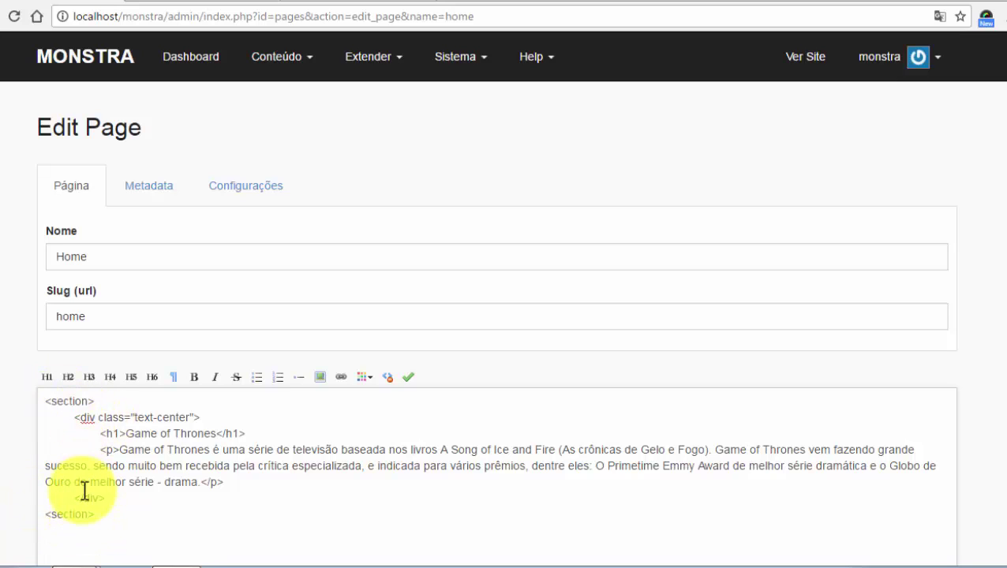
double_click(80, 402)
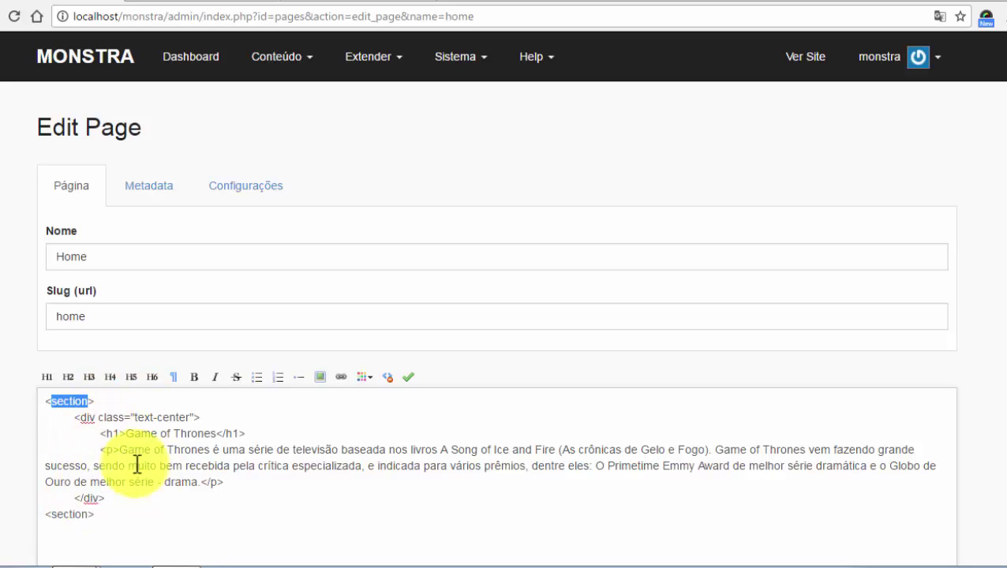
click(92, 401)
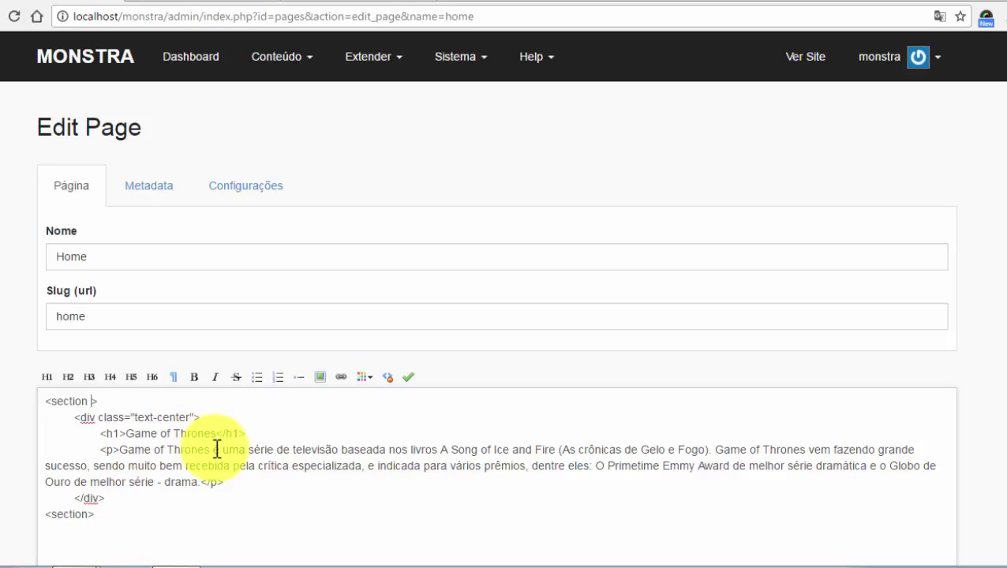
key(BackSpace)
Save the Home page's section markup and leave the editor for the page list.
scroll(921, 377, down, 2)
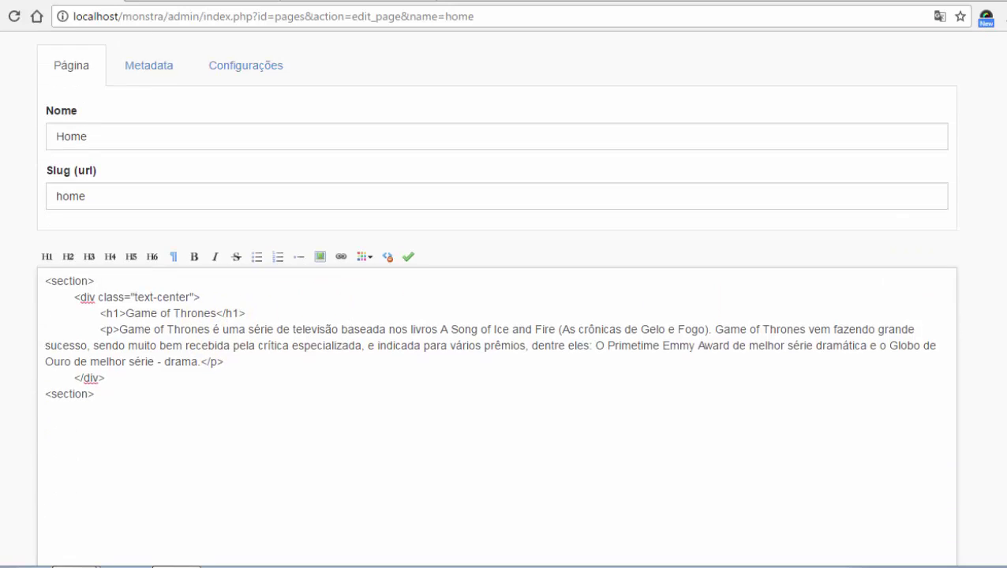
scroll(495, 355, down, 2)
click(144, 520)
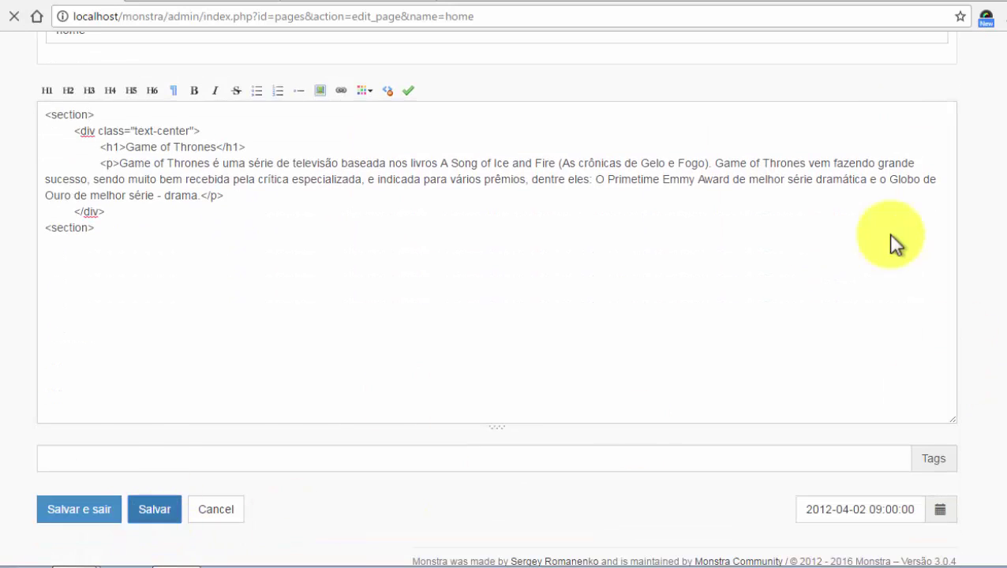
scroll(731, 517, down, 3)
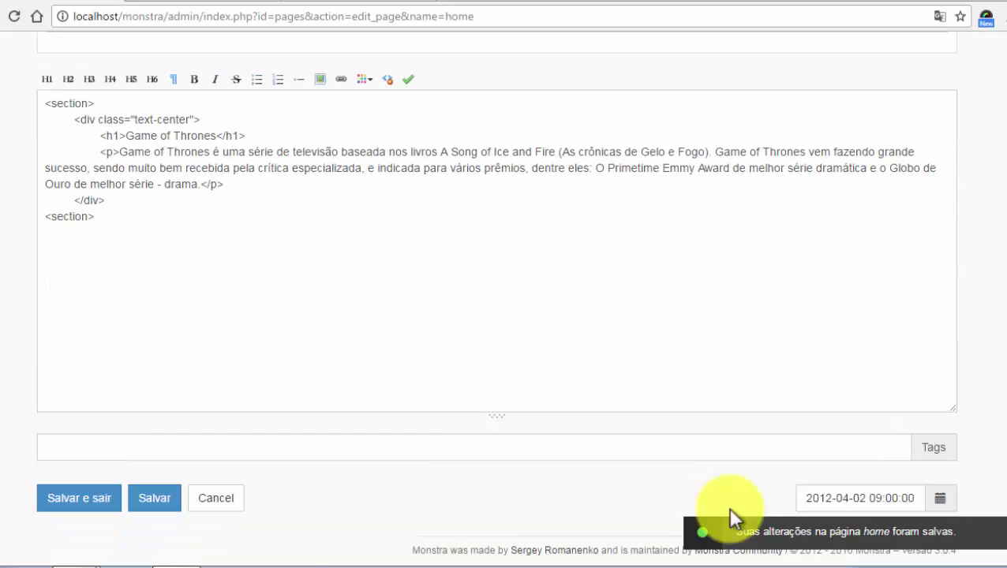
click(217, 500)
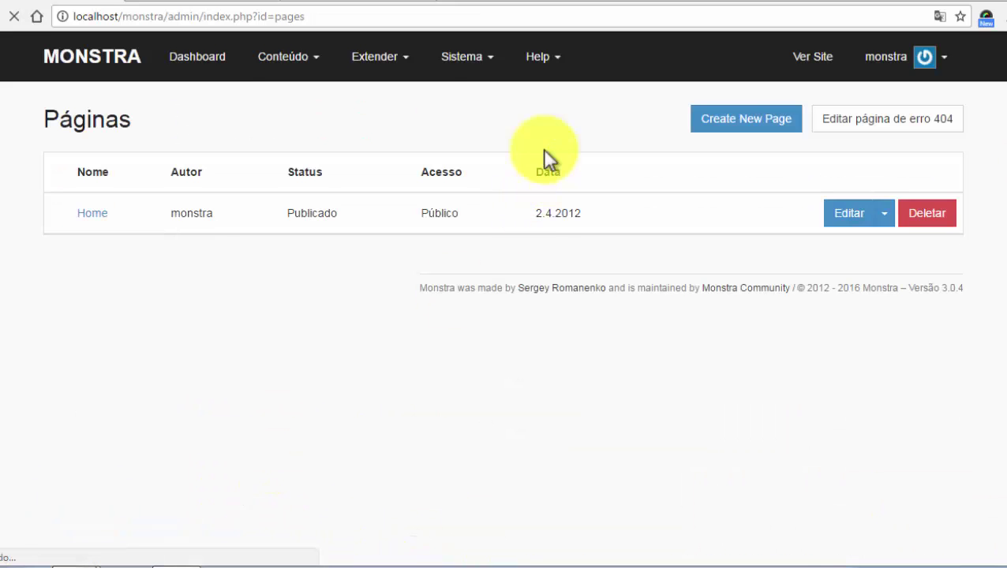
Compare the Game of Thrones page's background with the public Home page, and return to the admin page list.
click(363, 2)
click(326, 2)
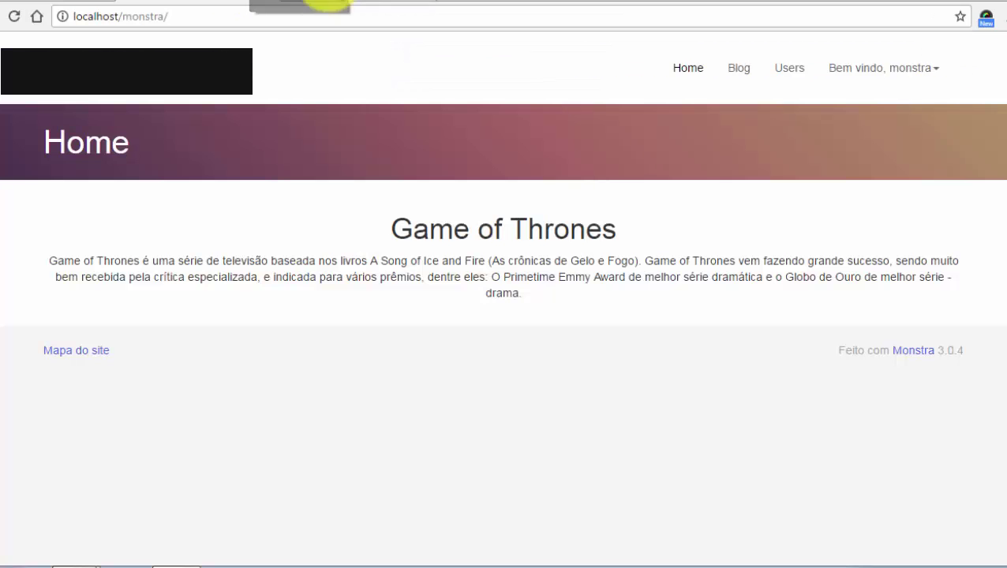
click(327, 2)
click(297, 168)
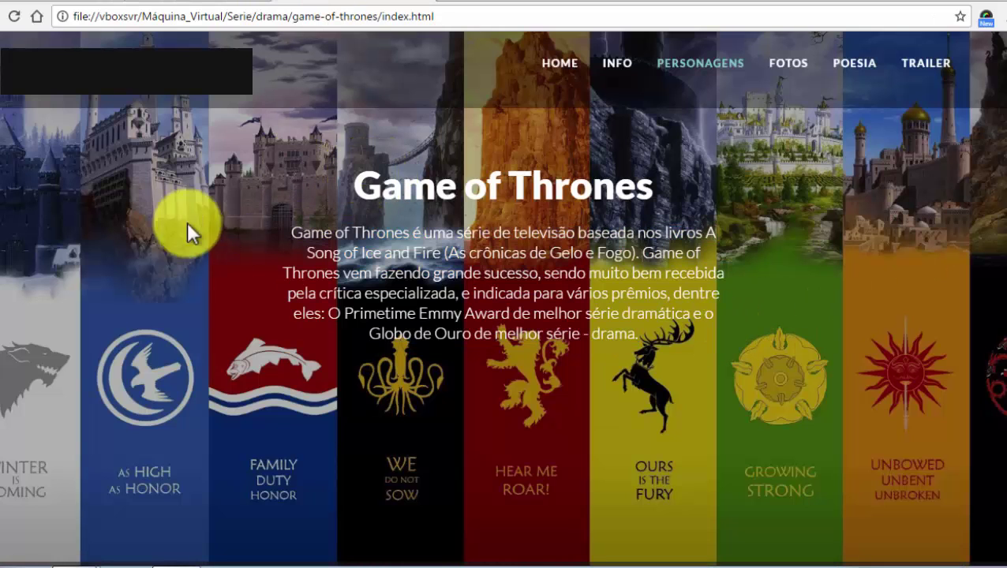
click(207, 4)
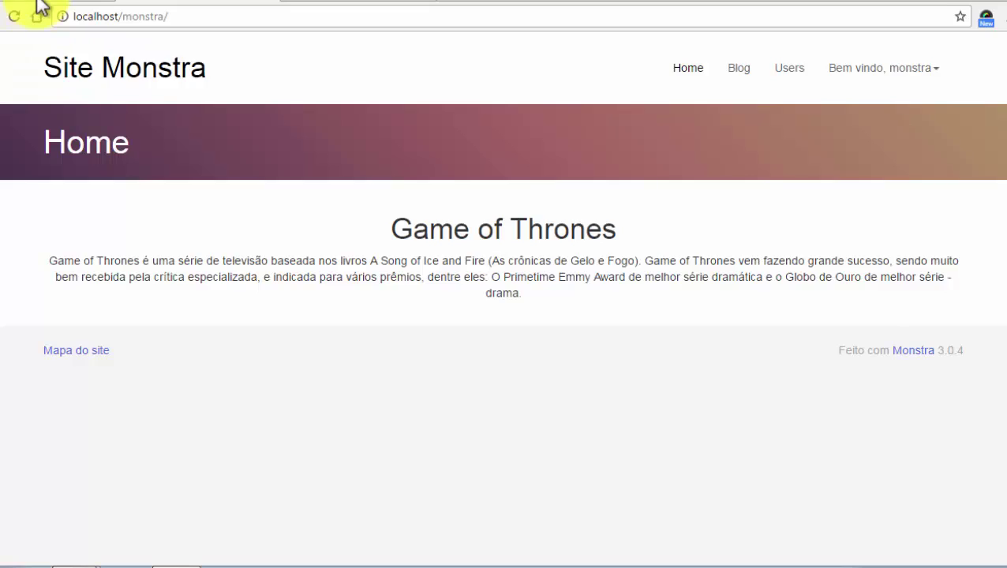
click(38, 5)
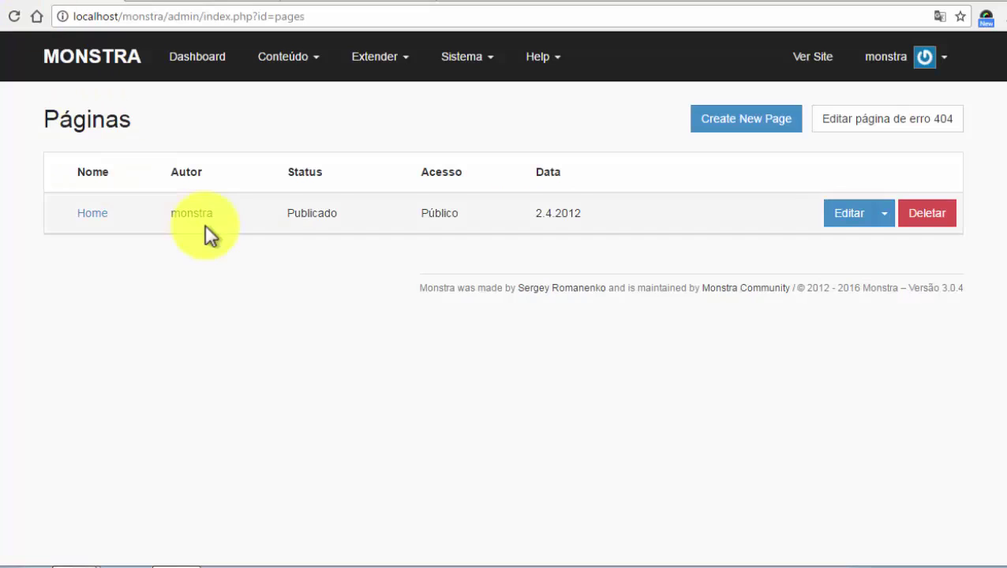
Upload background.jpg from the Serie/img/game-of-thrones folder to the site's uploads directory.
click(208, 62)
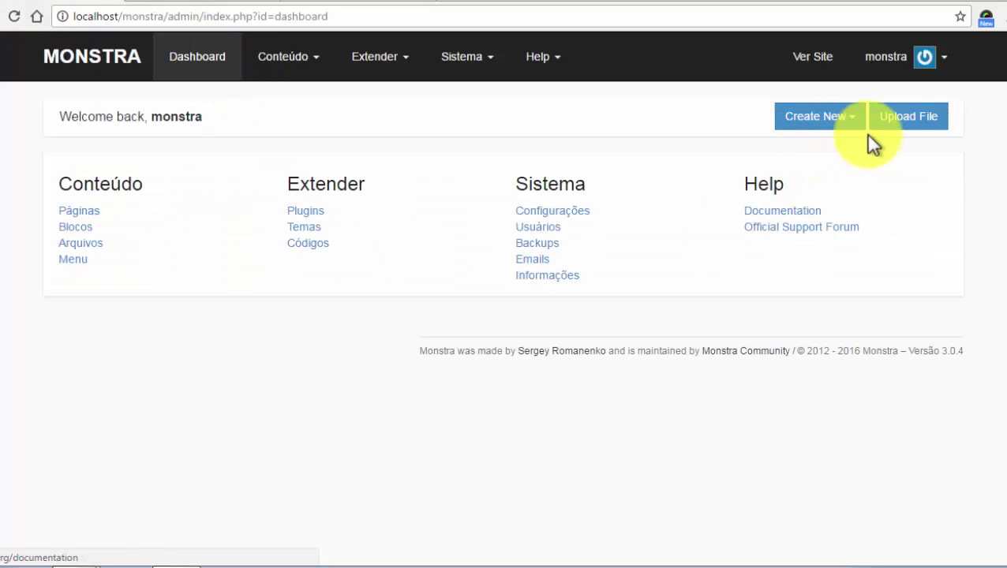
click(900, 131)
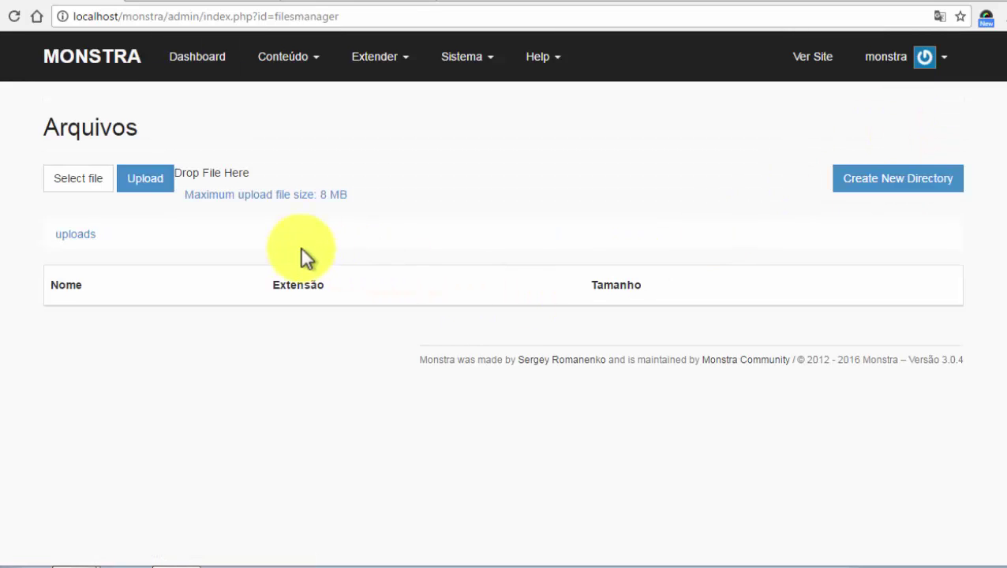
click(80, 186)
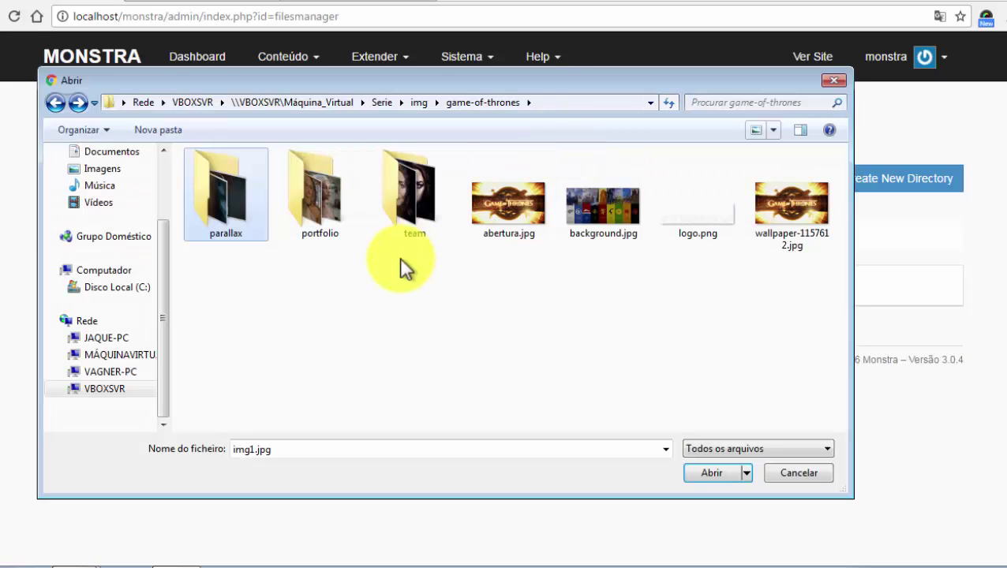
click(590, 226)
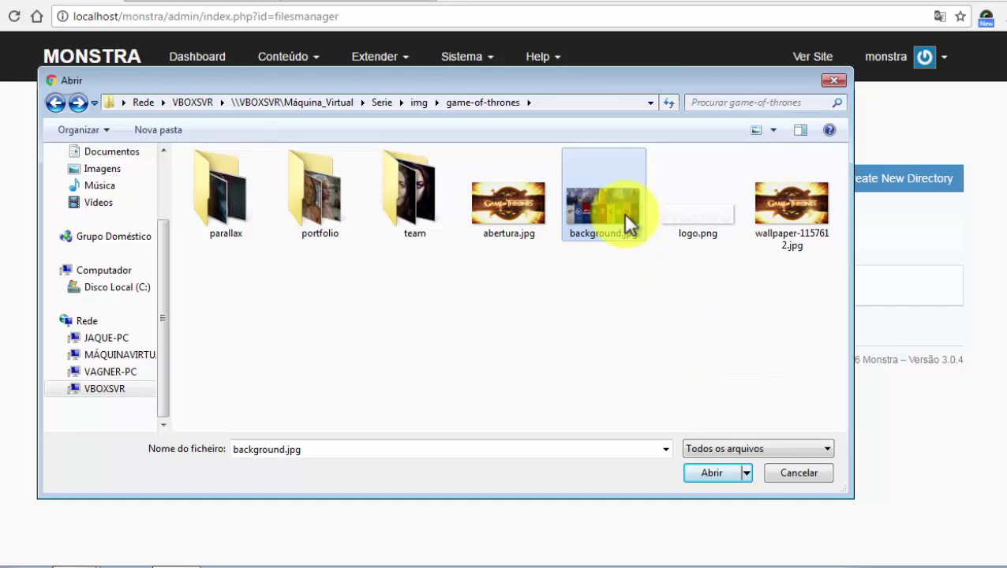
click(713, 474)
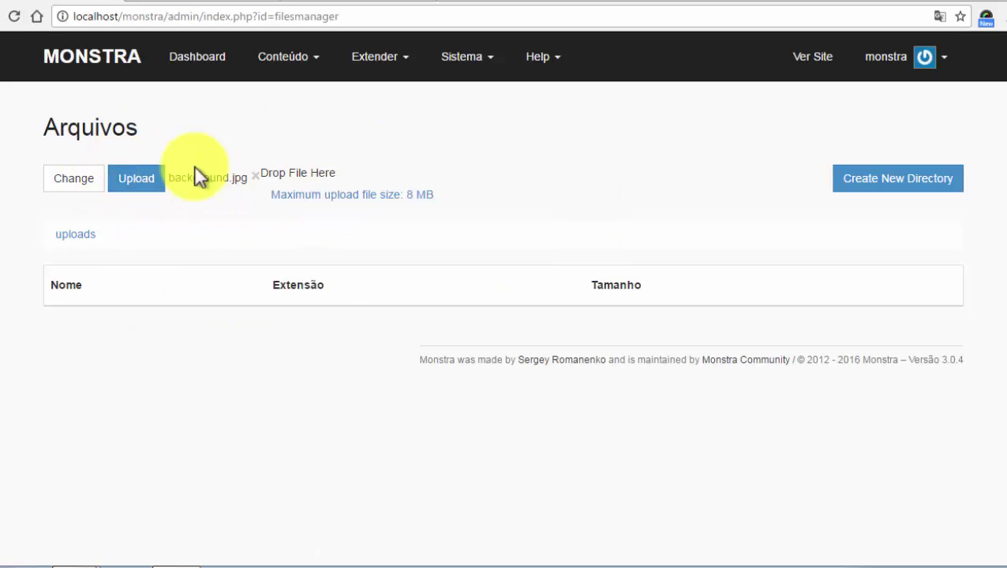
click(150, 187)
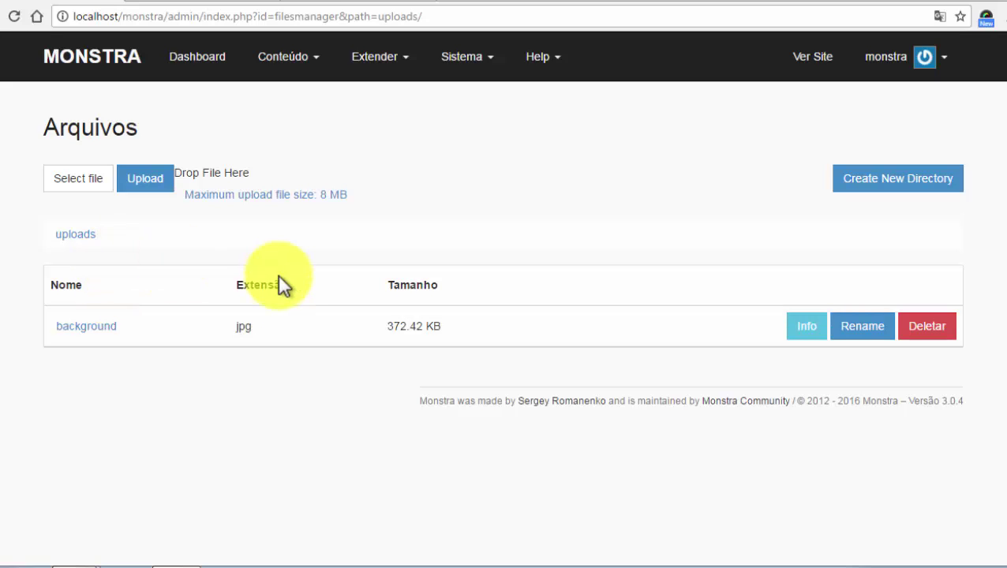
Open the uploaded background image and copy the path /public/uploads/background.jpg from its address.
click(88, 329)
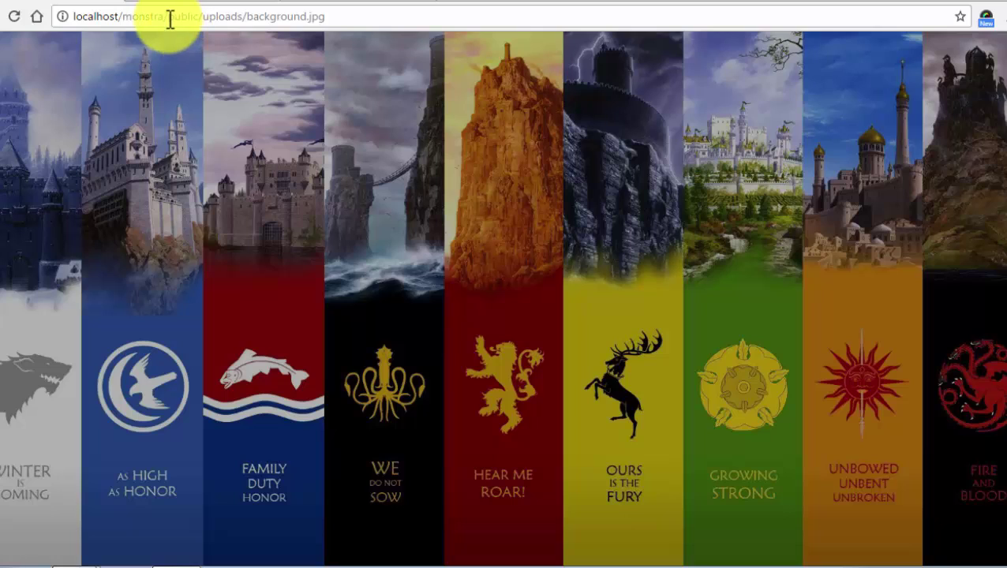
drag(164, 17, 390, 28)
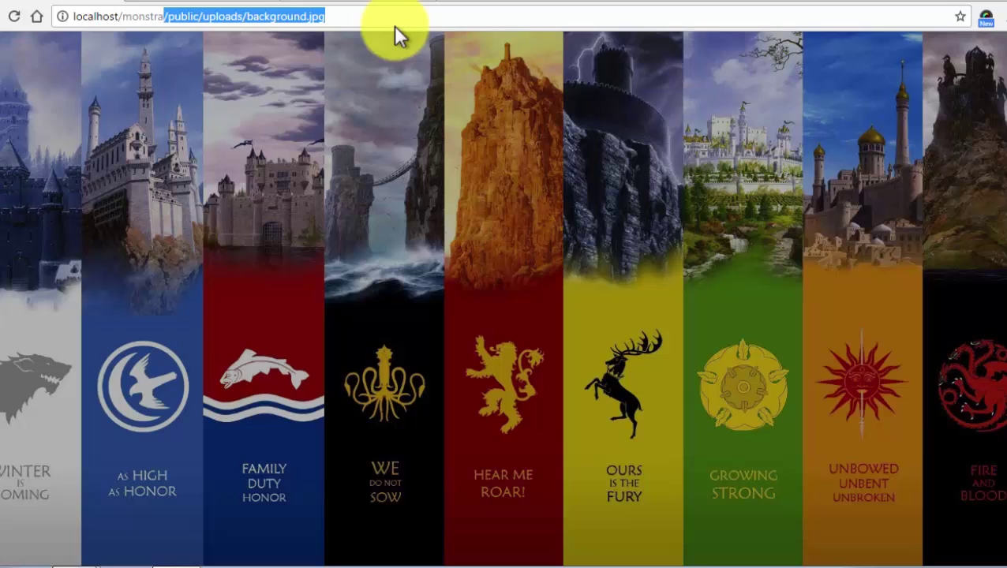
click(179, 16)
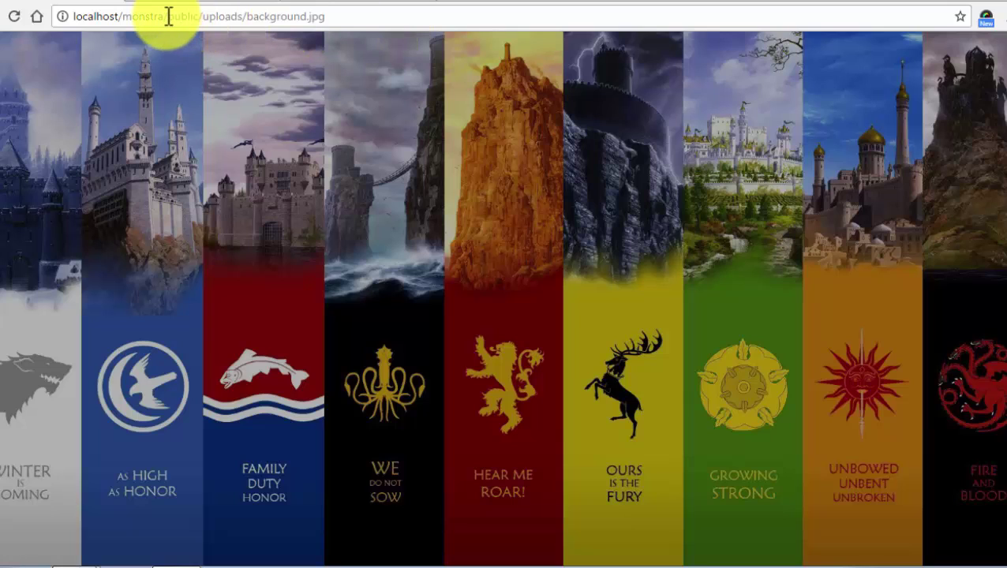
drag(168, 17, 406, 24)
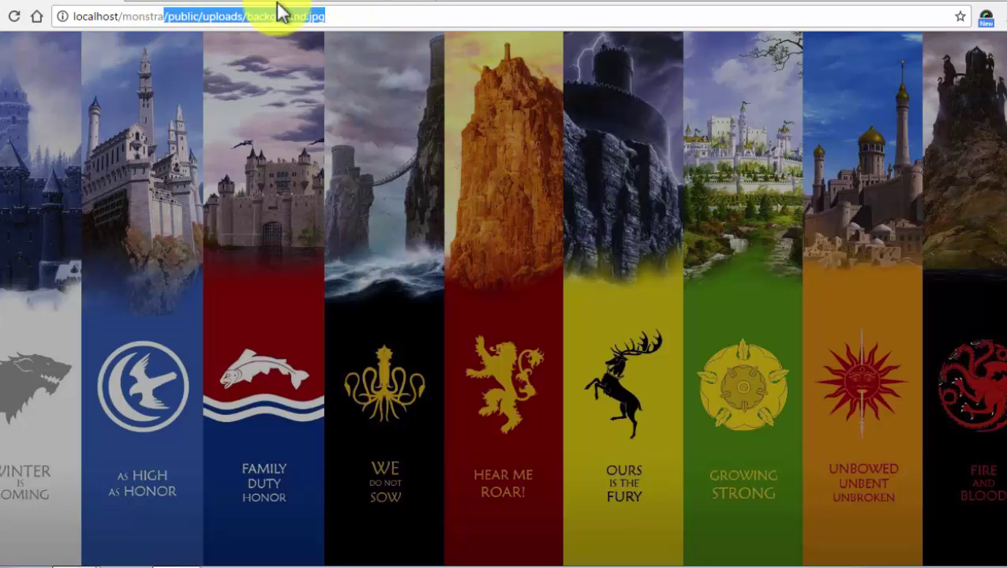
drag(251, 32, 396, 30)
key(ctrl+c)
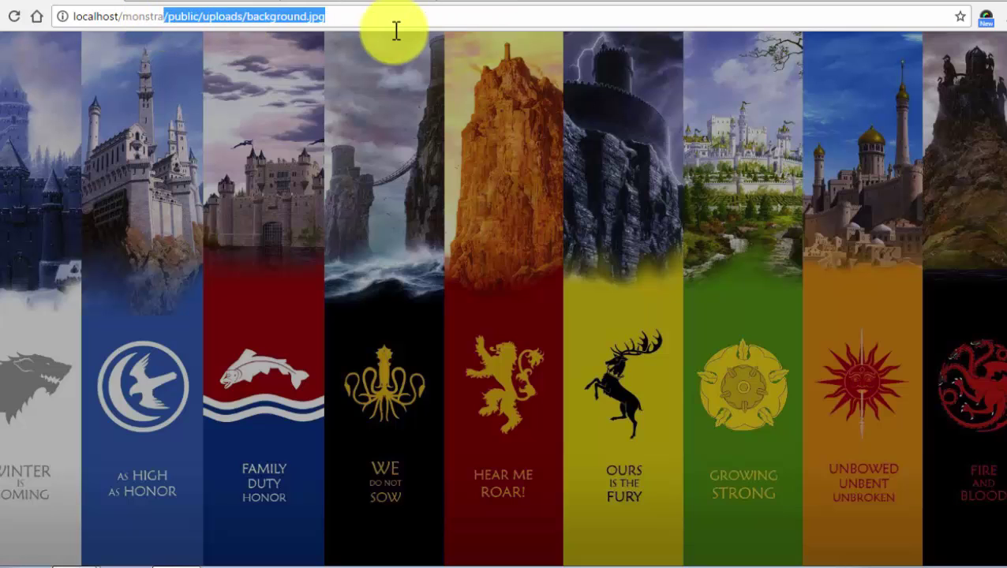
Return to the Monstra admin and open the Home page for editing.
click(1, 17)
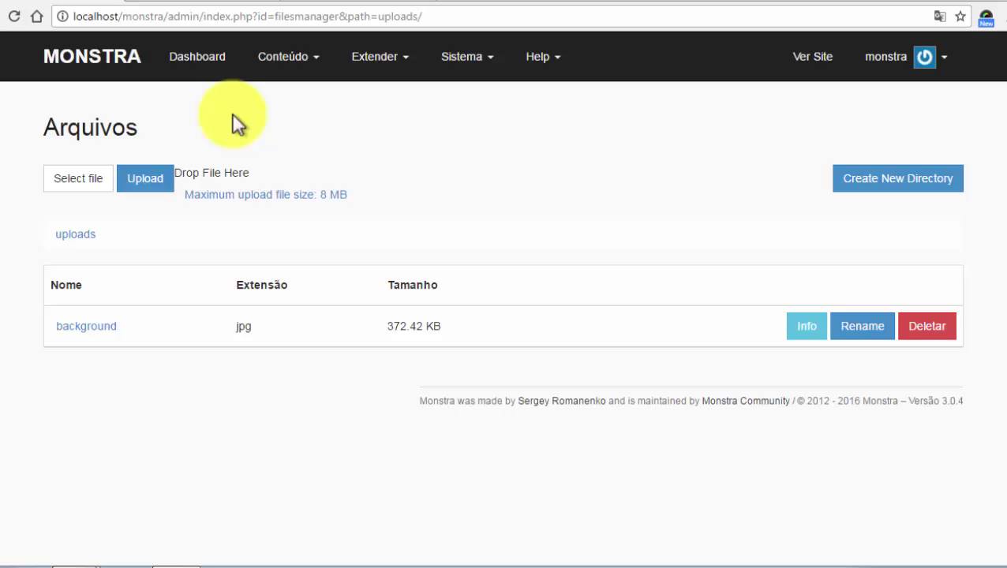
click(300, 68)
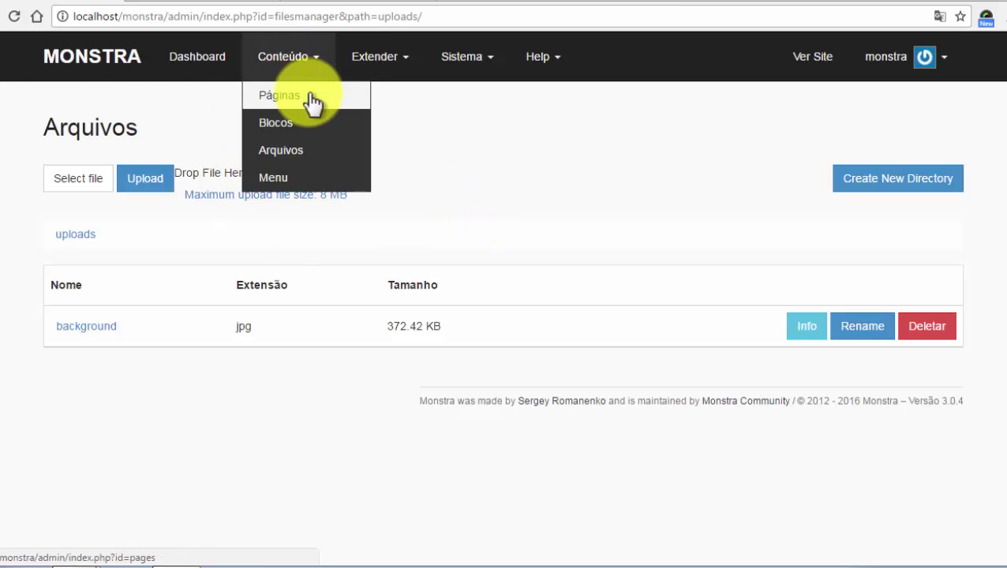
click(311, 96)
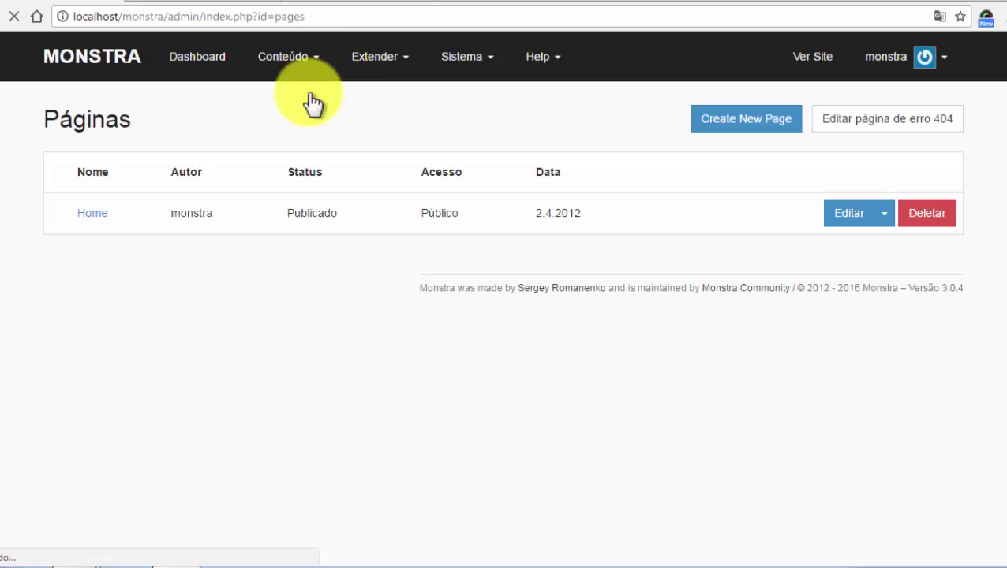
click(849, 215)
scroll(249, 350, down, 2)
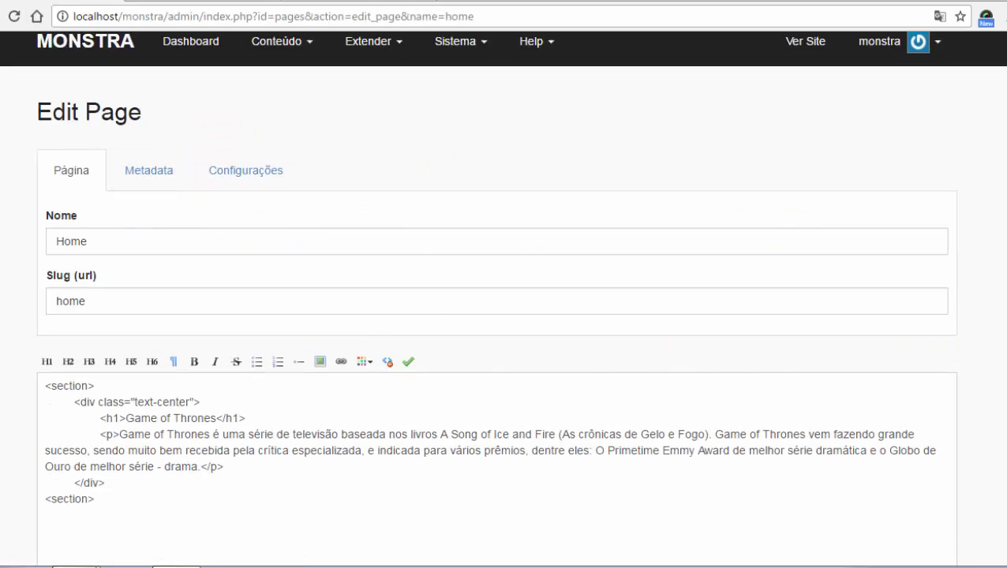
Add the inline style "background-image: url(public/uploads/background.jpg);" to the opening section tag of the Home page markup.
click(91, 257)
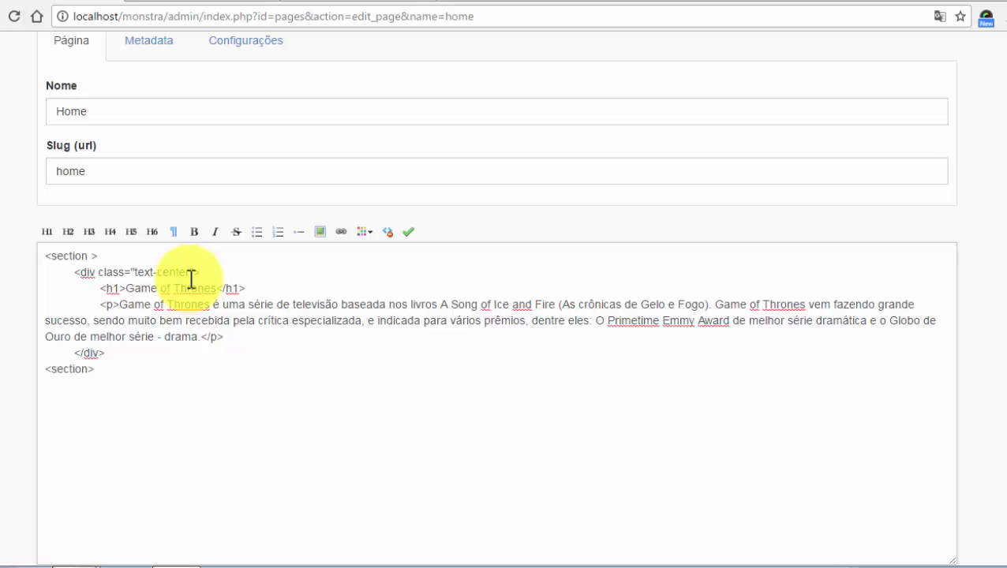
text(style)
text(="")
text(background)
text(-image)
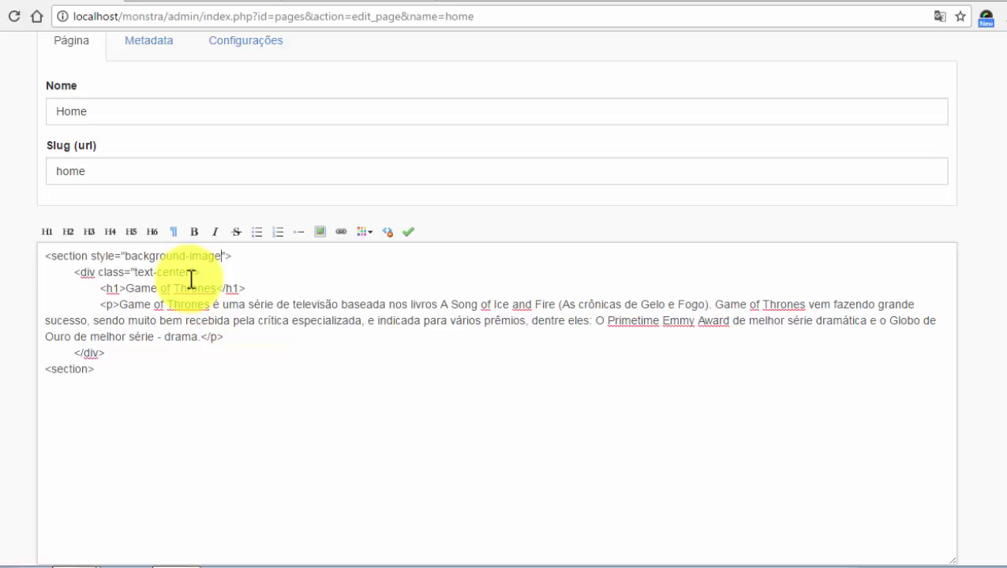
text(: url())
key(Left)
key(ctrl+v)
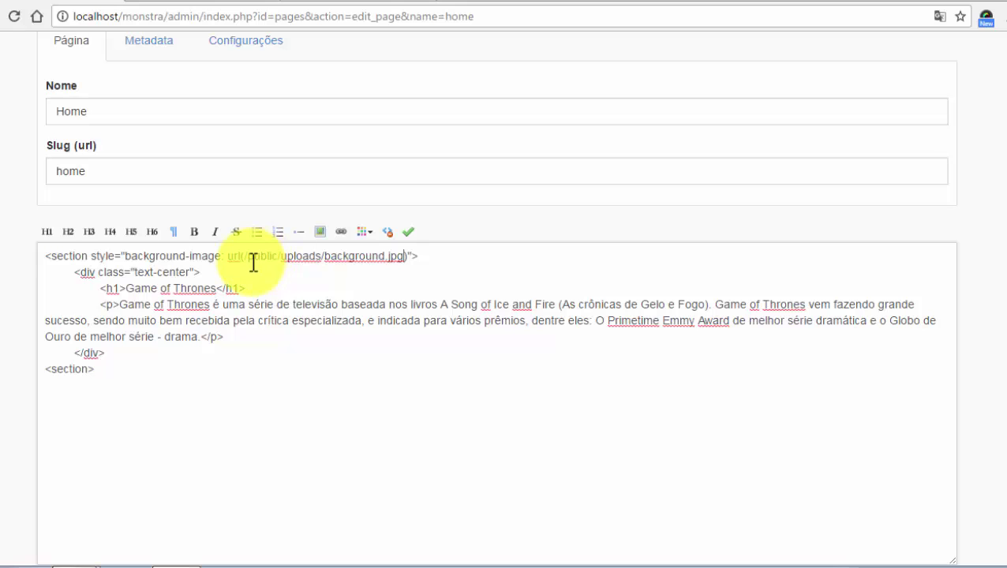
click(405, 256)
text(;)
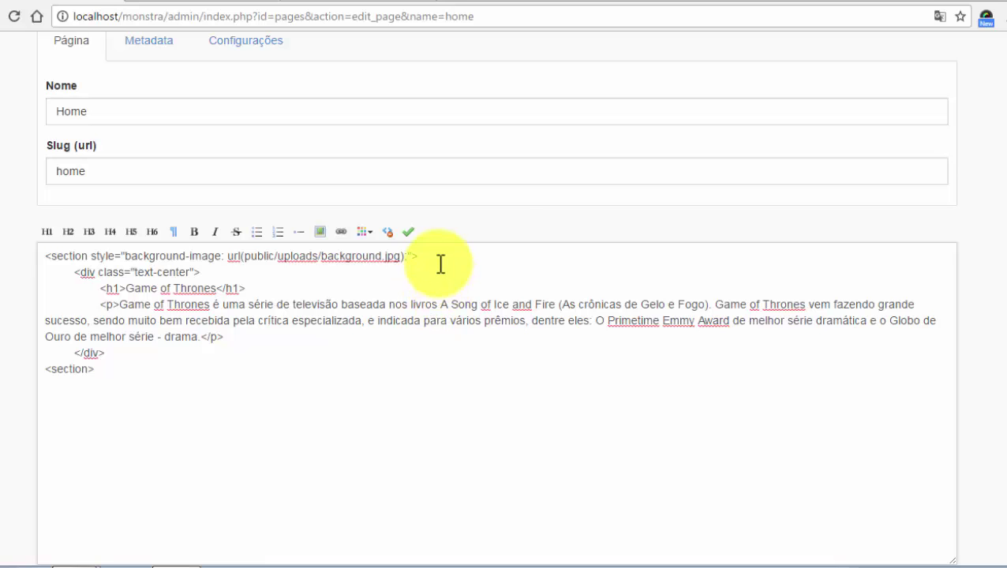
drag(440, 265, 4, 254)
click(120, 263)
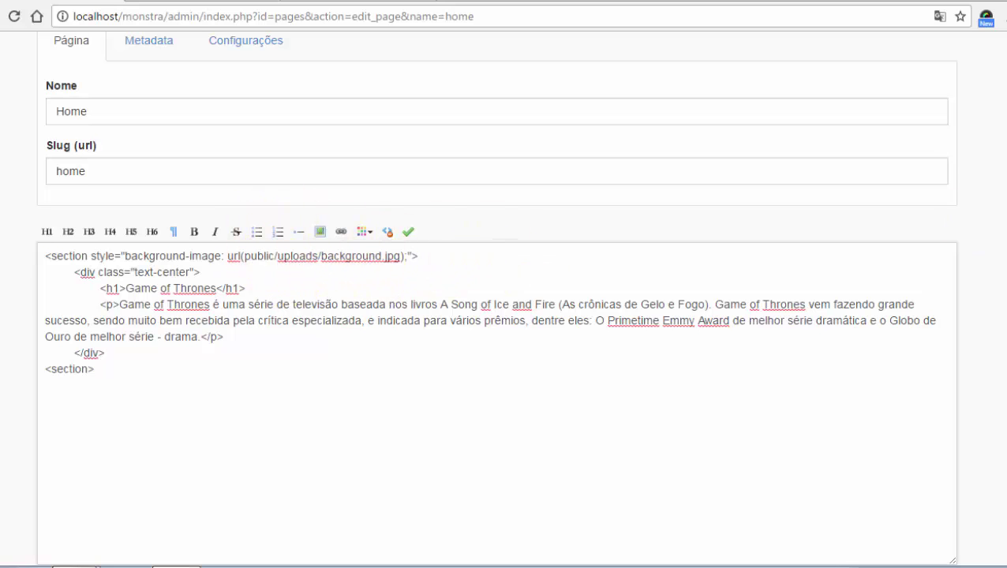
Save the Home page with its background style and refresh the public site to check the section.
scroll(255, 316, down, 2)
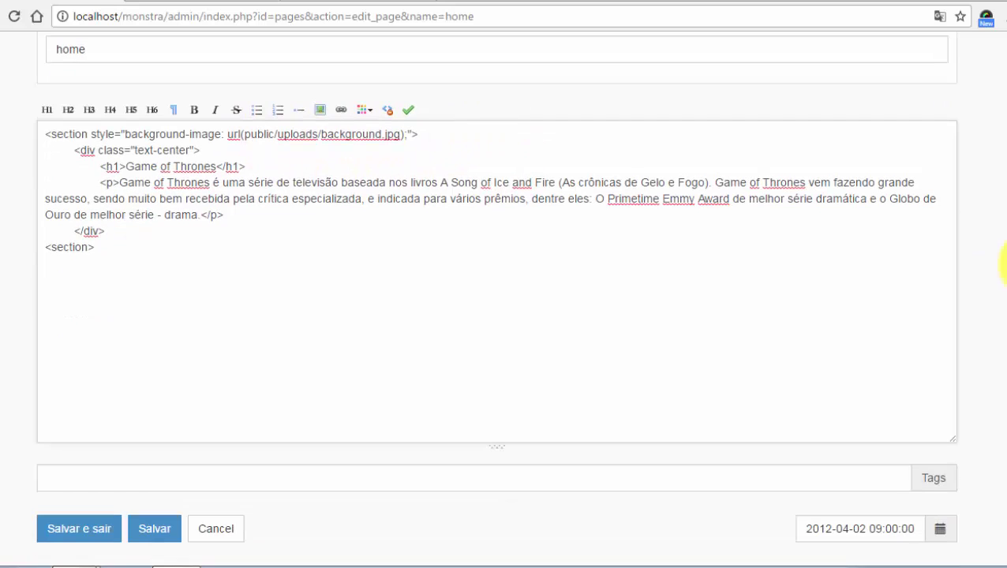
click(162, 535)
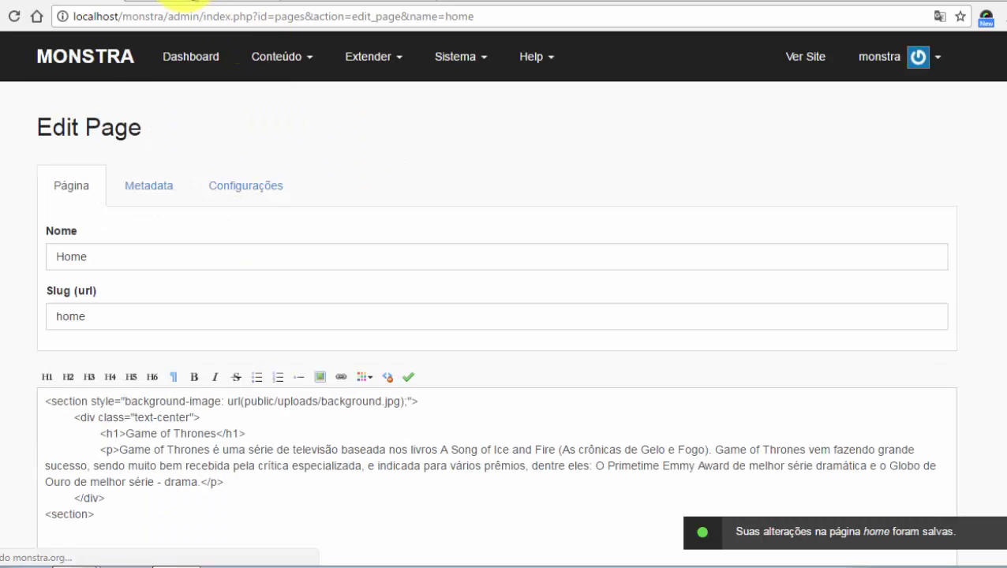
click(187, 1)
key(F5)
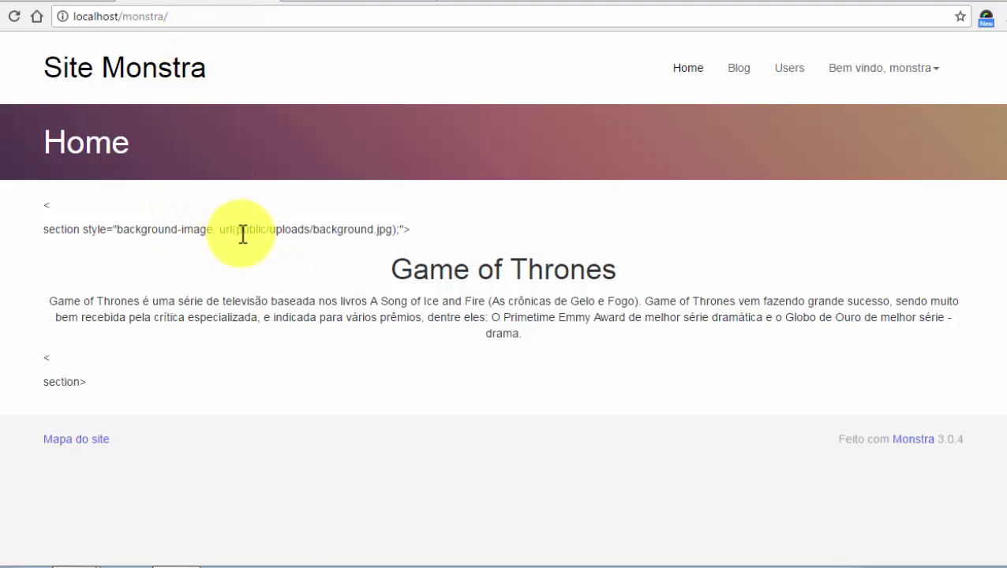
Correct the last section tag in the Home page markup to the closing tag </section>, and compare it with the opening tag.
key(ctrl+Tab)
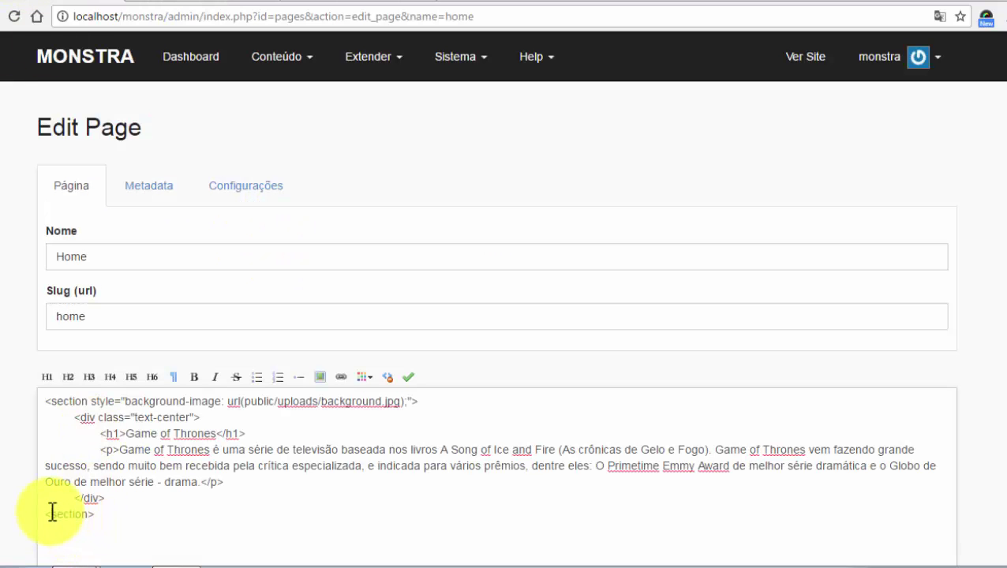
text(/)
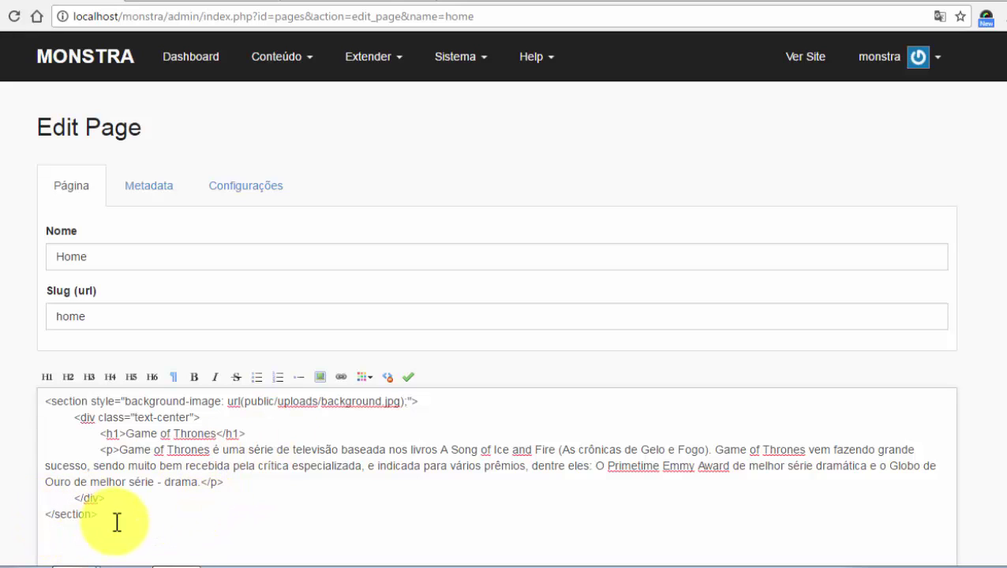
double_click(71, 514)
double_click(64, 402)
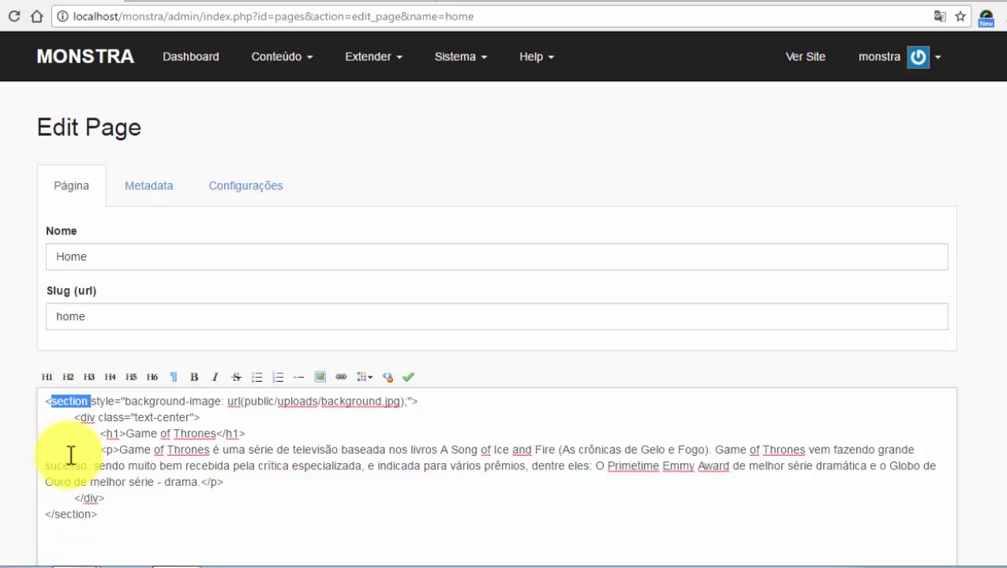
click(74, 515)
double_click(75, 515)
click(55, 401)
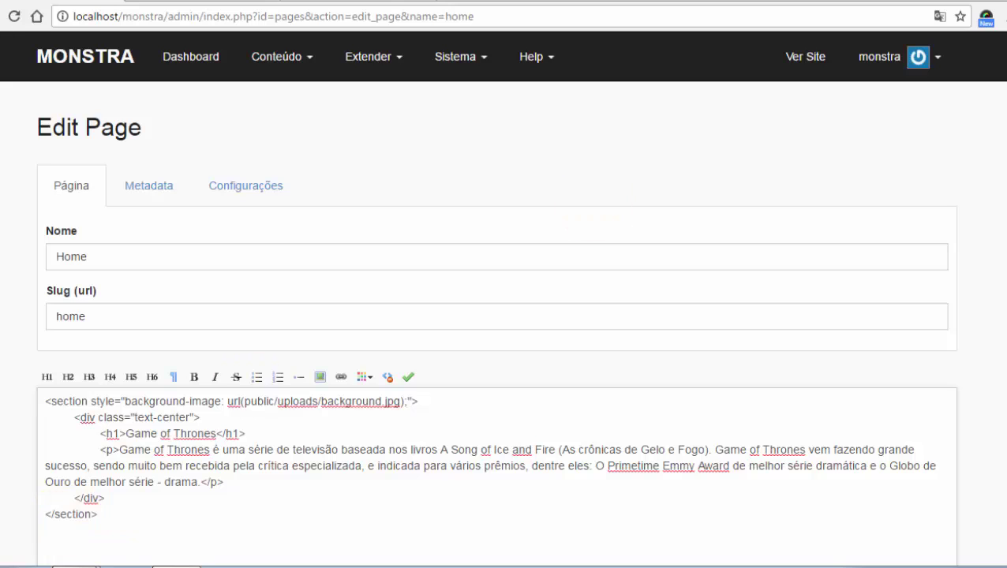
Save the corrected section markup and reload the public Home page.
scroll(67, 517, down, 1)
scroll(153, 544, down, 3)
click(155, 547)
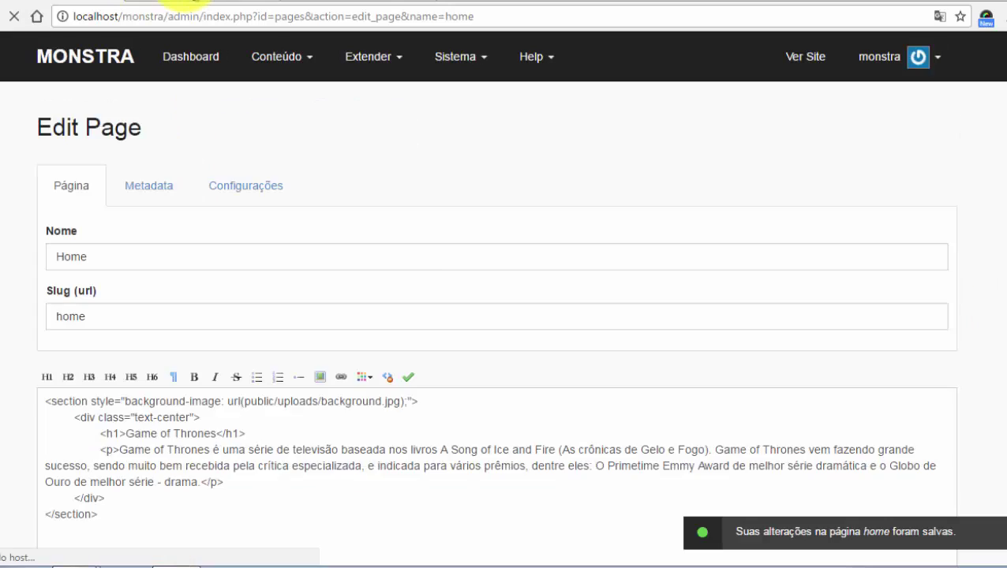
click(188, 2)
key(F5)
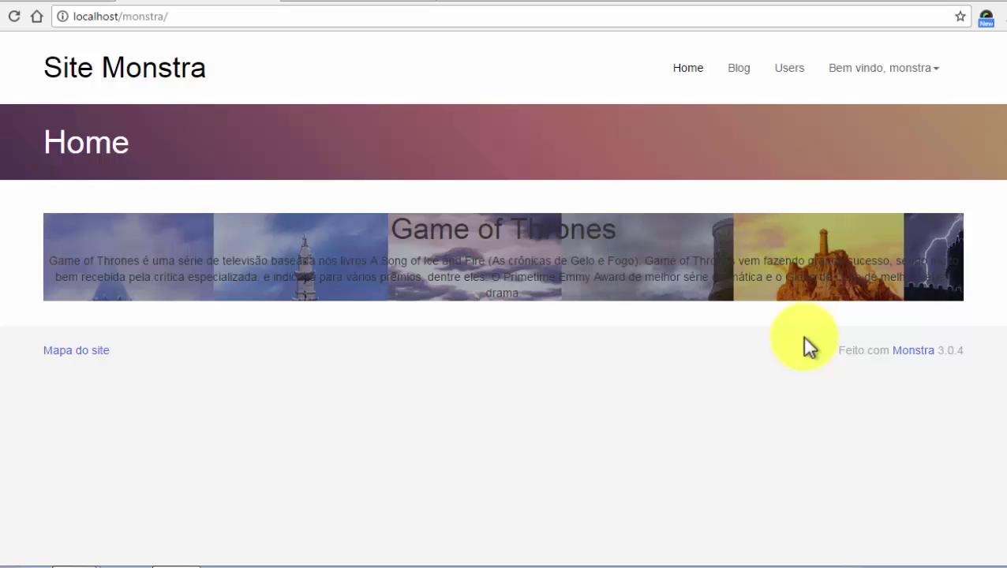
Examine how readable the Game of Thrones heading and paragraph are over the background image.
drag(382, 247, 716, 294)
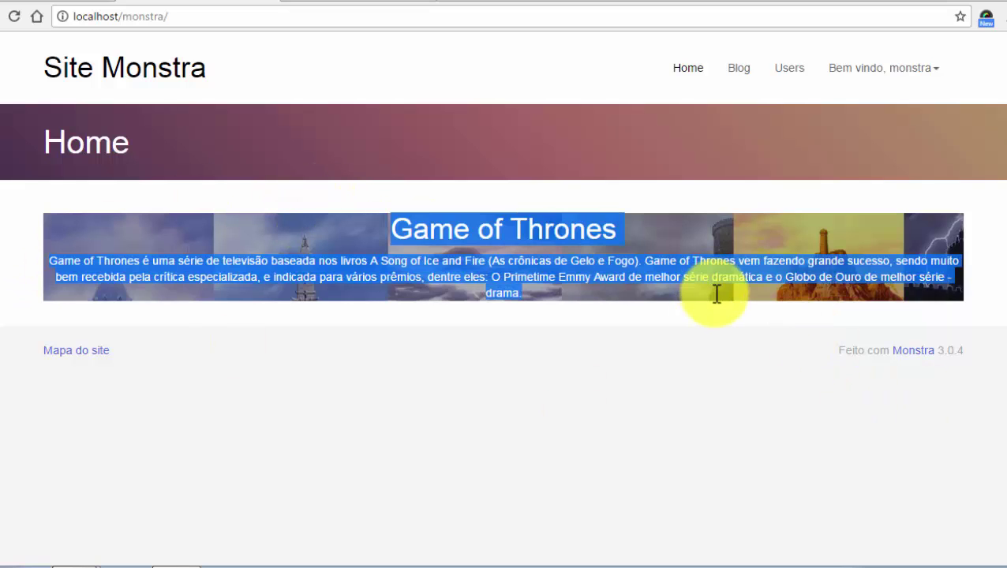
drag(384, 246, 521, 316)
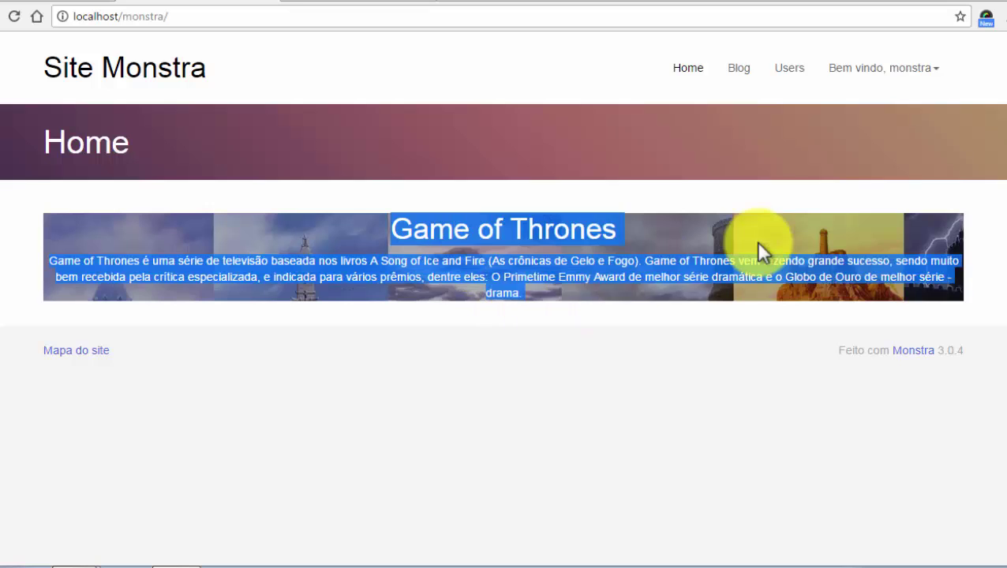
click(754, 239)
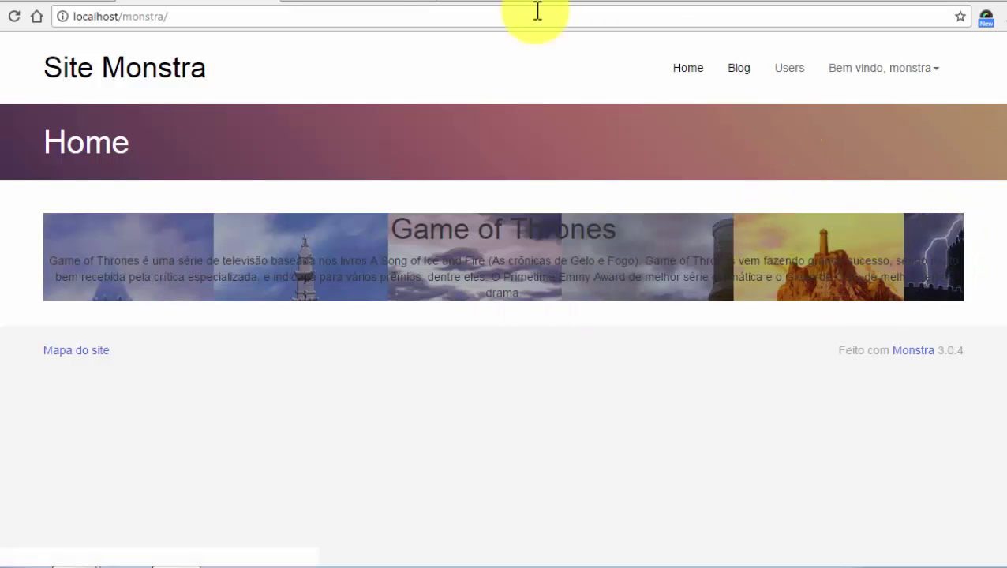